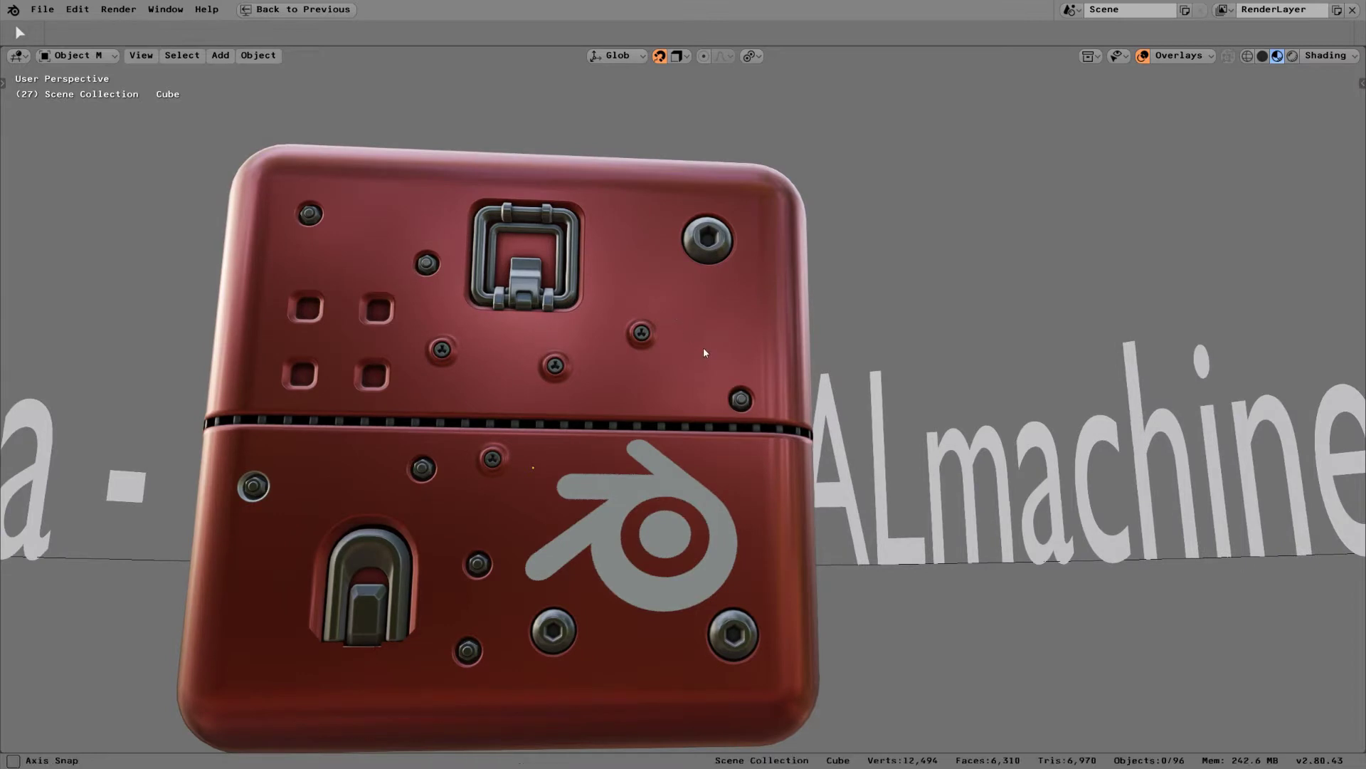
# Insert Examples decal 010 between the square latch and the large hex bolt on the cube's upper half, and scale it down.
pyautogui.moveTo(703, 348); pyautogui.dragTo(689, 264, button='middle')
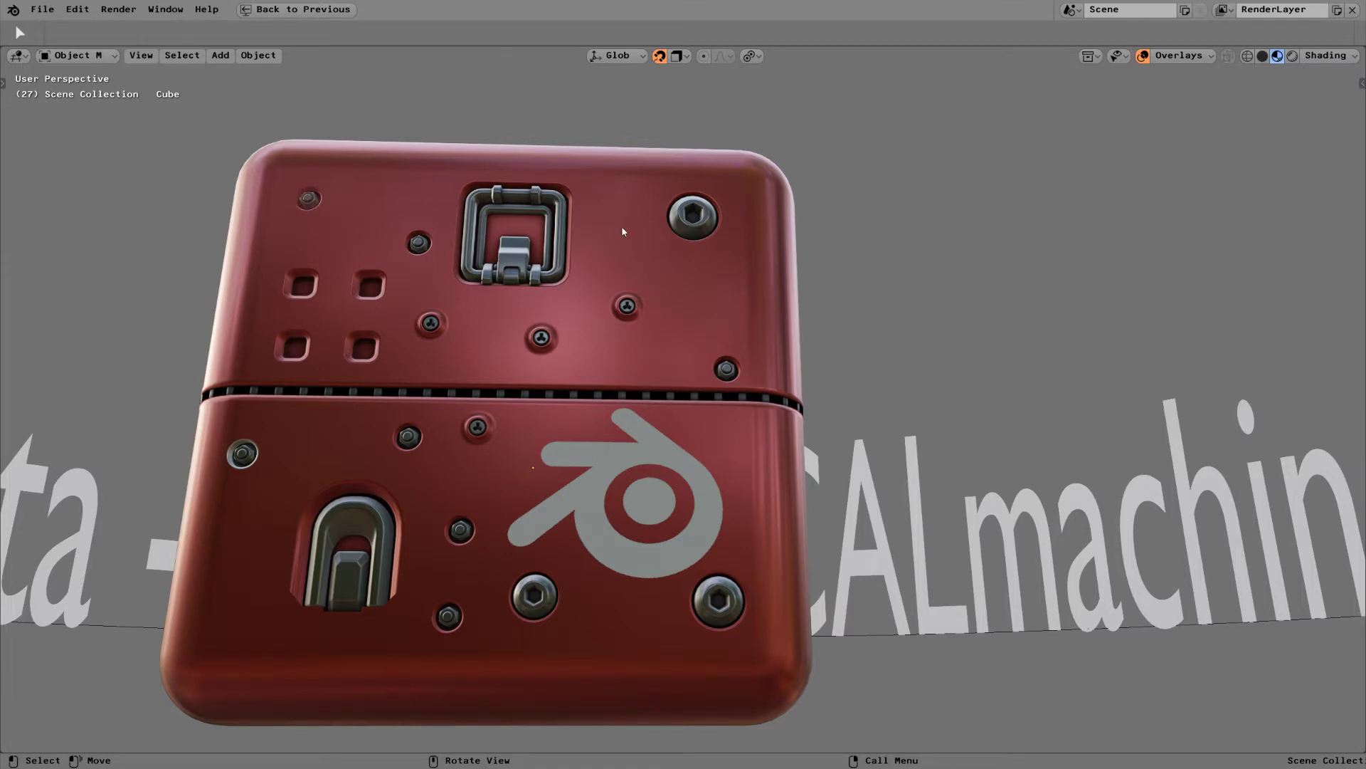
pyautogui.press('d')
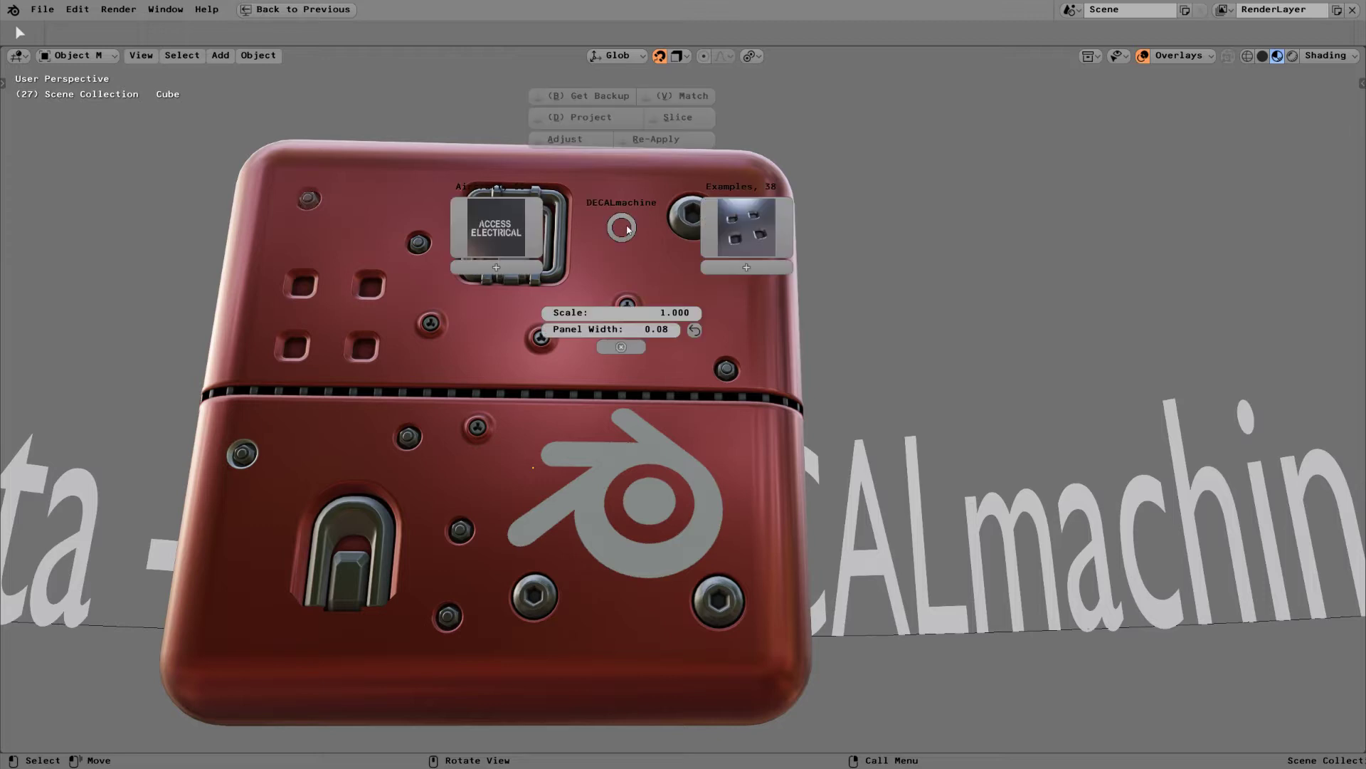
pyautogui.click(747, 228)
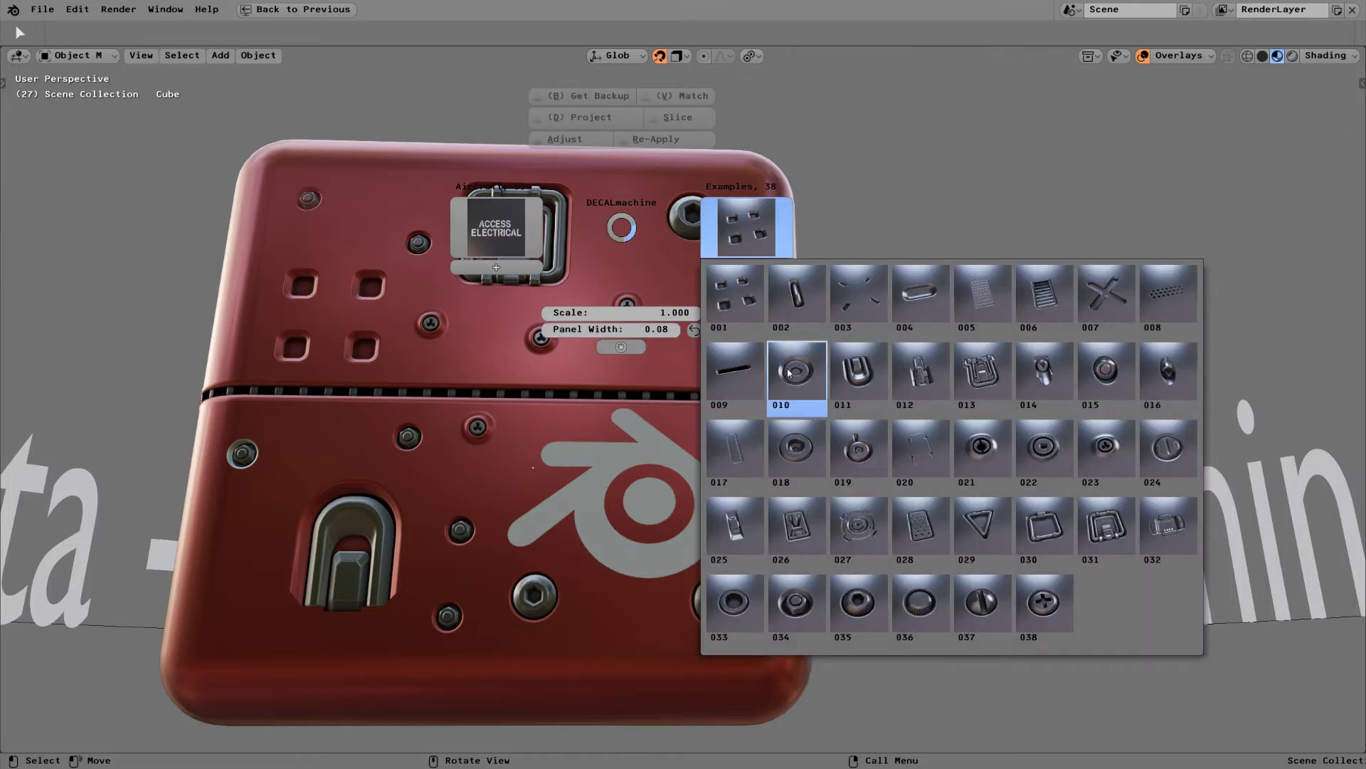
pyautogui.press('Return')
pyautogui.press('s')
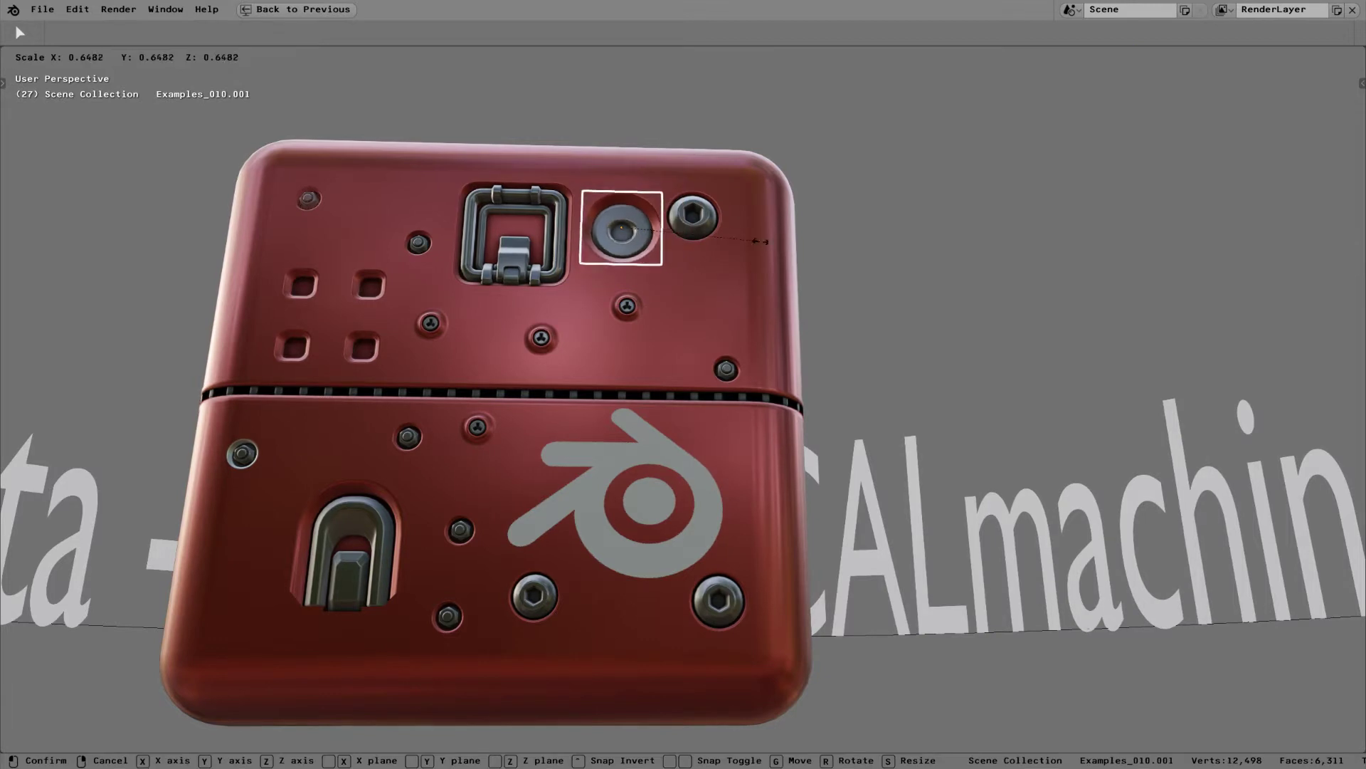
pyautogui.click(723, 251)
pyautogui.hotkey('alt', 'a')
pyautogui.click(723, 248)
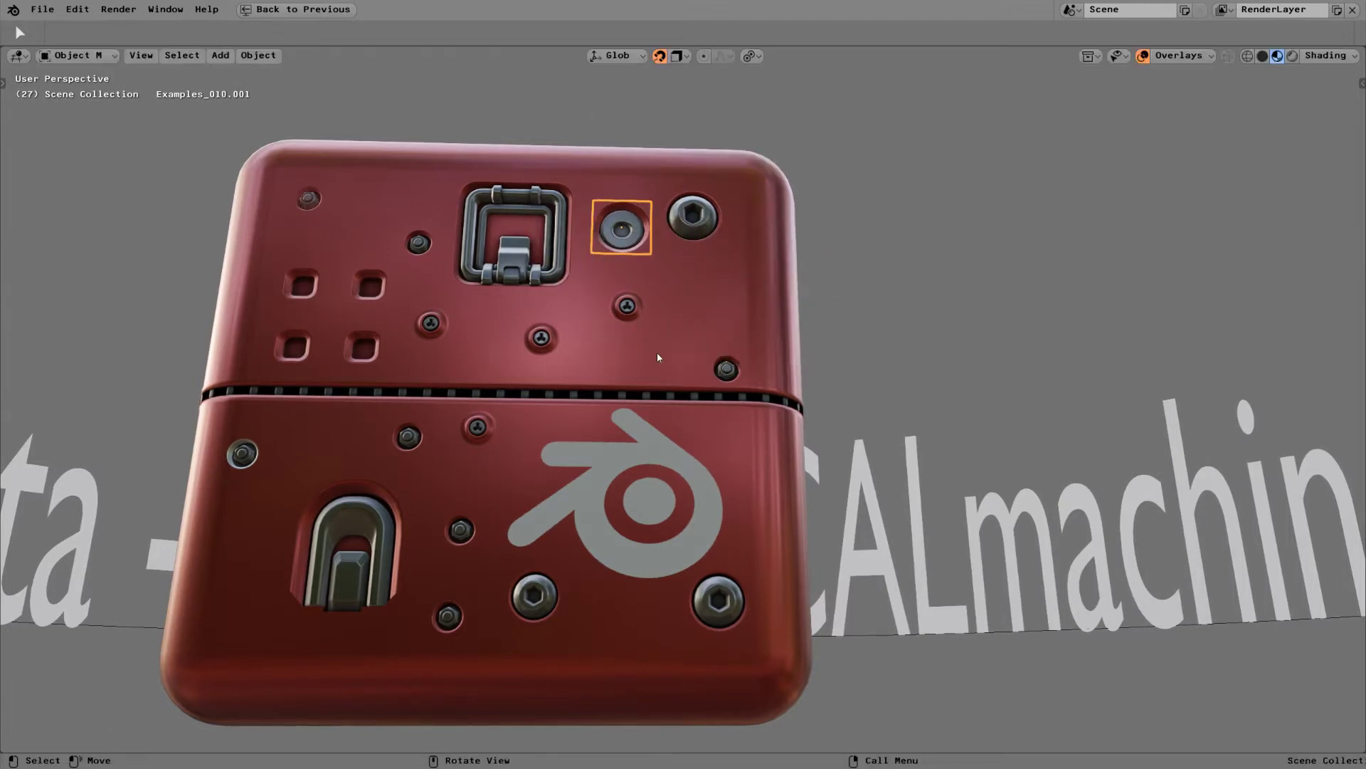
pyautogui.hotkey('alt', 'a')
# Switch the Decal Align setting to Cursor and back to Raycast.
pyautogui.press('n')
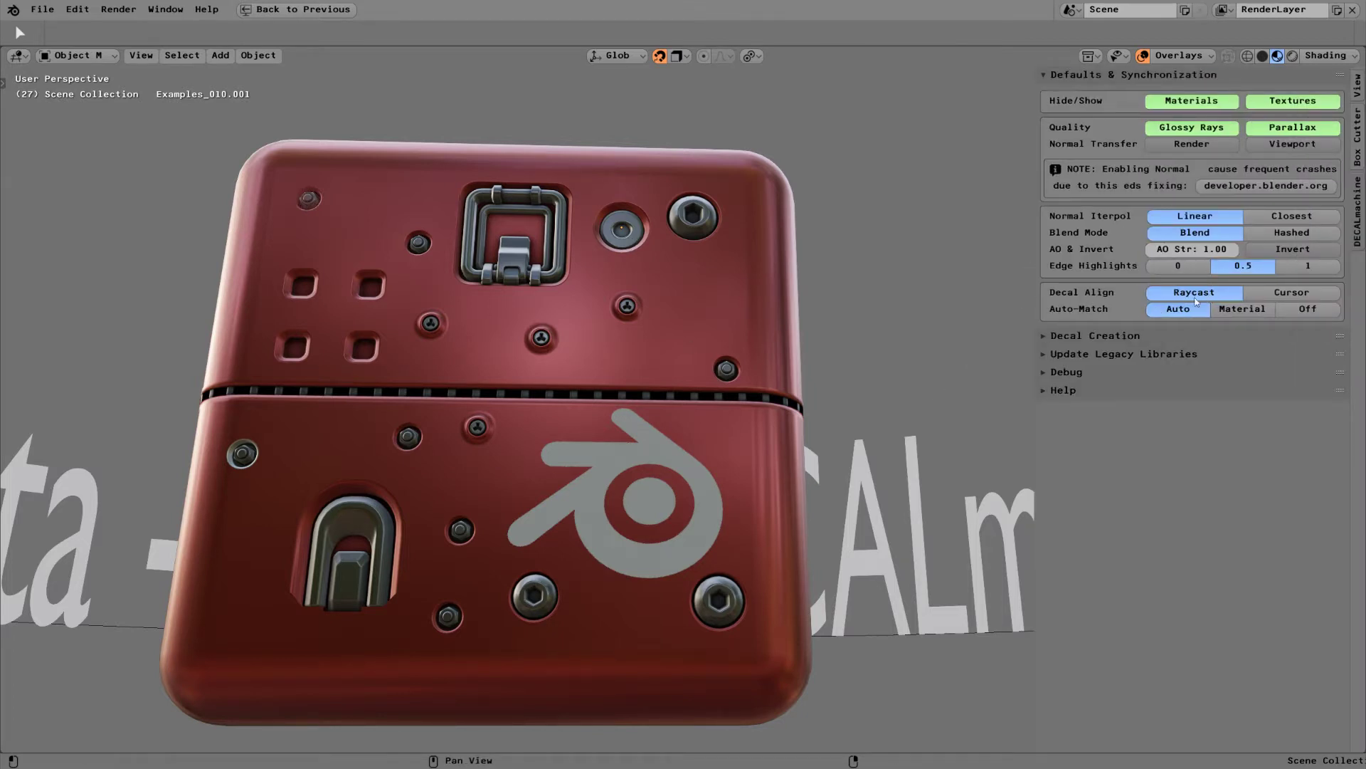
pyautogui.click(1288, 294)
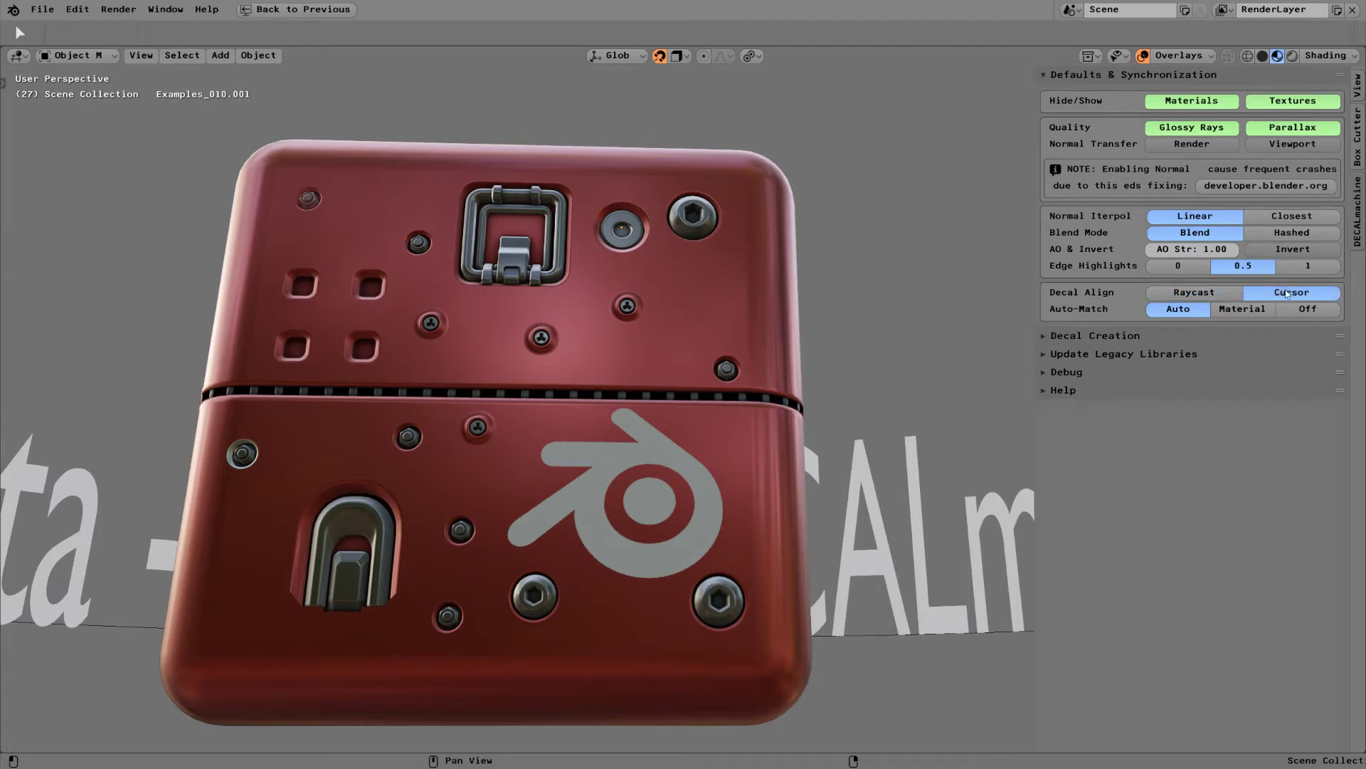
pyautogui.click(1235, 292)
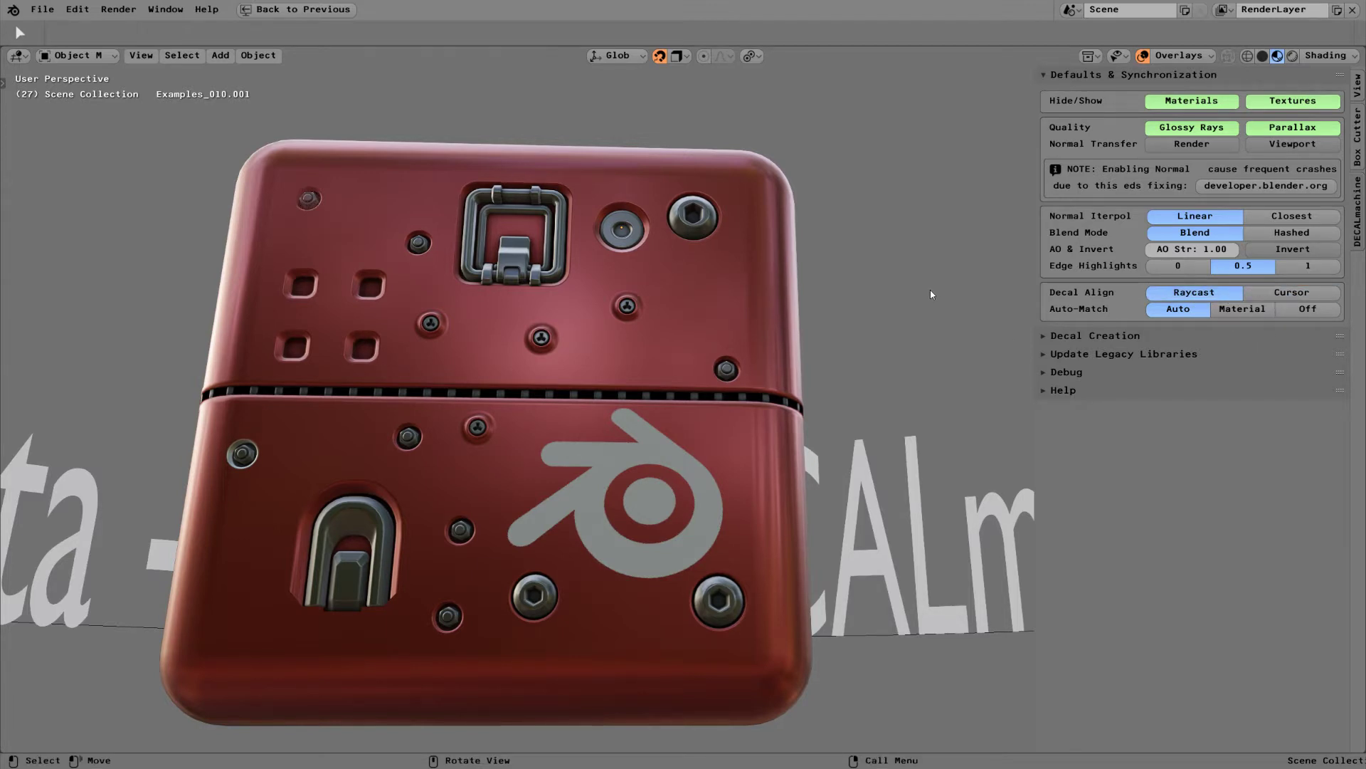
pyautogui.press('n')
pyautogui.moveTo(685, 271); pyautogui.dragTo(590, 343, button='middle')
pyautogui.moveTo(706, 320); pyautogui.dragTo(697, 326, button='middle')
pyautogui.click(609, 300)
pyautogui.click(609, 299)
pyautogui.press('d')
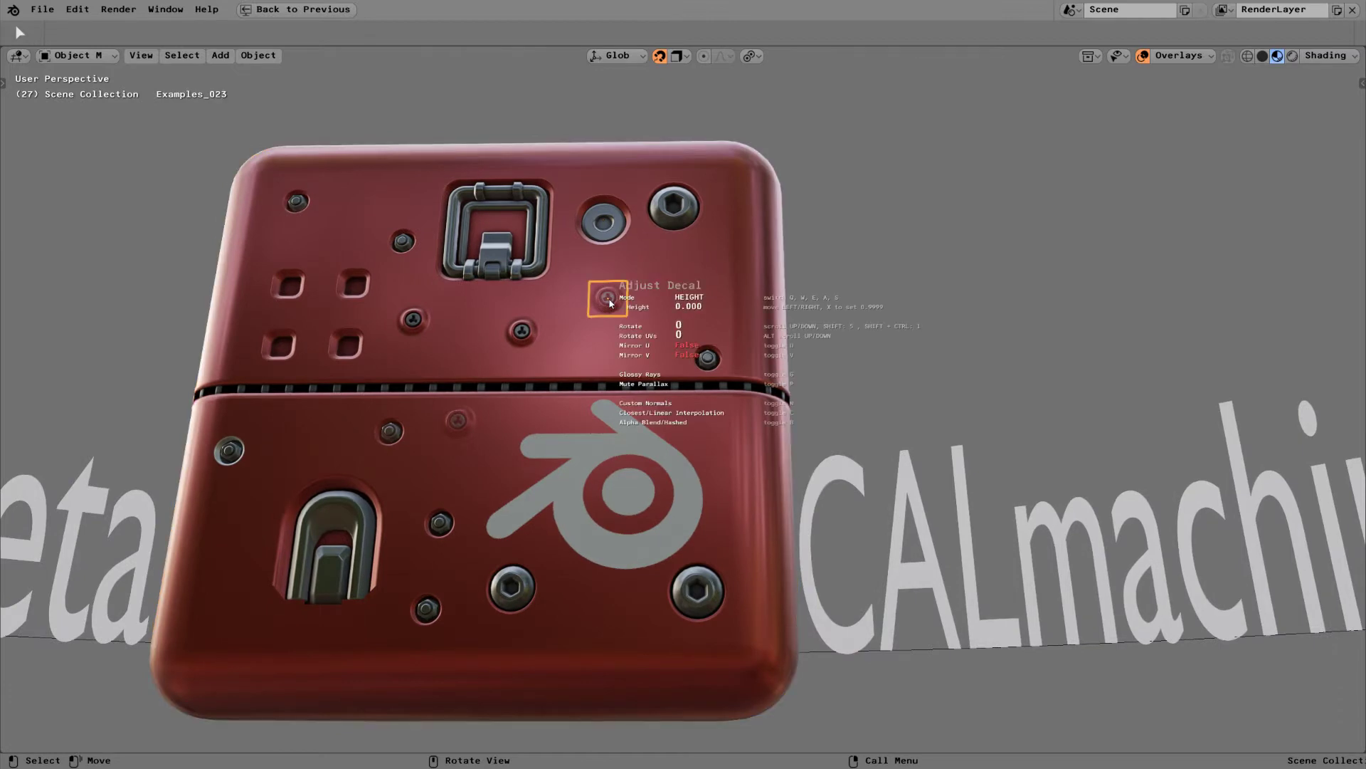
pyautogui.click(693, 297)
pyautogui.hotkey('alt', 'a')
# Delete three of the small three-slot screw decals: two beneath the latch and washer, one just below the panel seam.
pyautogui.click(606, 301)
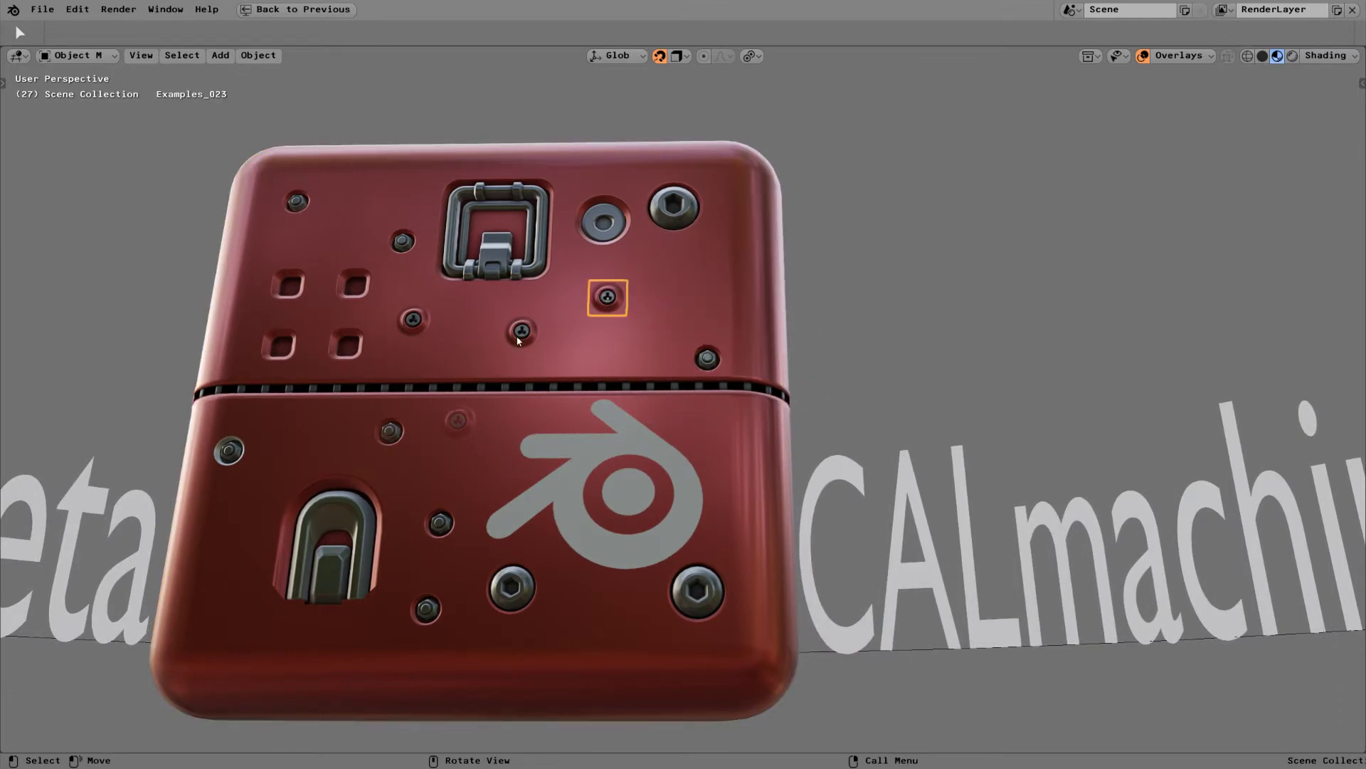
pyautogui.keyDown('shift'); pyautogui.click(521, 331); pyautogui.keyUp('shift')
pyautogui.keyDown('shift'); pyautogui.click(459, 420); pyautogui.keyUp('shift')
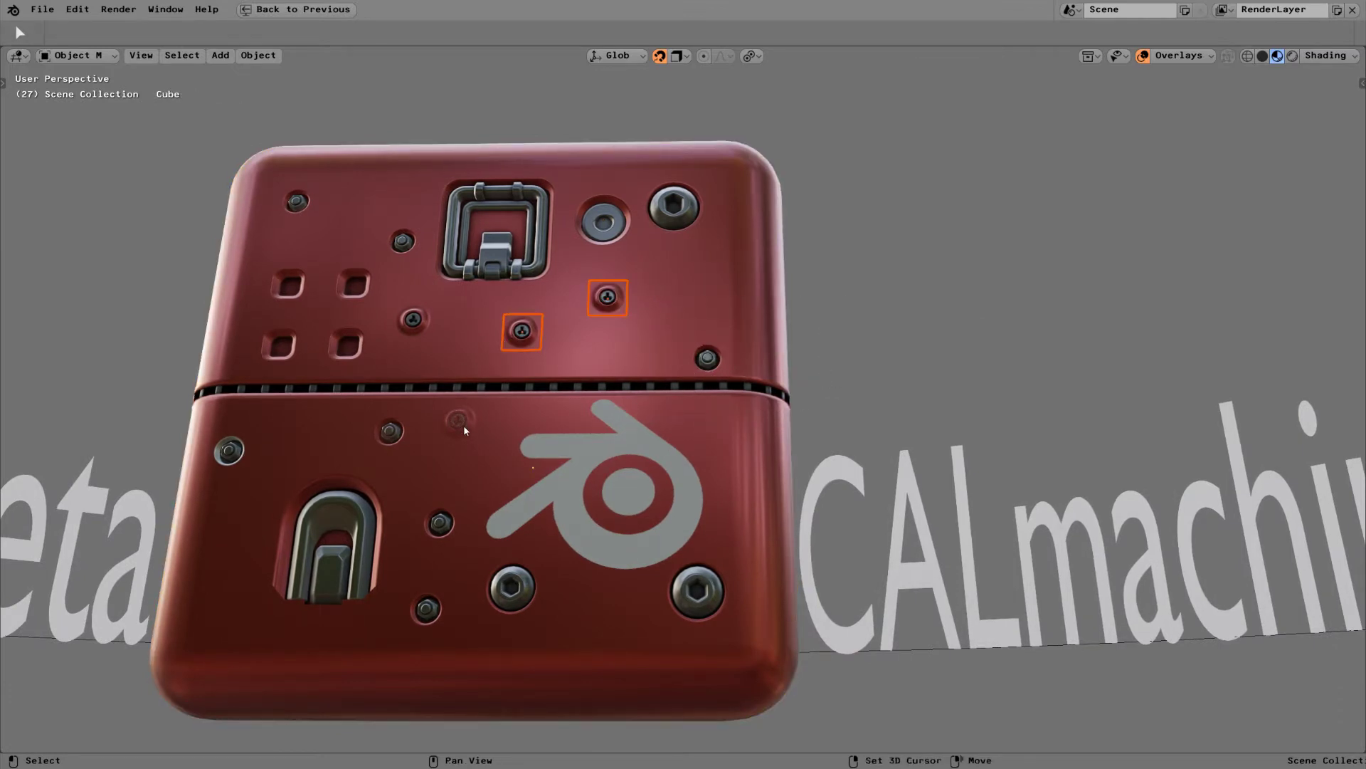
pyautogui.keyDown('shift'); pyautogui.click(458, 421); pyautogui.keyUp('shift')
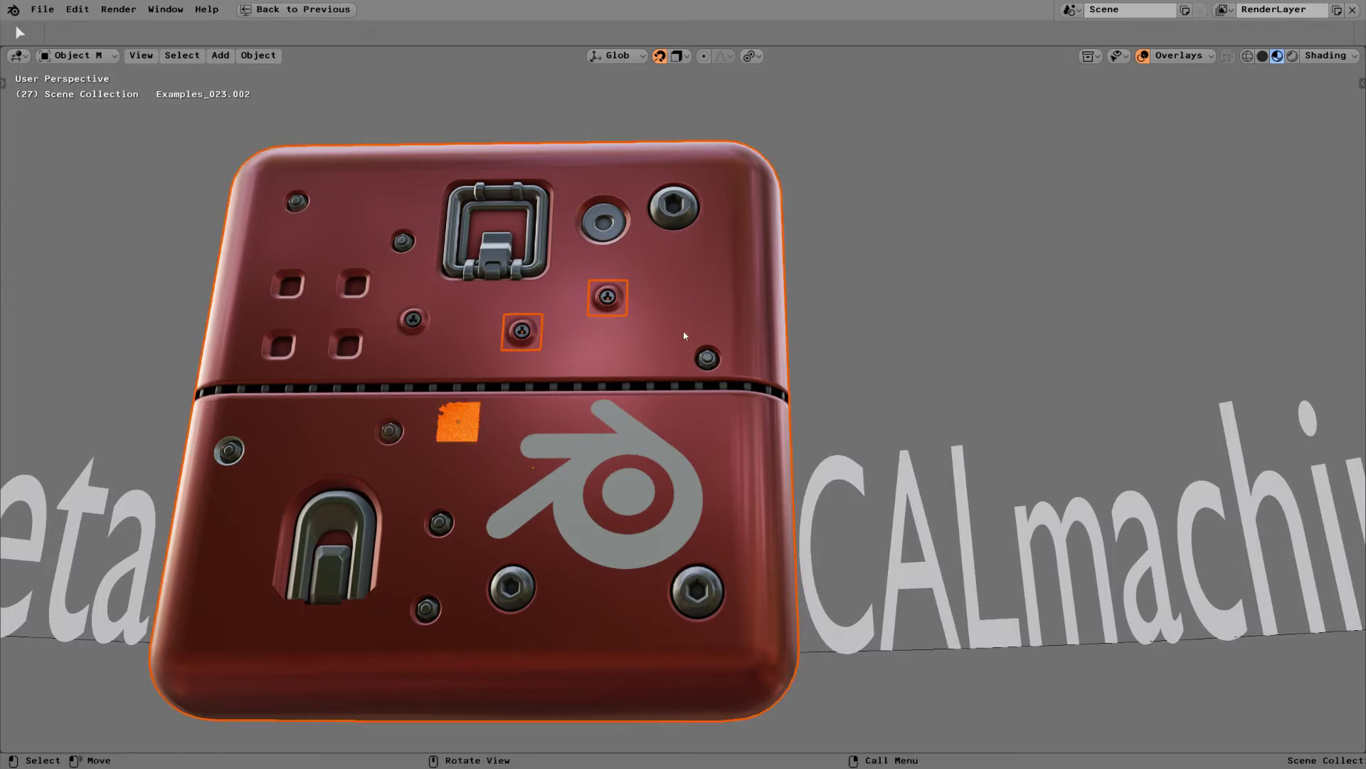
pyautogui.keyDown('shift'); pyautogui.click(747, 274); pyautogui.keyUp('shift')
pyautogui.keyDown('shift'); pyautogui.click(749, 297); pyautogui.keyUp('shift')
pyautogui.press('x')
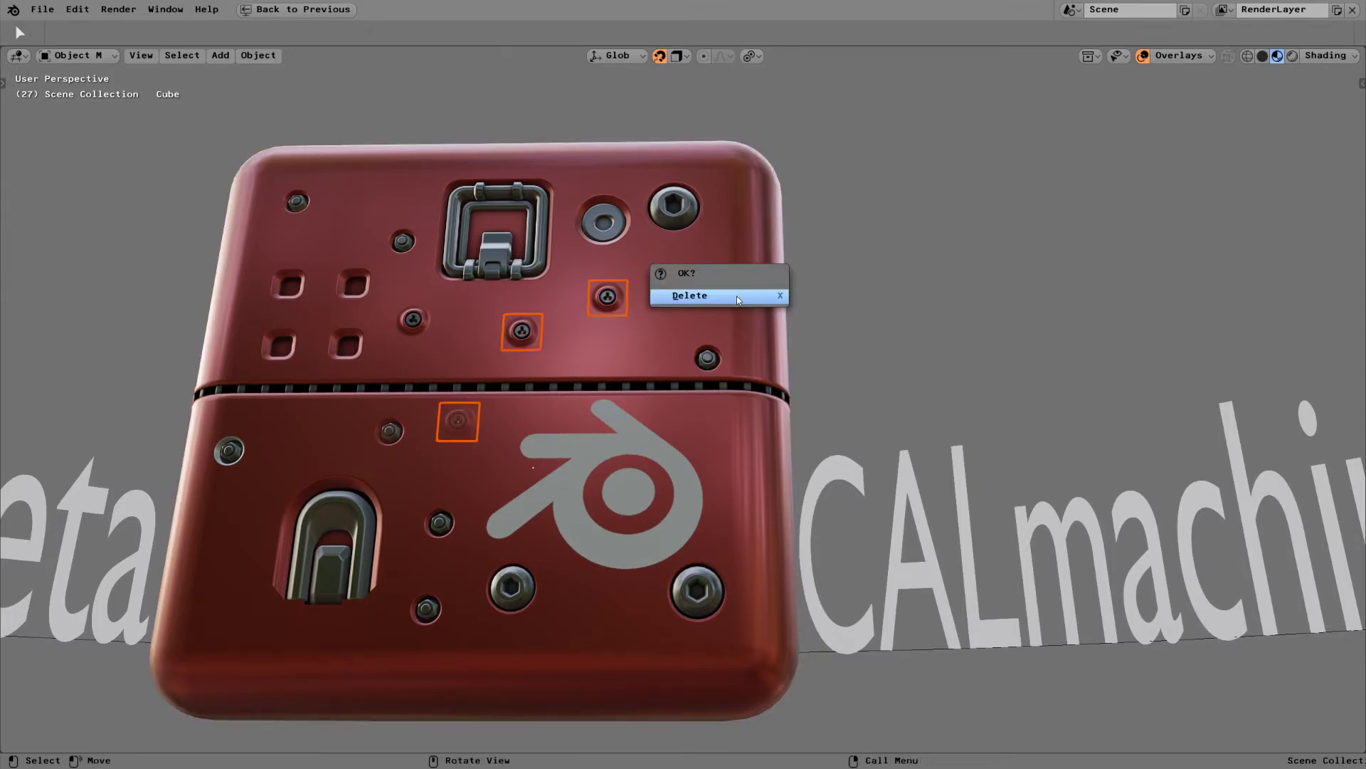
pyautogui.click(737, 296)
# Insert Examples decal 021 beneath the round washer decal and delete it again.
pyautogui.press('d')
pyautogui.click(755, 310)
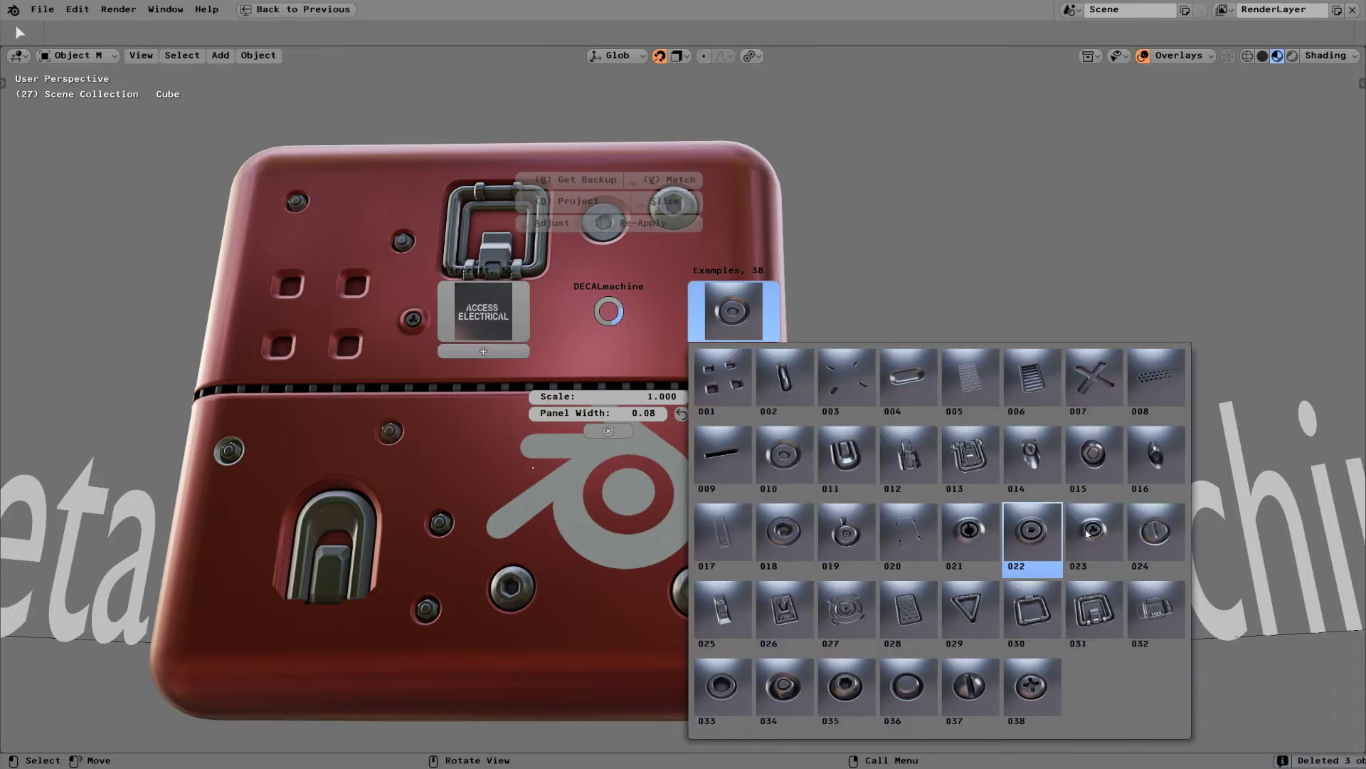
pyautogui.click(972, 539)
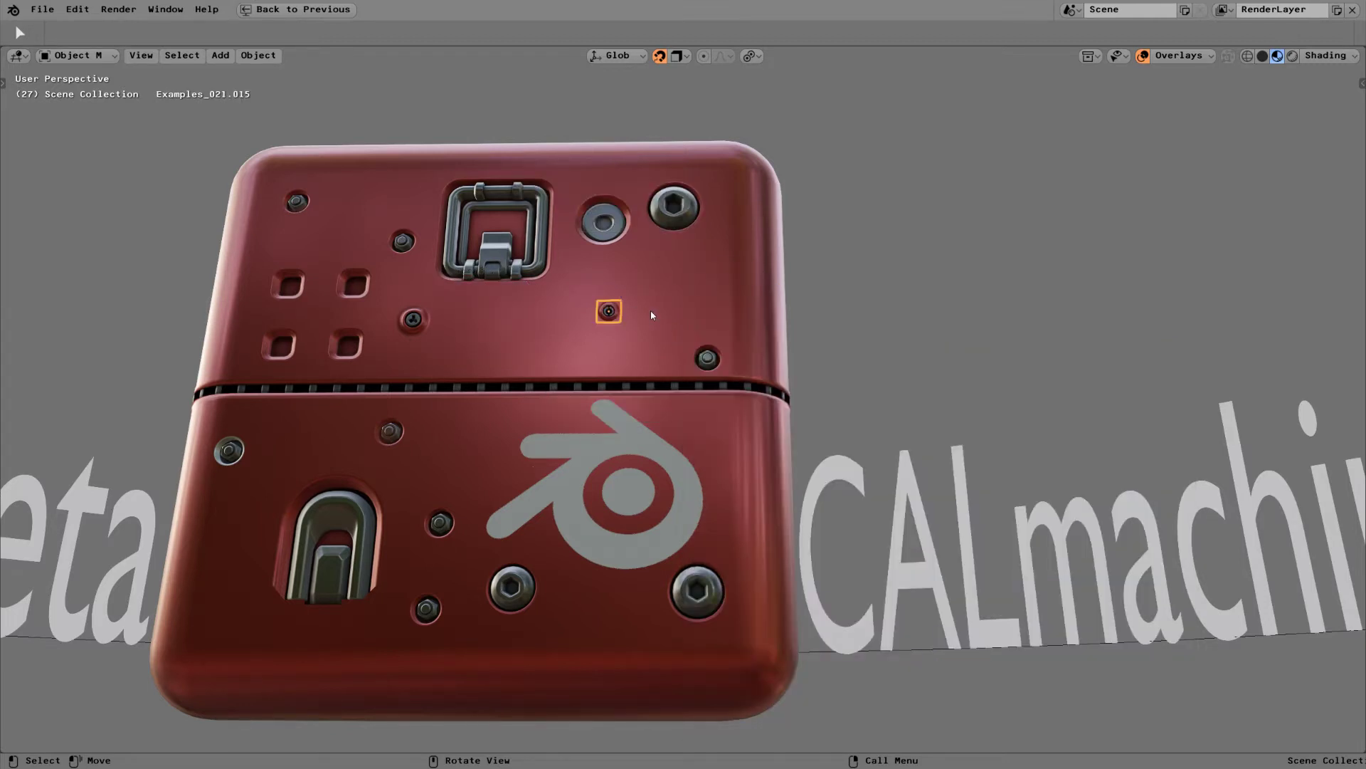
pyautogui.press('d')
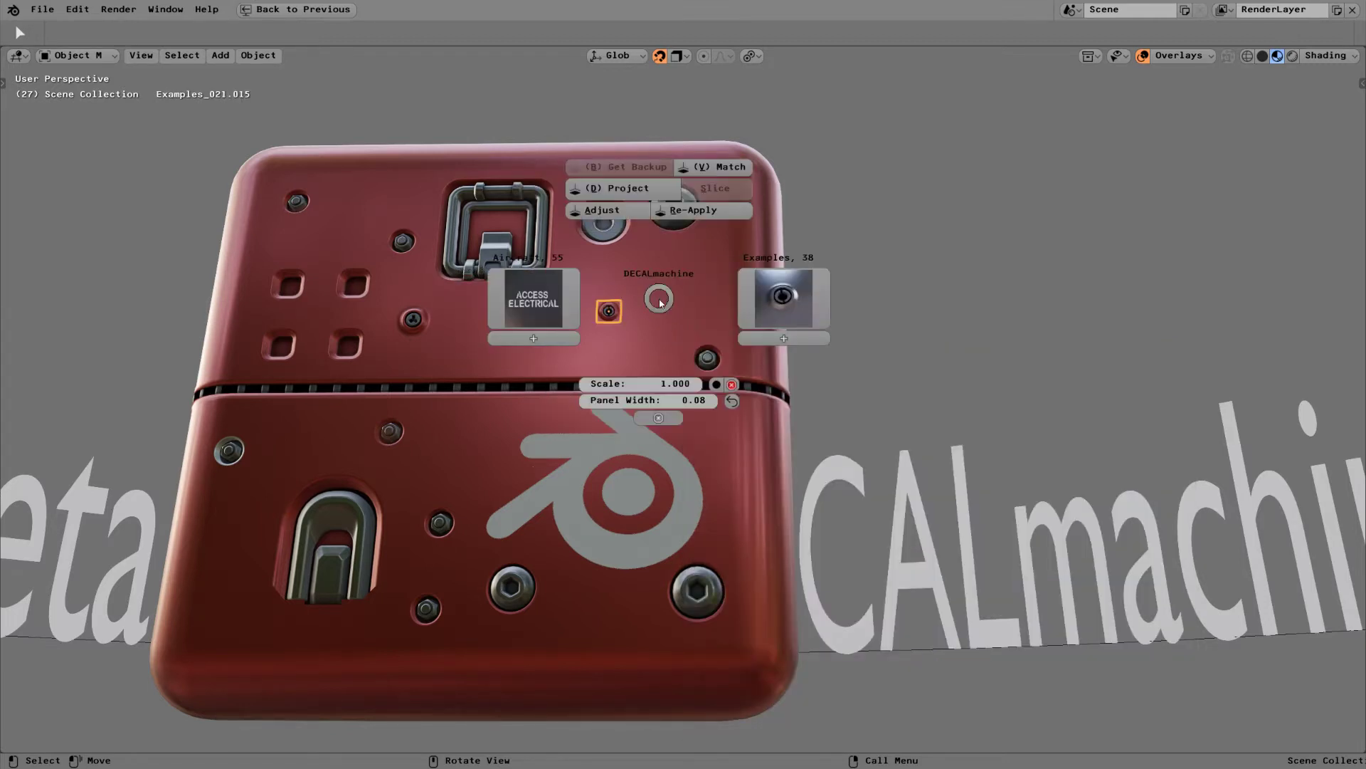
pyautogui.press('Escape')
pyautogui.press('x')
pyautogui.click(609, 304)
# Insert Examples decal 018 beneath the round washer decal and scale it down to small screw size.
pyautogui.press('d')
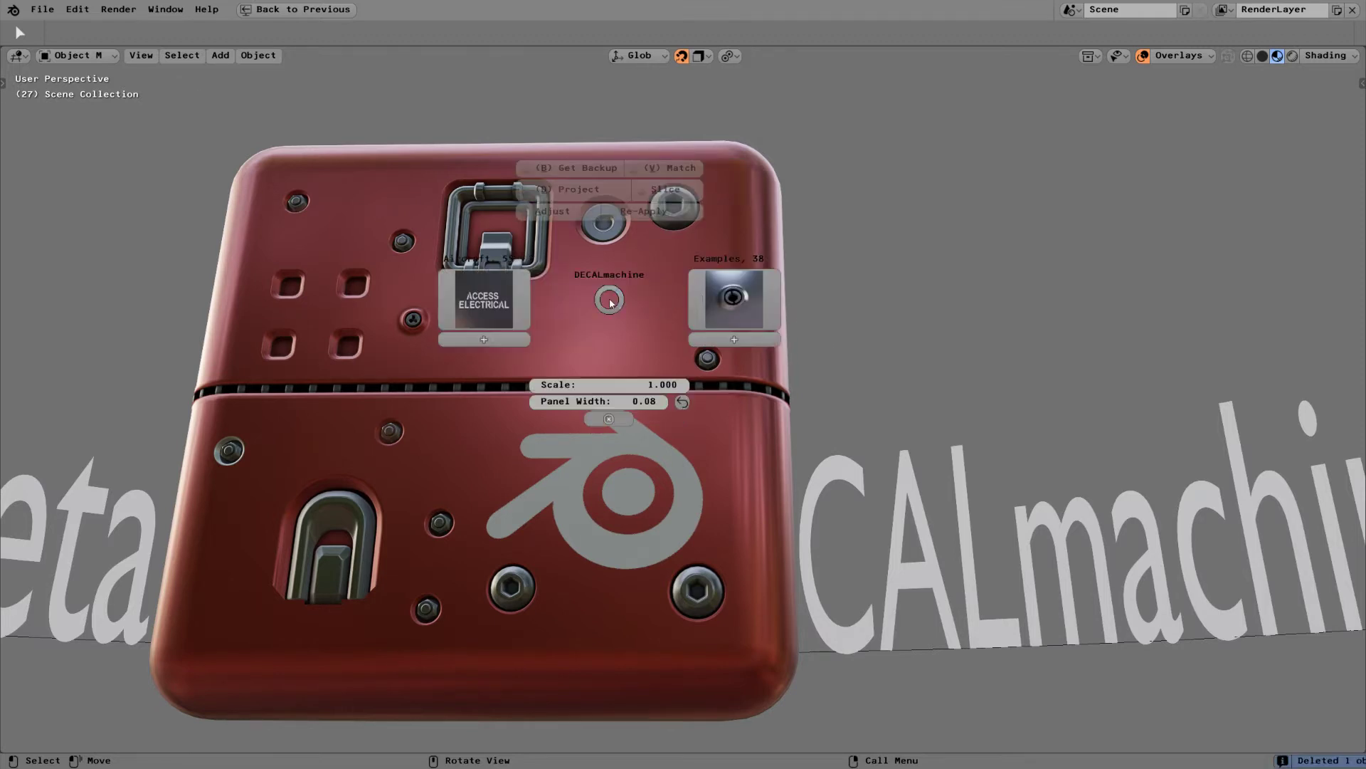
pyautogui.click(767, 299)
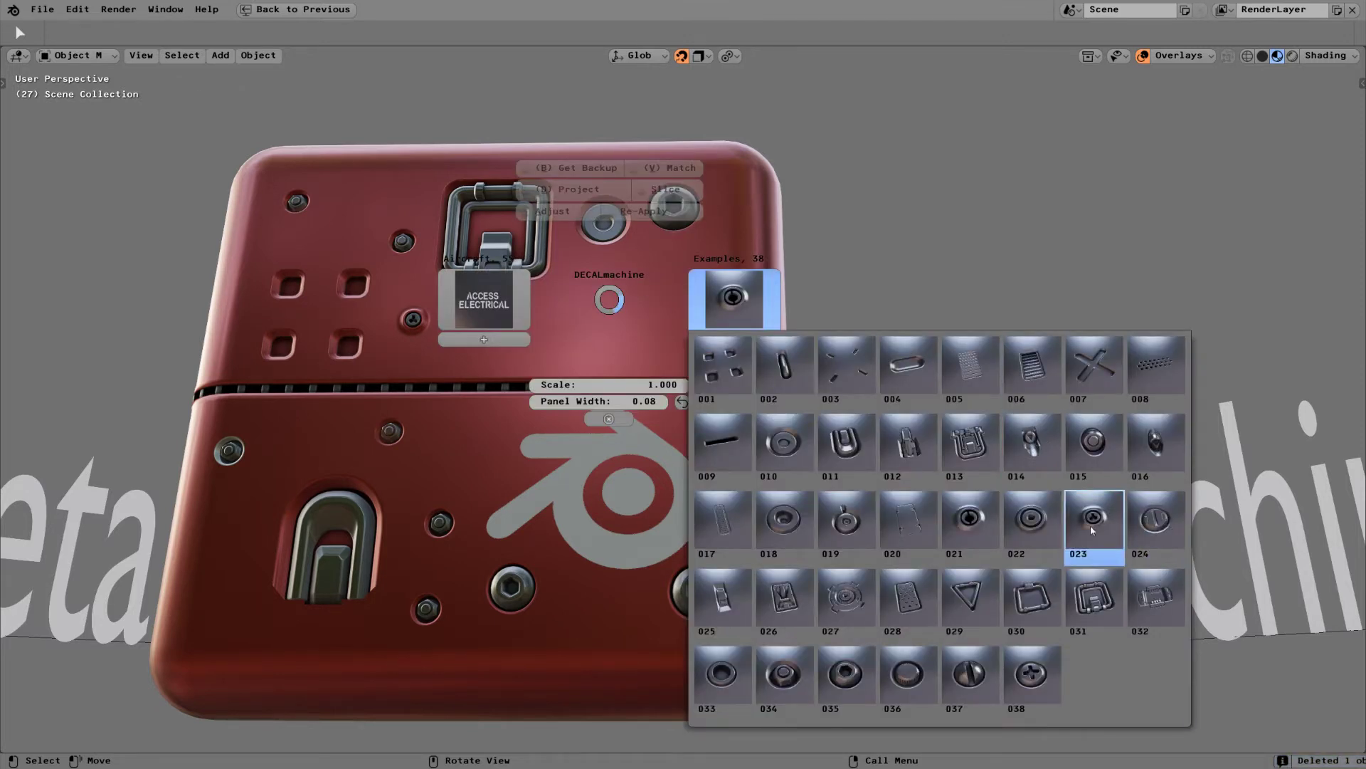
pyautogui.click(784, 519)
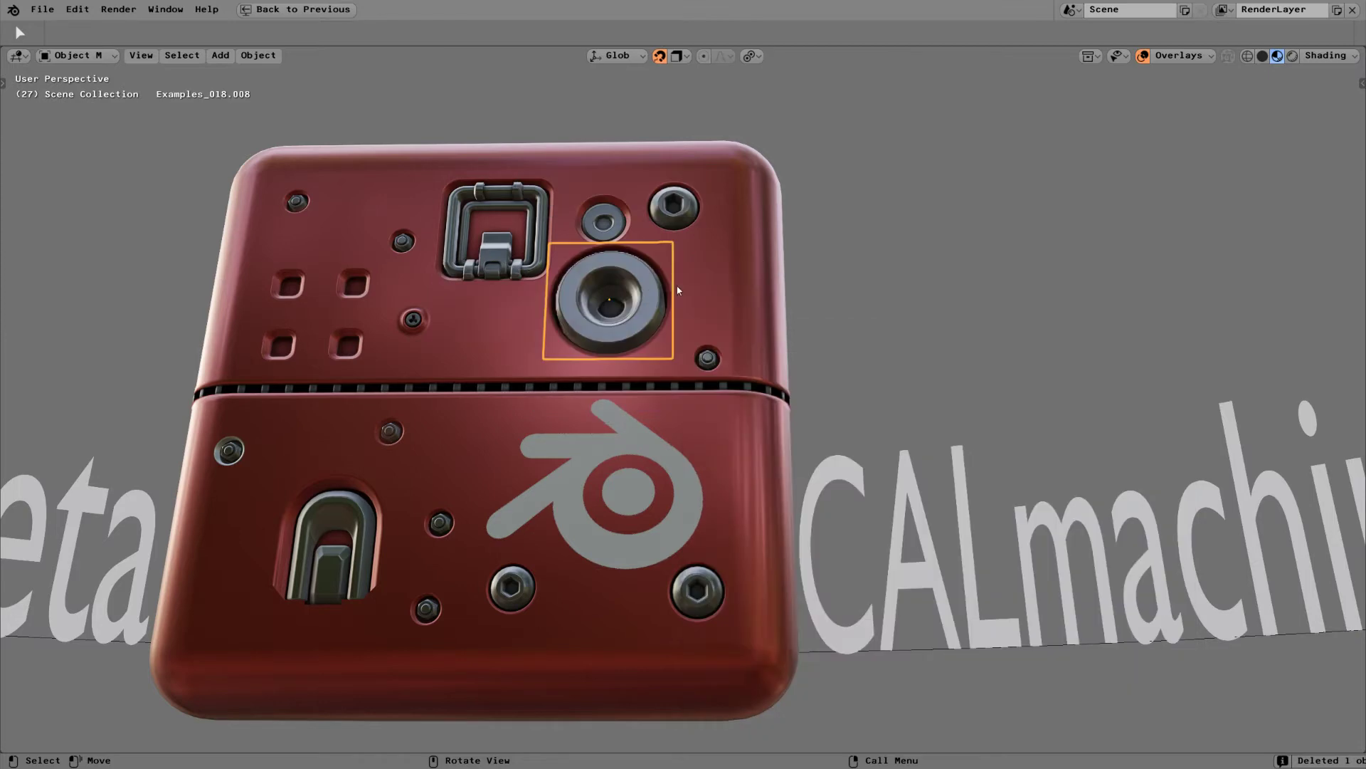
pyautogui.moveTo(643, 259); pyautogui.dragTo(711, 283, button='middle')
pyautogui.press('s')
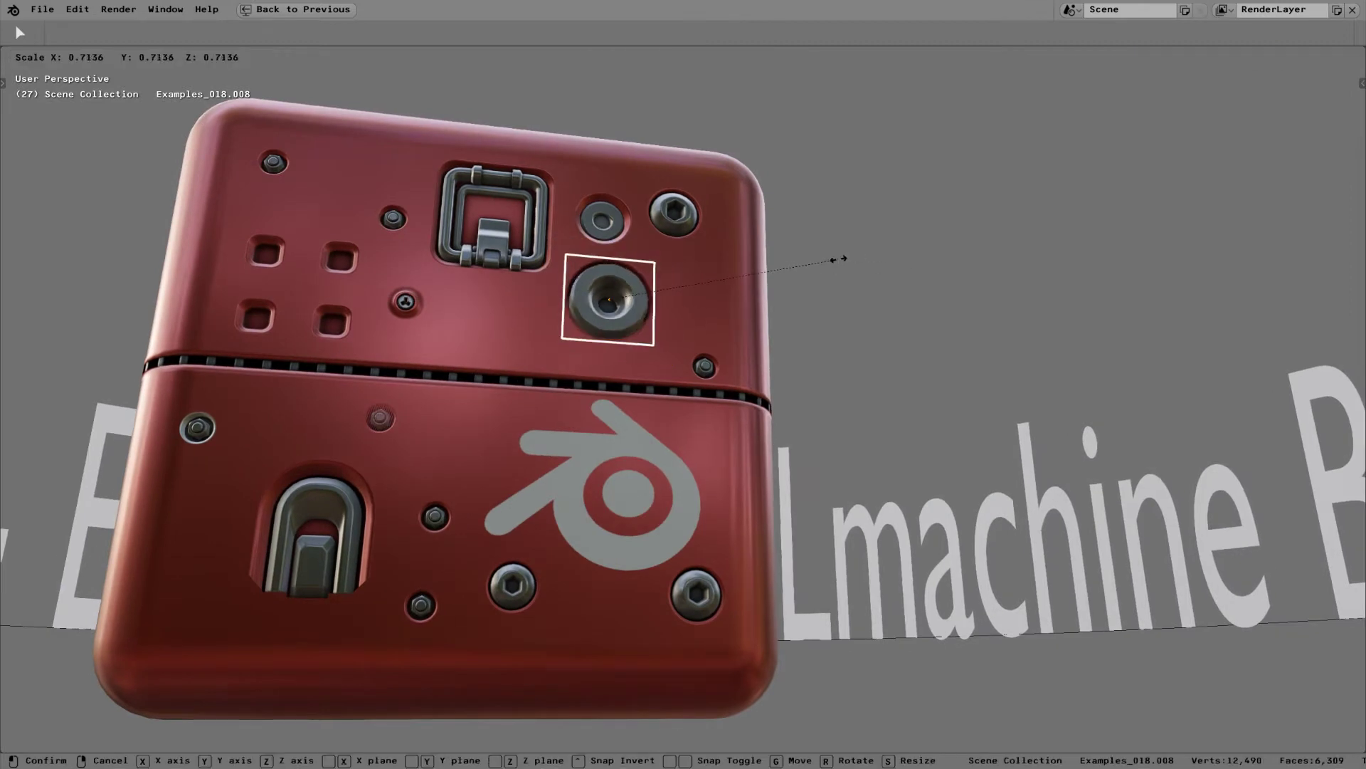
pyautogui.click(679, 274)
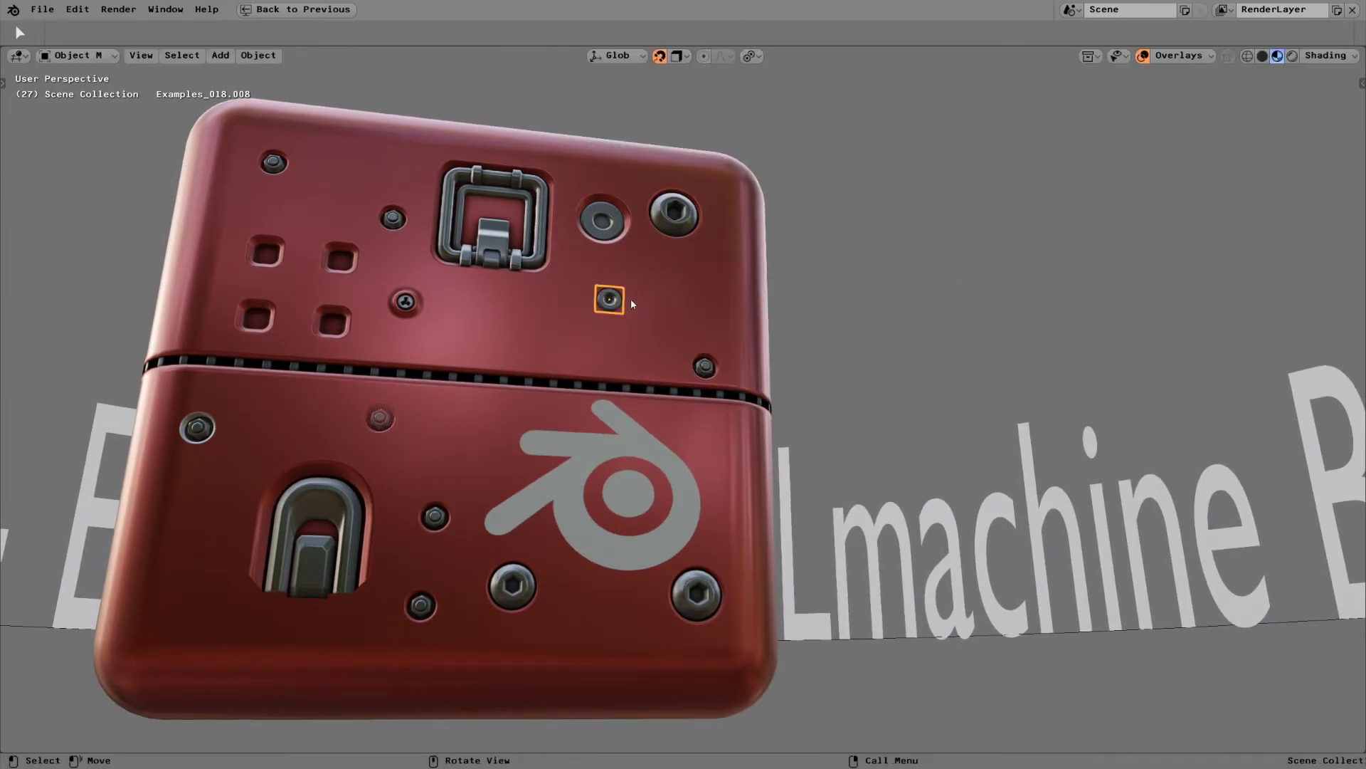
# Store the scaled-down 018 decal's current scale for its decal type, and deselect the decal.
pyautogui.moveTo(585, 272); pyautogui.dragTo(643, 290, button='middle')
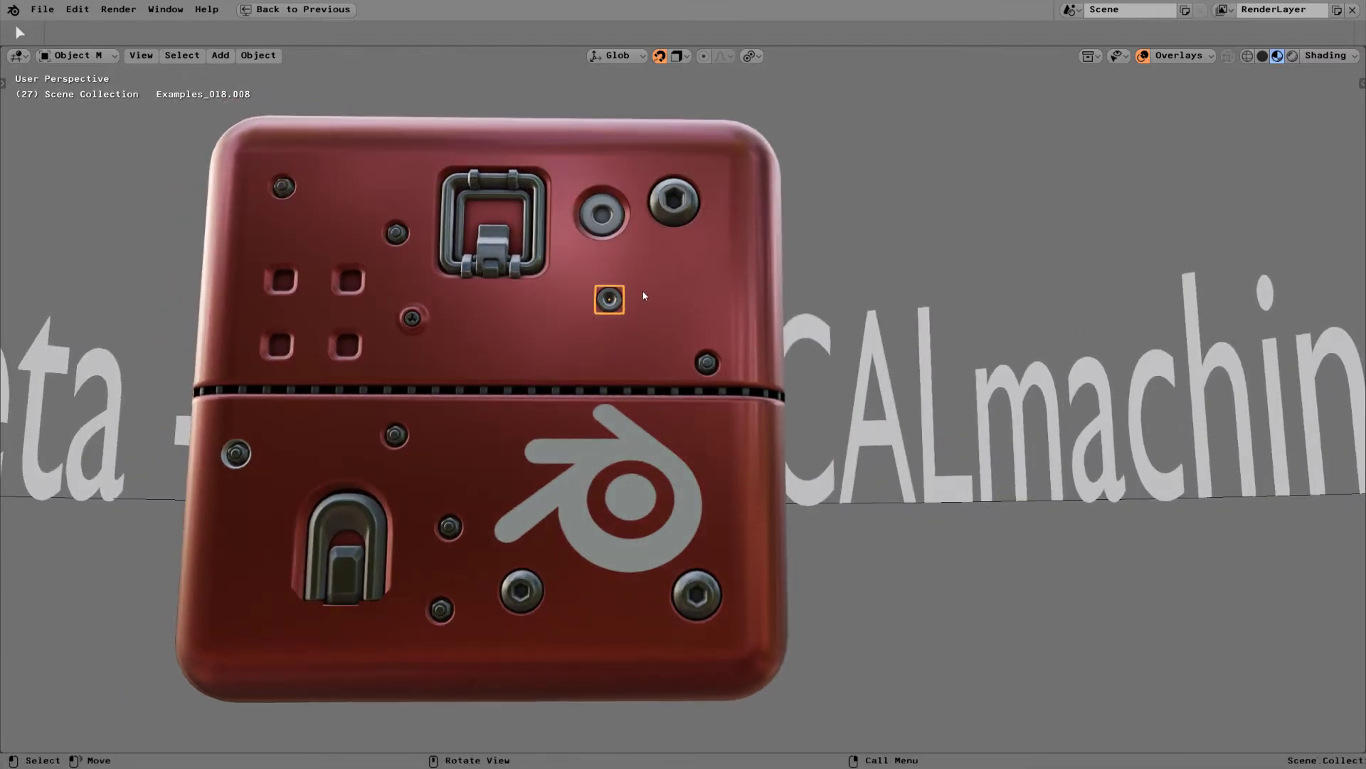
pyautogui.press('d')
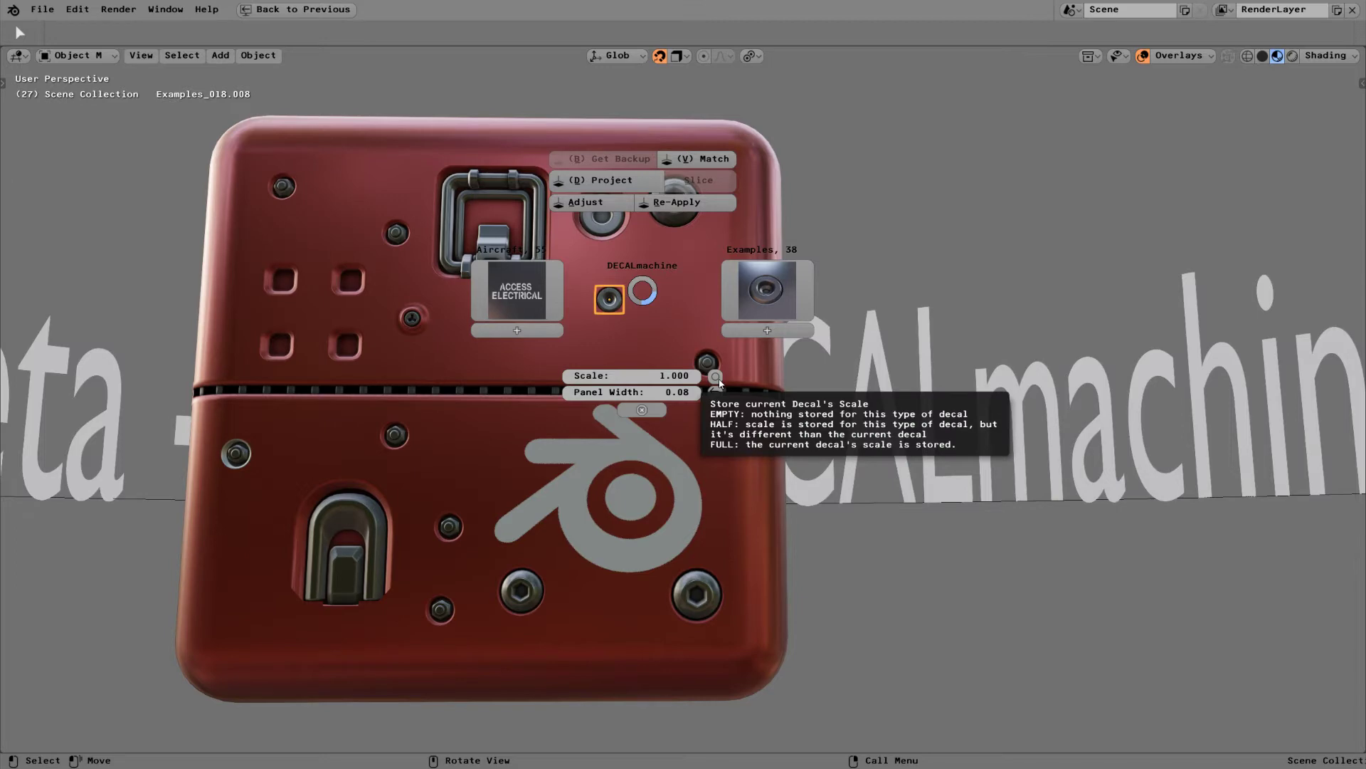
pyautogui.press('Escape')
pyautogui.moveTo(629, 335); pyautogui.dragTo(596, 352, button='middle')
pyautogui.press('d')
pyautogui.press('Escape')
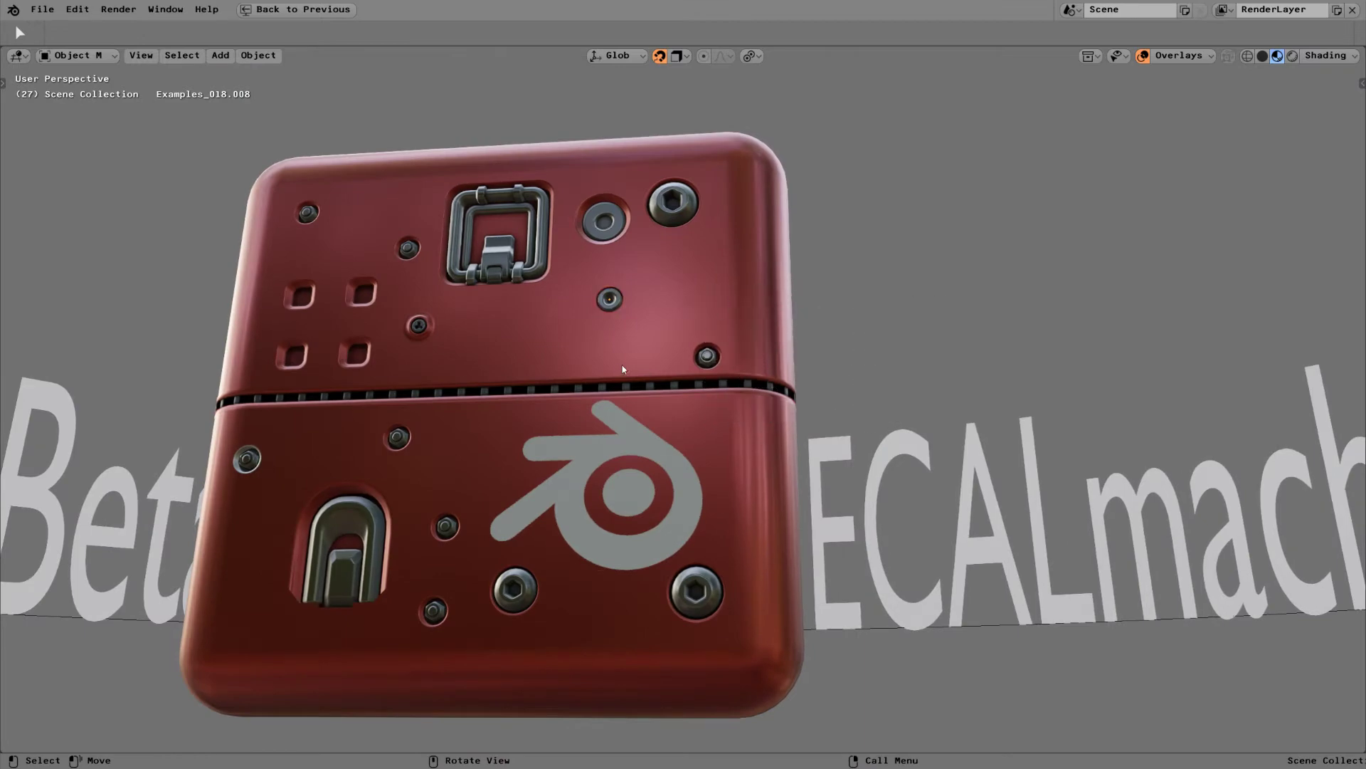
# Quick-insert two more 018 decals just above the panel seam, one beneath the square latch and one near the corner screw.
pyautogui.moveTo(696, 307); pyautogui.dragTo(441, 300, button='middle')
pyautogui.press('ctrl')
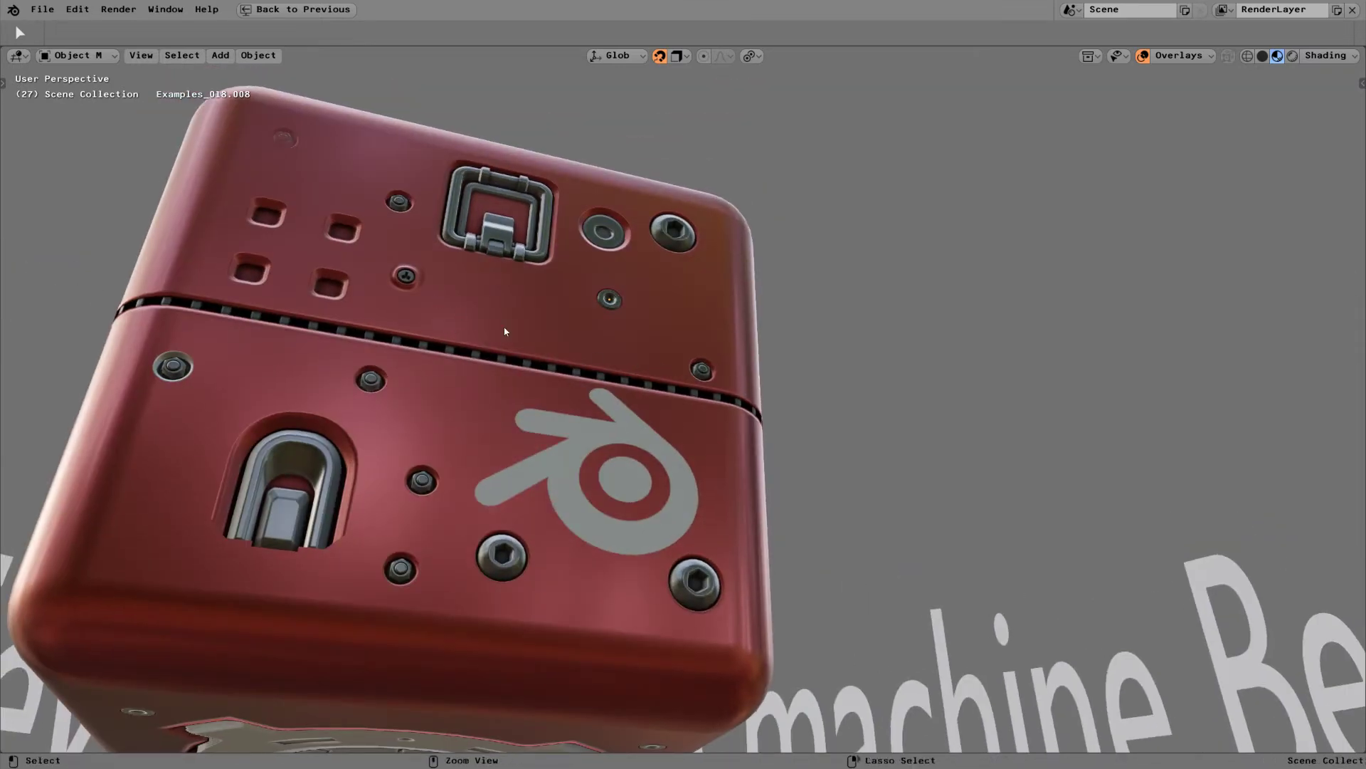
pyautogui.hotkey('ctrl', 'd')
pyautogui.hotkey('ctrl', 'd')
pyautogui.click(486, 324)
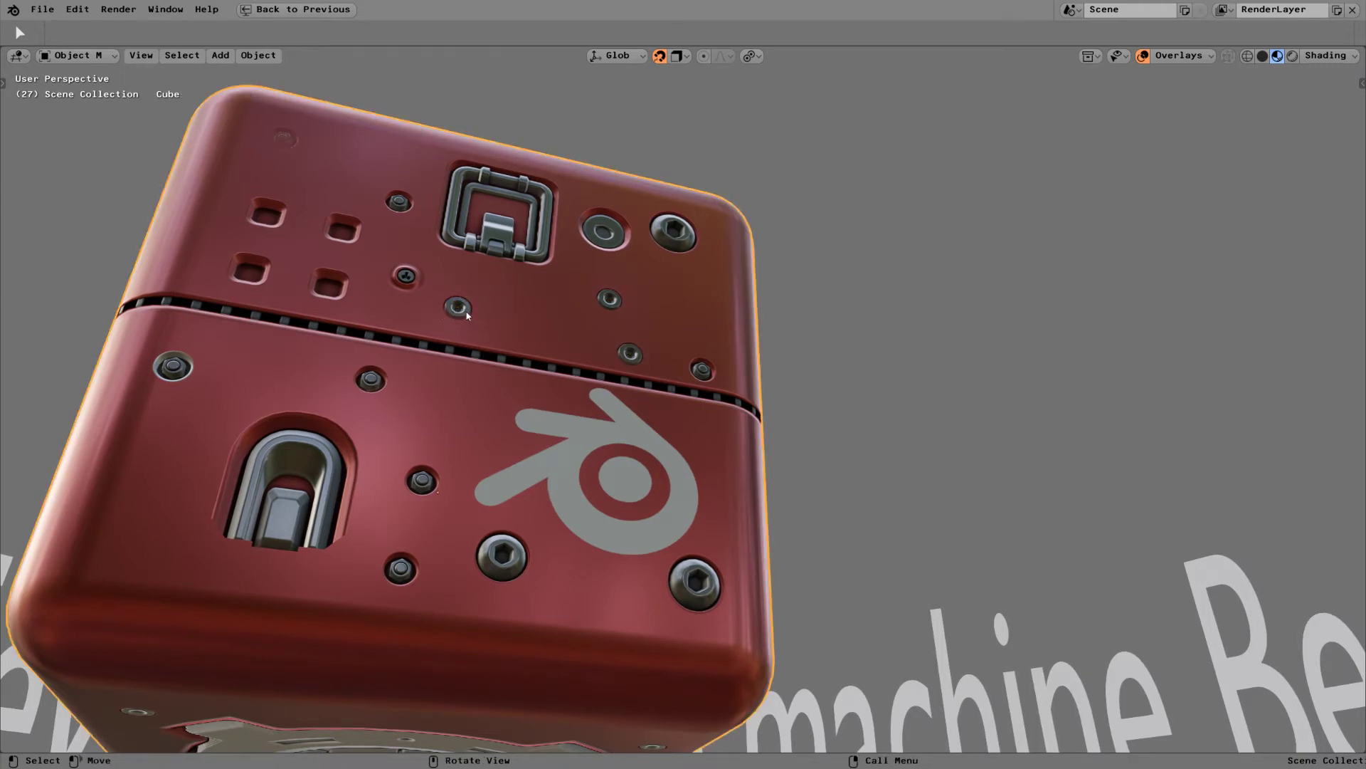
pyautogui.click(467, 313)
pyautogui.press('d')
pyautogui.rightClick(659, 349)
pyautogui.click(637, 362)
pyautogui.click(638, 361)
# Insert another Examples 018 decal from the library beneath the large hex bolt on the upper half.
pyautogui.moveTo(638, 361); pyautogui.dragTo(679, 286, button='middle')
pyautogui.press('d')
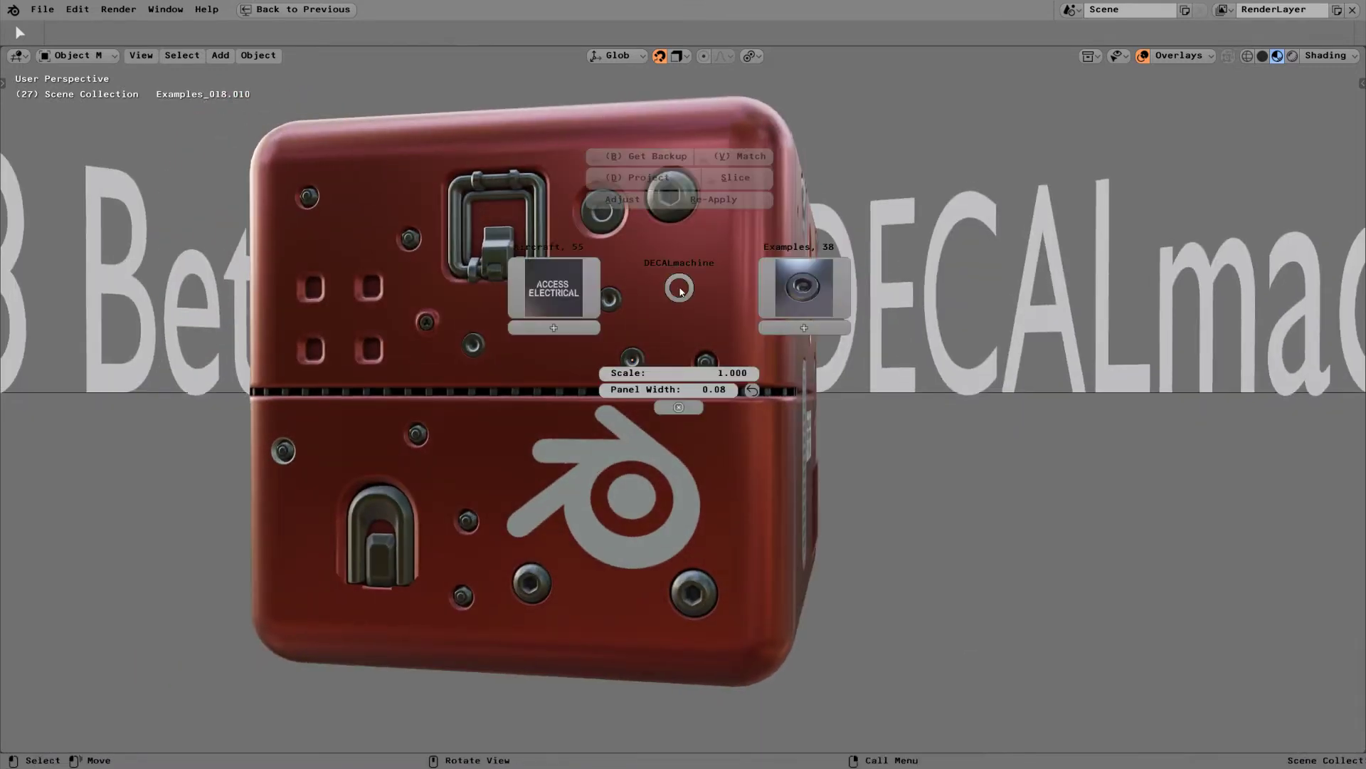
pyautogui.click(788, 289)
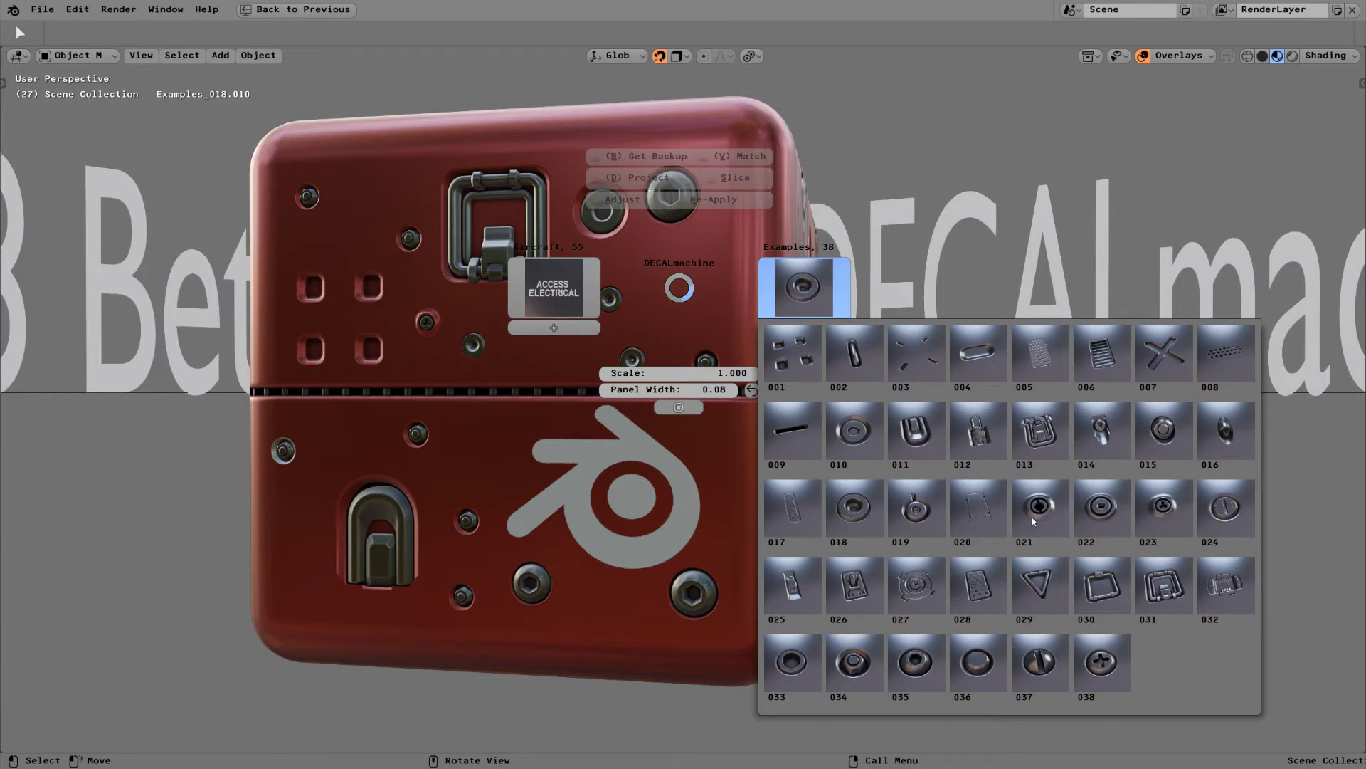
pyautogui.click(852, 517)
pyautogui.moveTo(685, 405); pyautogui.dragTo(709, 377, button='middle')
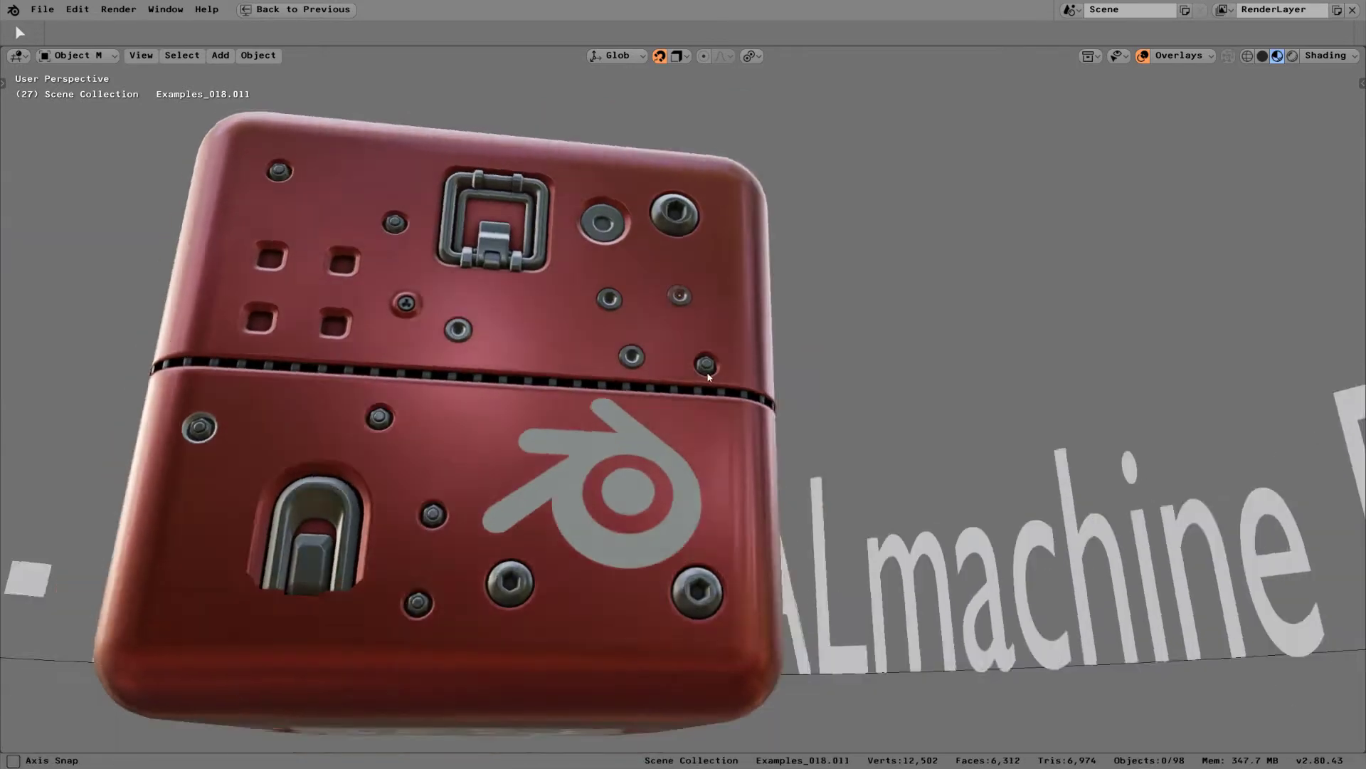
pyautogui.keyDown('alt'); pyautogui.moveTo(707, 377); pyautogui.dragTo(605, 396); pyautogui.keyUp('alt')
pyautogui.keyDown('alt'); pyautogui.moveTo(526, 428); pyautogui.dragTo(609, 410); pyautogui.keyUp('alt')
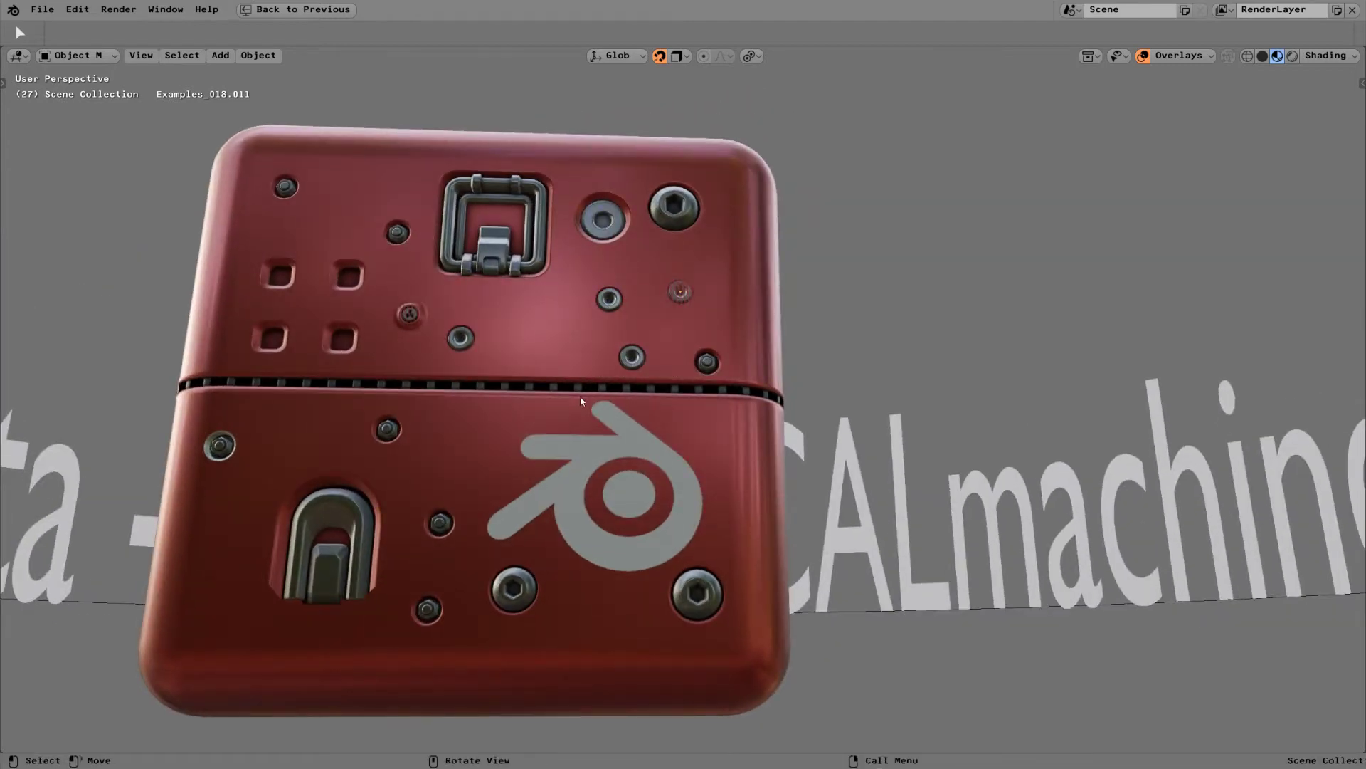
# Frame the cube and examine the decals on its front, side and top faces.
pyautogui.scroll(-3, 580, 400)
pyautogui.press('d')
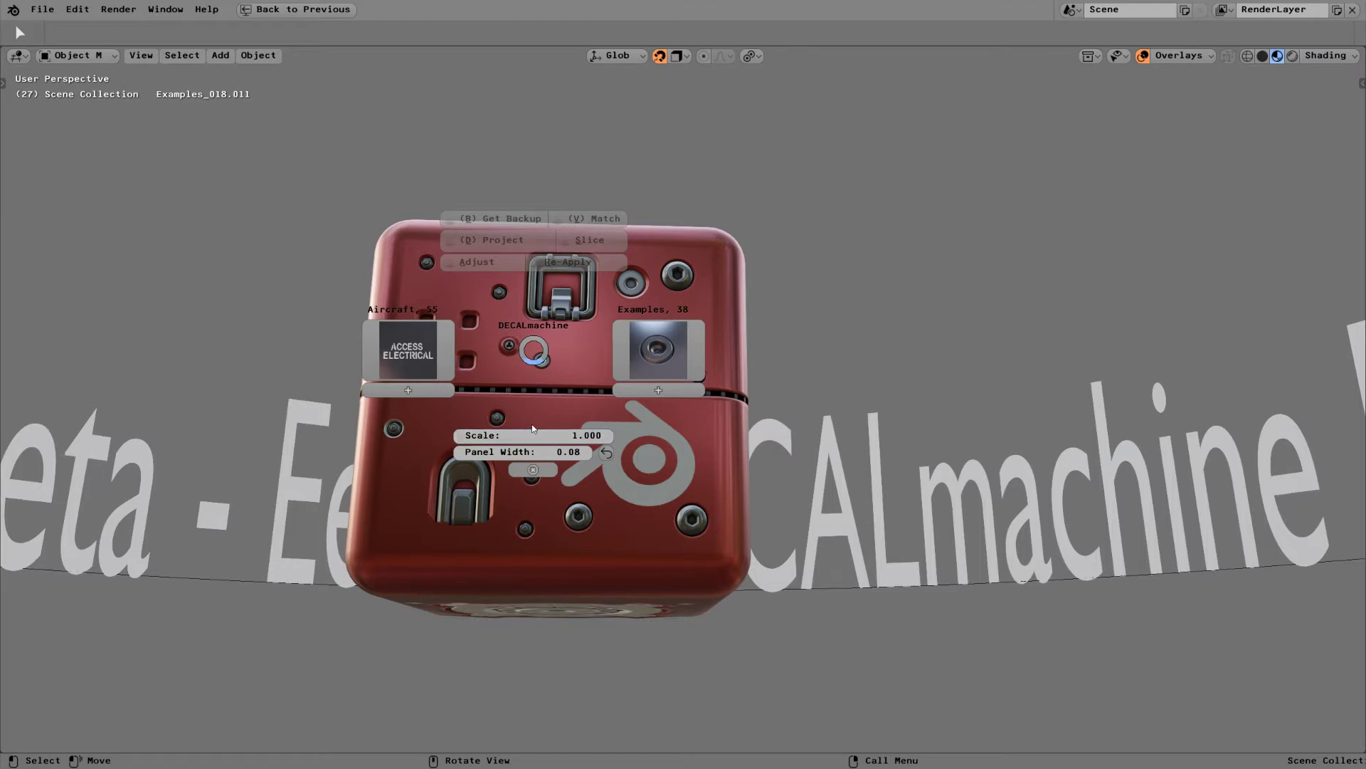
pyautogui.press('Escape')
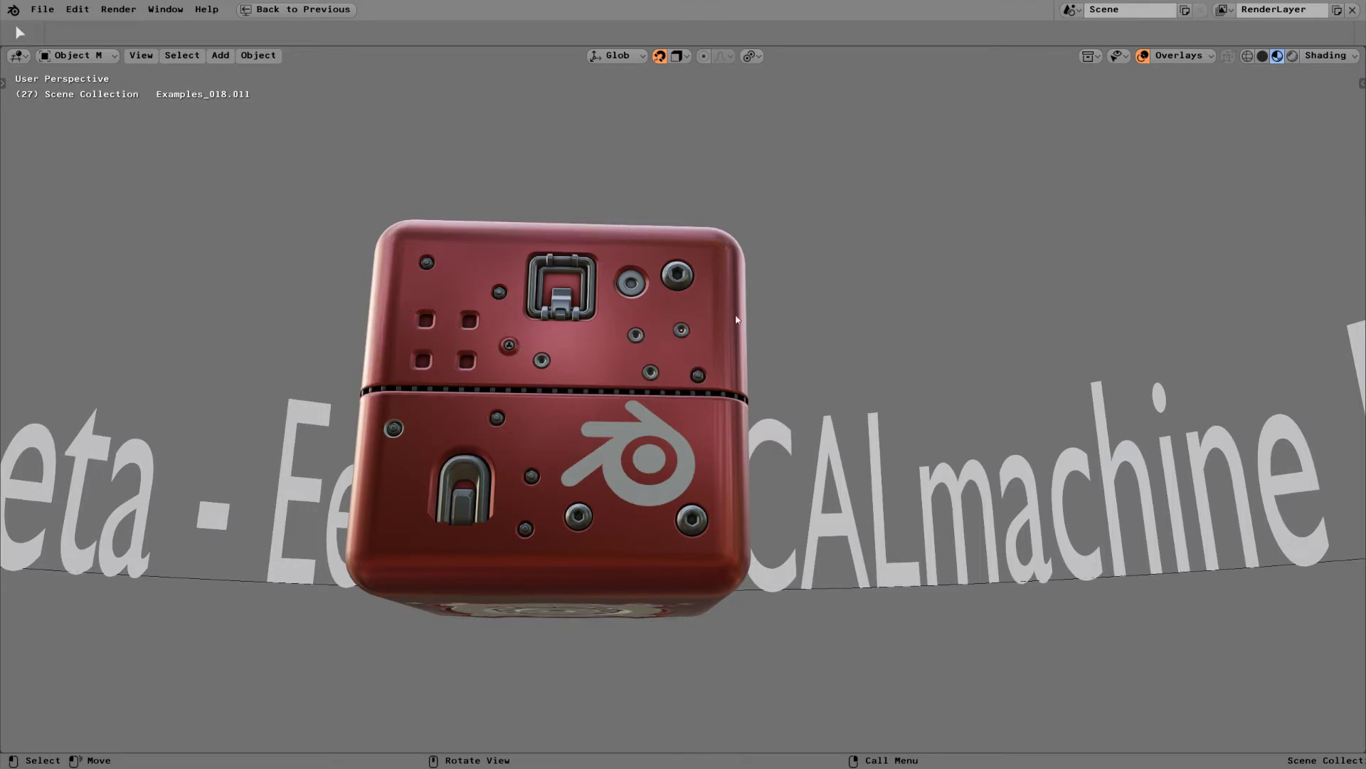
pyautogui.keyDown('alt'); pyautogui.moveTo(737, 318); pyautogui.dragTo(814, 313); pyautogui.keyUp('alt')
pyautogui.keyDown('alt'); pyautogui.moveTo(863, 358); pyautogui.dragTo(868, 292); pyautogui.keyUp('alt')
pyautogui.keyDown('alt'); pyautogui.moveTo(910, 464); pyautogui.dragTo(686, 438); pyautogui.keyUp('alt')
pyautogui.click(857, 352)
pyautogui.press('KP_Decimal')
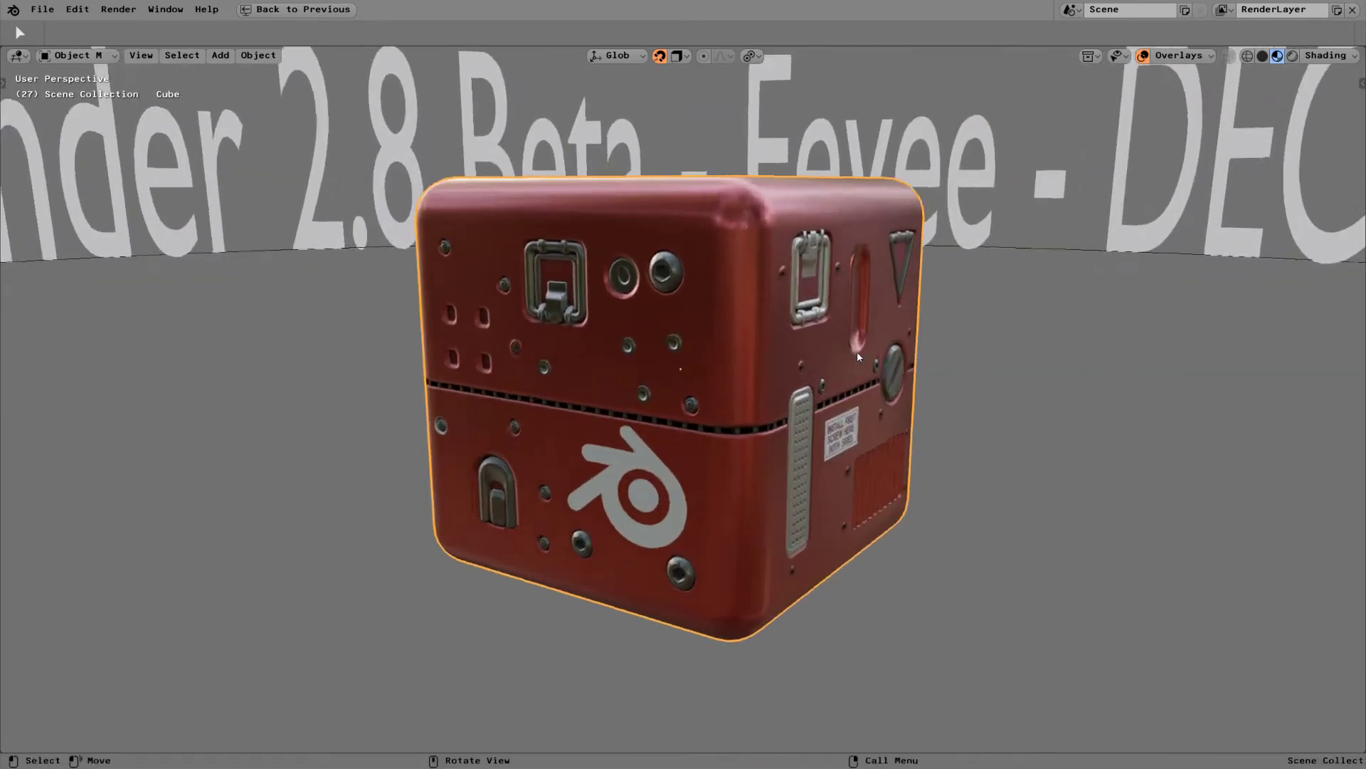
pyautogui.scroll(-2, 772, 404)
pyautogui.keyDown('alt'); pyautogui.moveTo(776, 405); pyautogui.dragTo(409, 377); pyautogui.keyUp('alt')
pyautogui.keyDown('alt'); pyautogui.moveTo(708, 382); pyautogui.dragTo(724, 357); pyautogui.keyUp('alt')
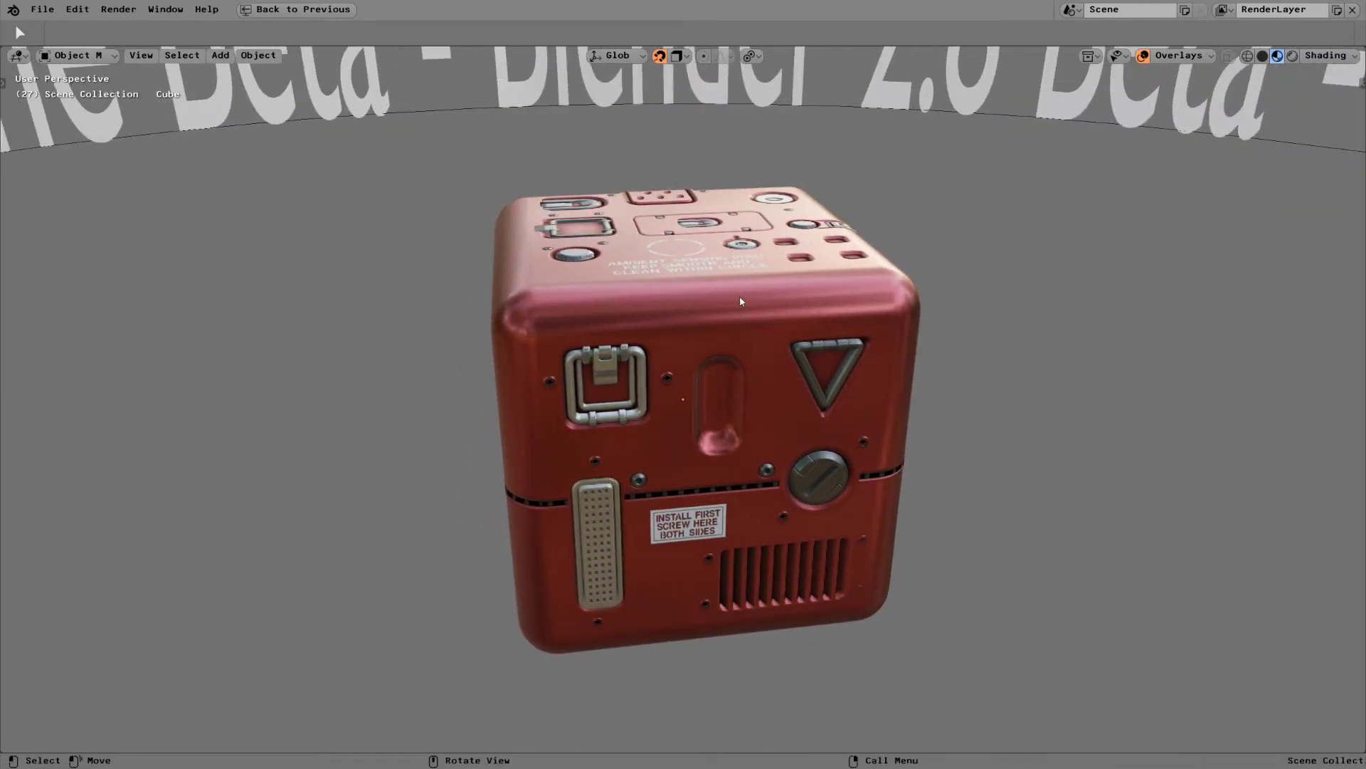
# Insert the Examples 026 decal from the library onto the cube's rounded upper front edge.
pyautogui.press('d')
pyautogui.click(861, 296)
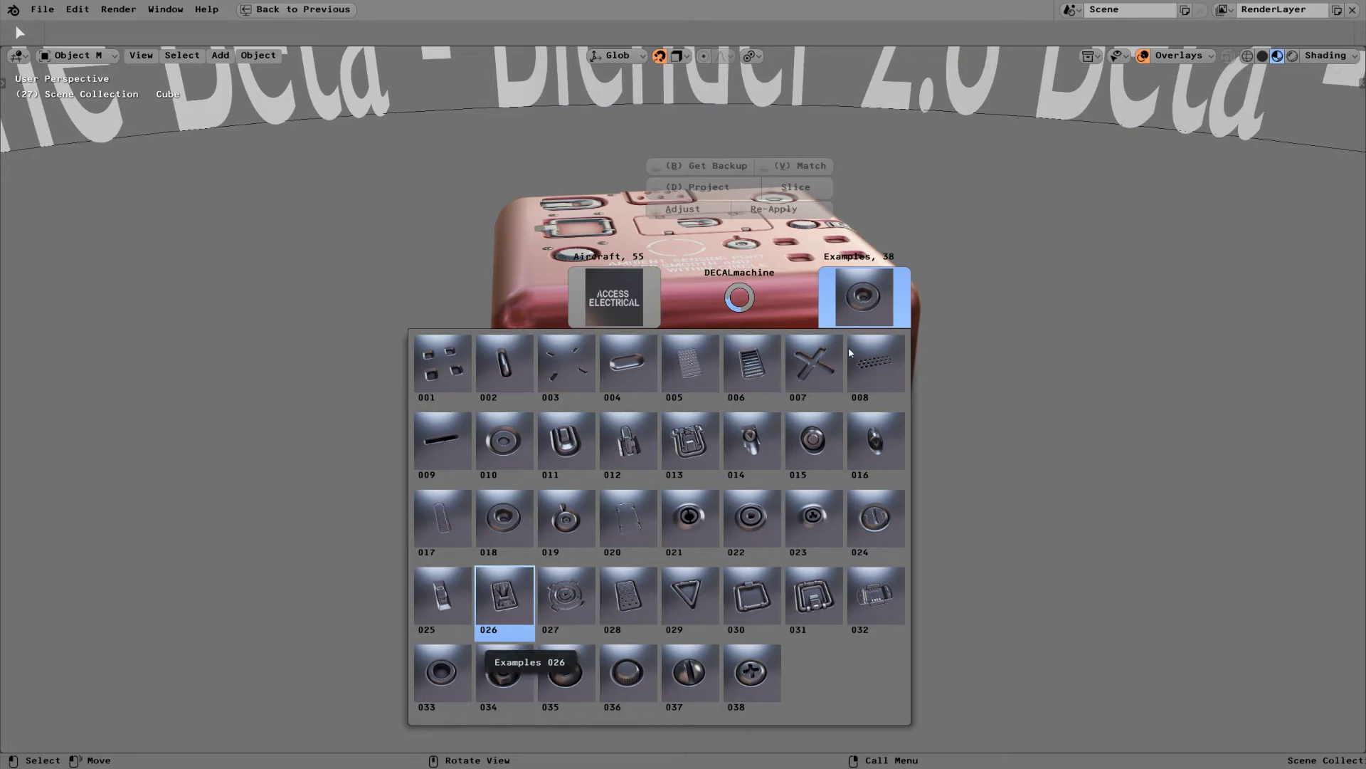
pyautogui.moveTo(735, 455); pyautogui.dragTo(754, 340, button='middle')
pyautogui.moveTo(743, 403); pyautogui.dragTo(718, 370, button='middle')
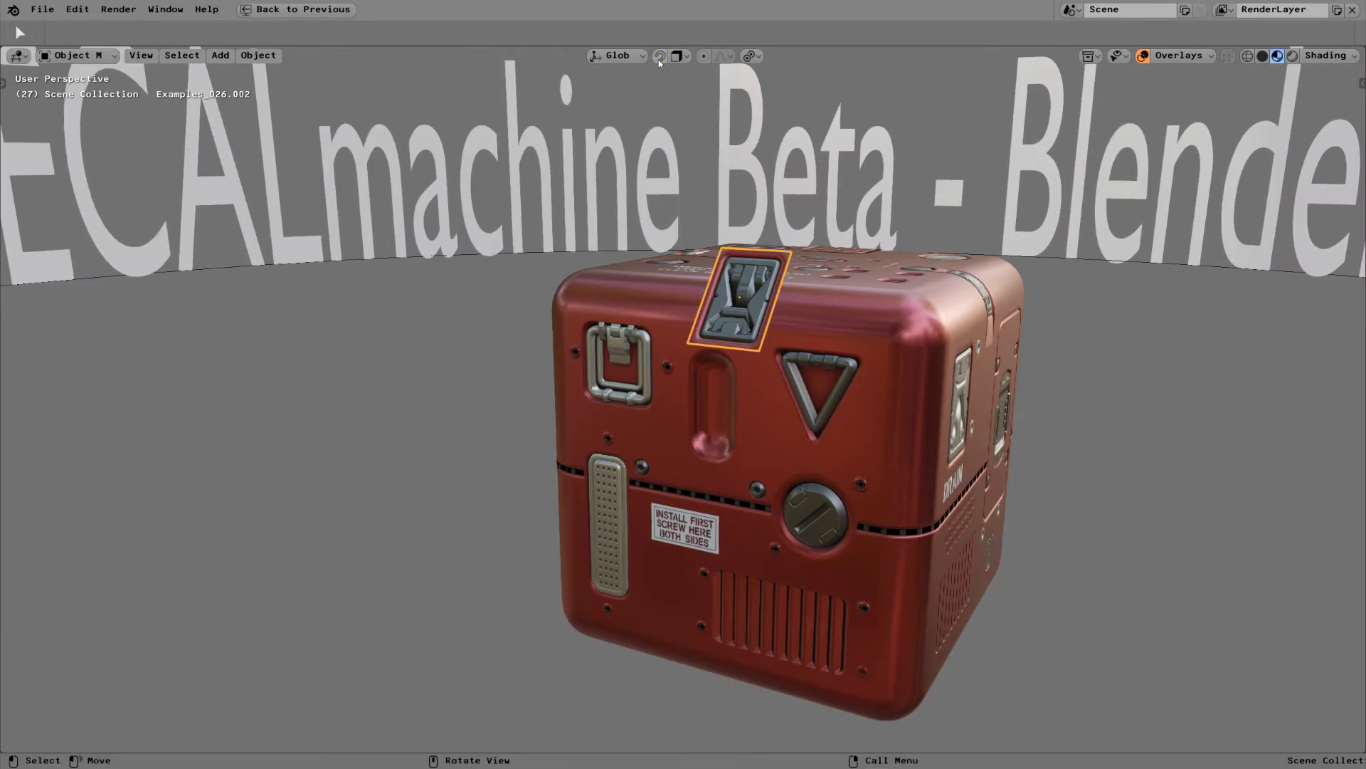
# Move the 026 decal along the rounded upper edge toward the triangle decal and scale it down.
pyautogui.moveTo(775, 292); pyautogui.dragTo(747, 341, button='middle')
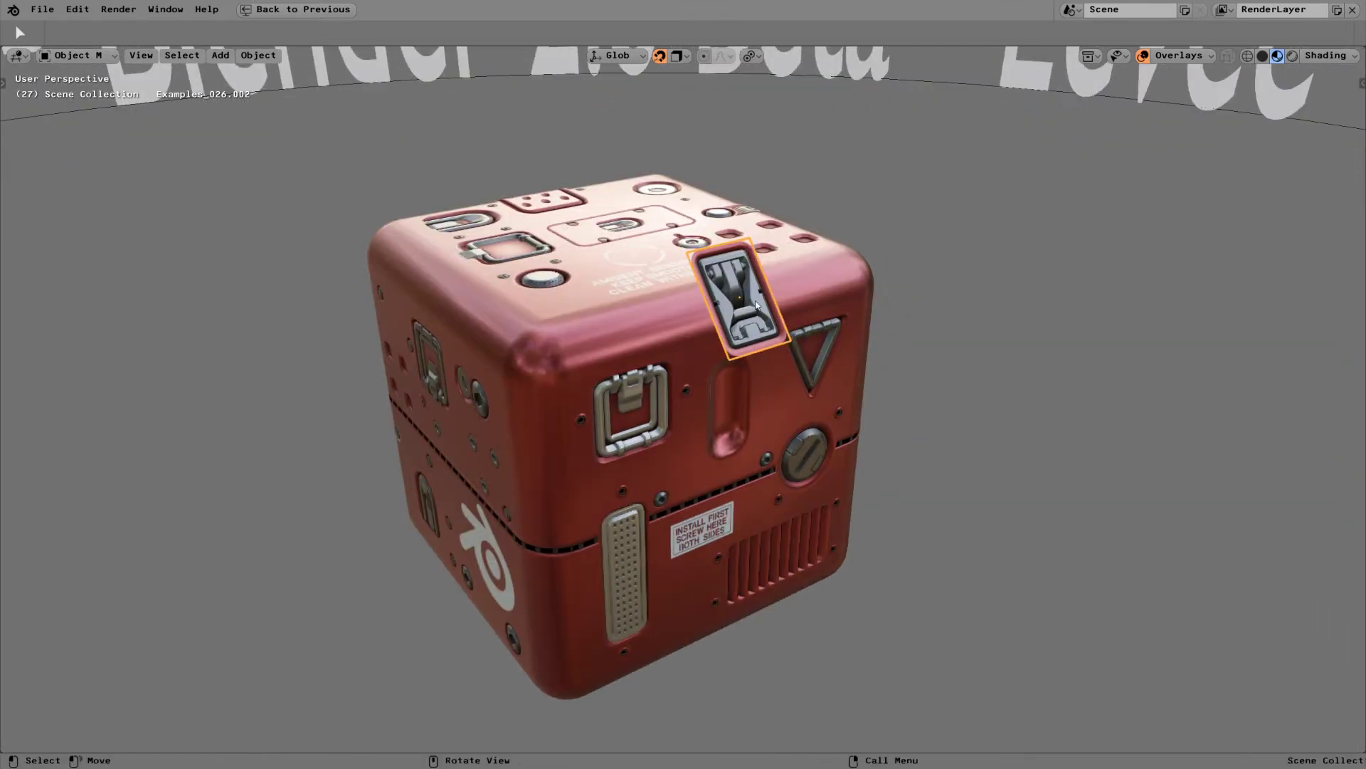
pyautogui.press('g')
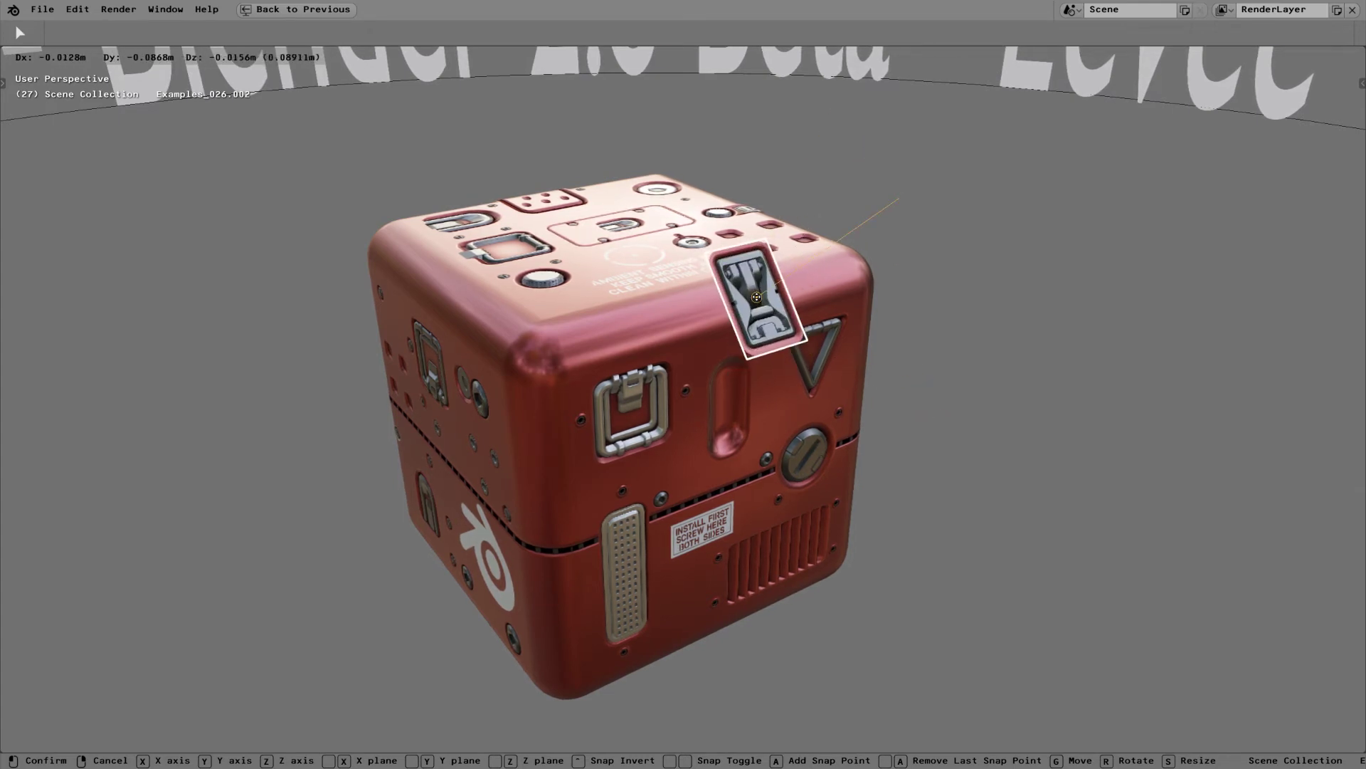
pyautogui.click(756, 297)
pyautogui.press('s')
pyautogui.click(891, 316)
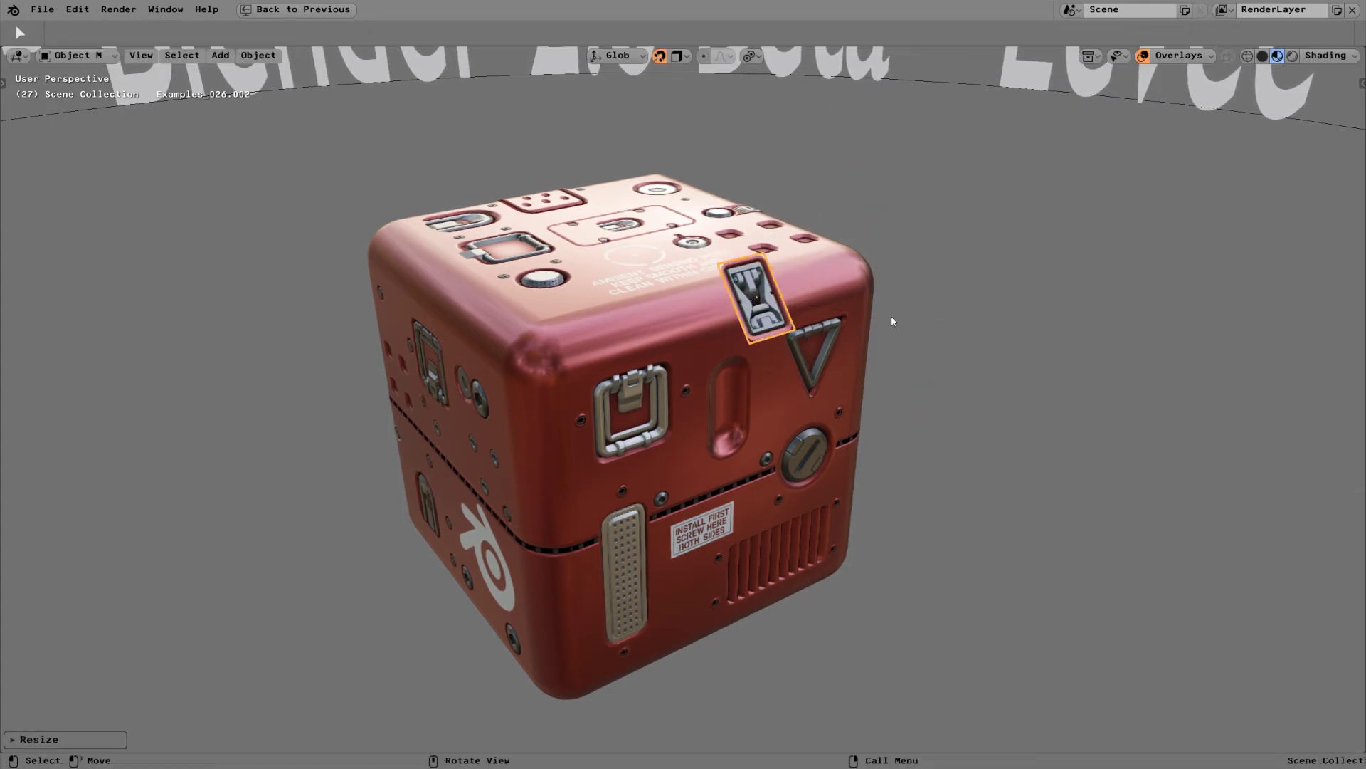
# Project the 026 decal onto the cube so it wraps the rounded edge, and adjust its height.
pyautogui.keyDown('shift'); pyautogui.click(676, 326); pyautogui.keyUp('shift')
pyautogui.press('d')
pyautogui.press('p')
pyautogui.press('d')
pyautogui.press('a')
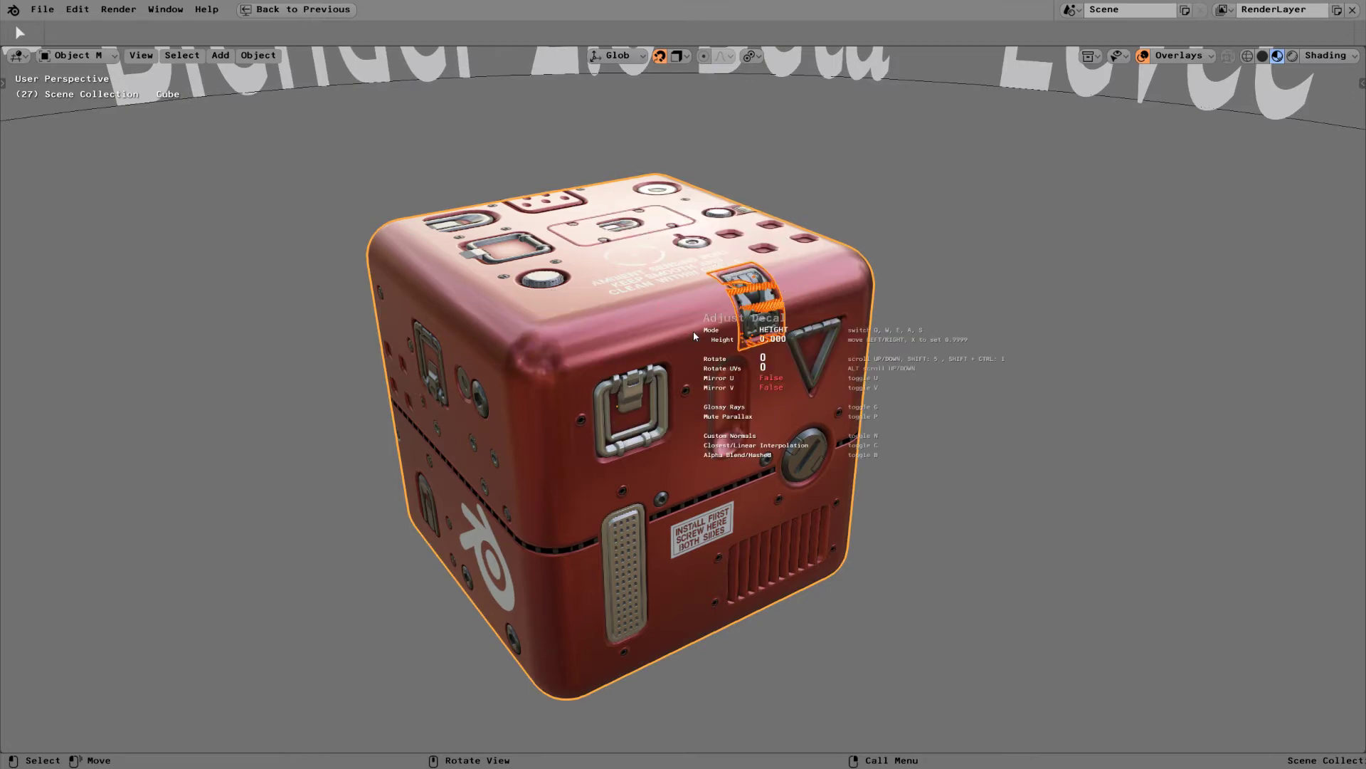
pyautogui.click(720, 330)
pyautogui.moveTo(884, 399); pyautogui.dragTo(807, 347, button='middle')
pyautogui.scroll(-3, 510, 407)
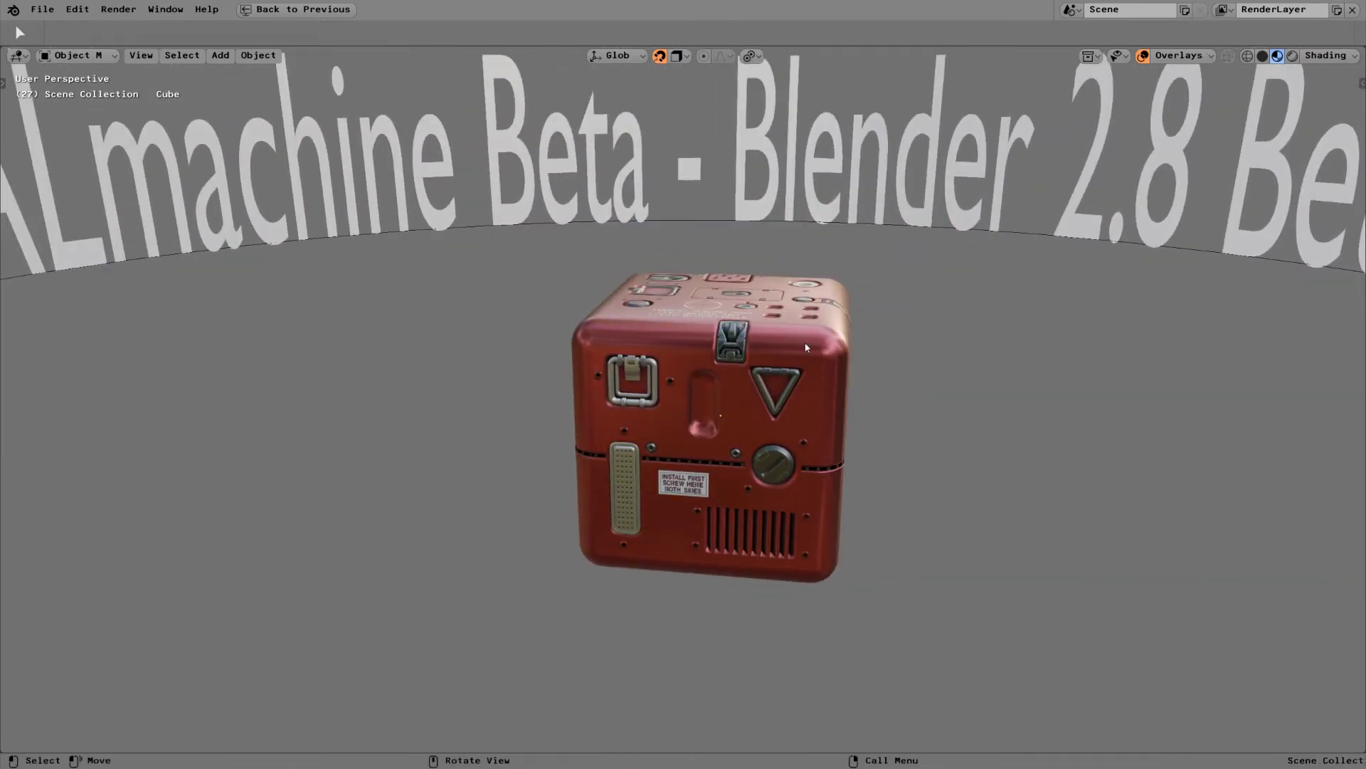
# Switch to the scene containing the body with a white upper and green lower half.
pyautogui.hotkey('ctrl', 's')
pyautogui.click(960, 335)
pyautogui.hotkey('ctrl', 's')
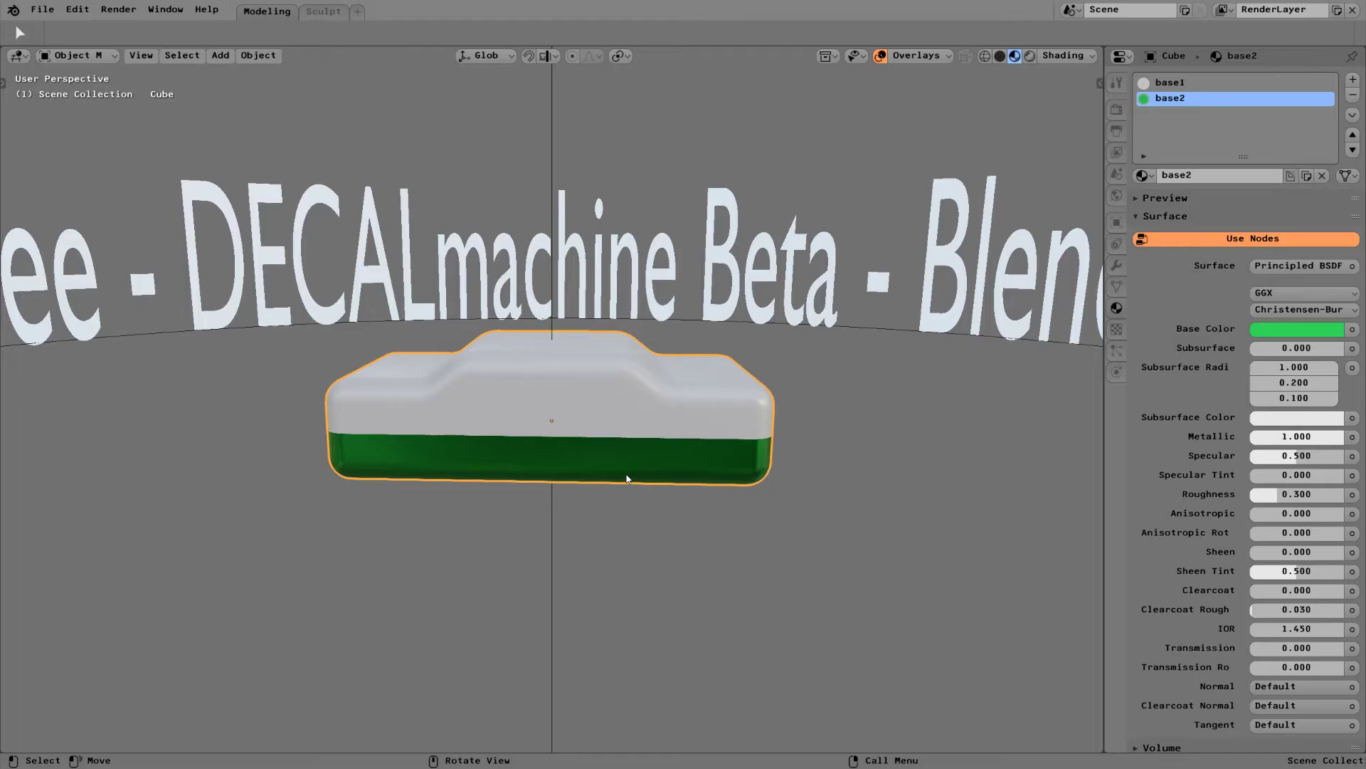
# Examine the body from above and below and compare its base1 and base2 material areas.
pyautogui.moveTo(627, 478); pyautogui.dragTo(620, 522, button='middle')
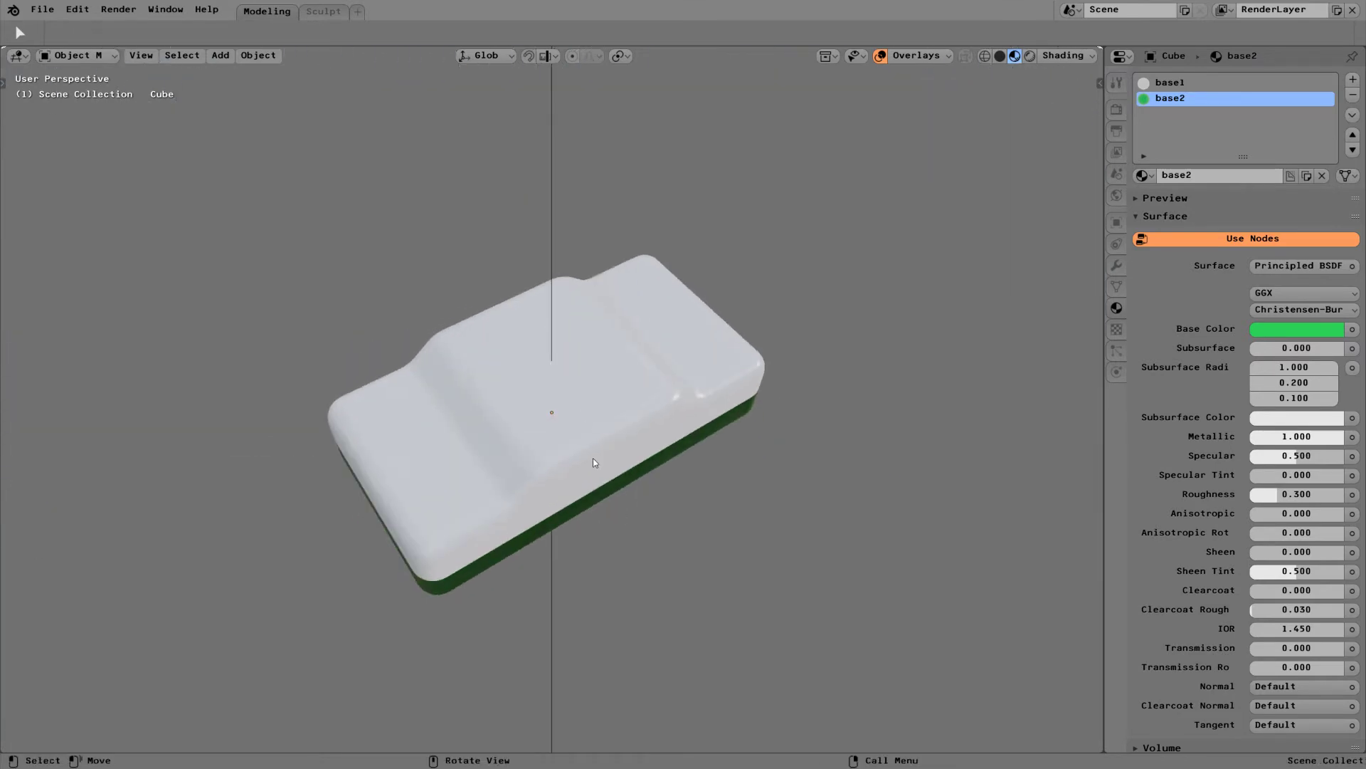
pyautogui.moveTo(595, 463)
pyautogui.mouseDown(button='middle')
pyautogui.moveTo(616, 420)
pyautogui.moveTo(572, 381)
pyautogui.moveTo(590, 454)
pyautogui.mouseUp(button='middle')
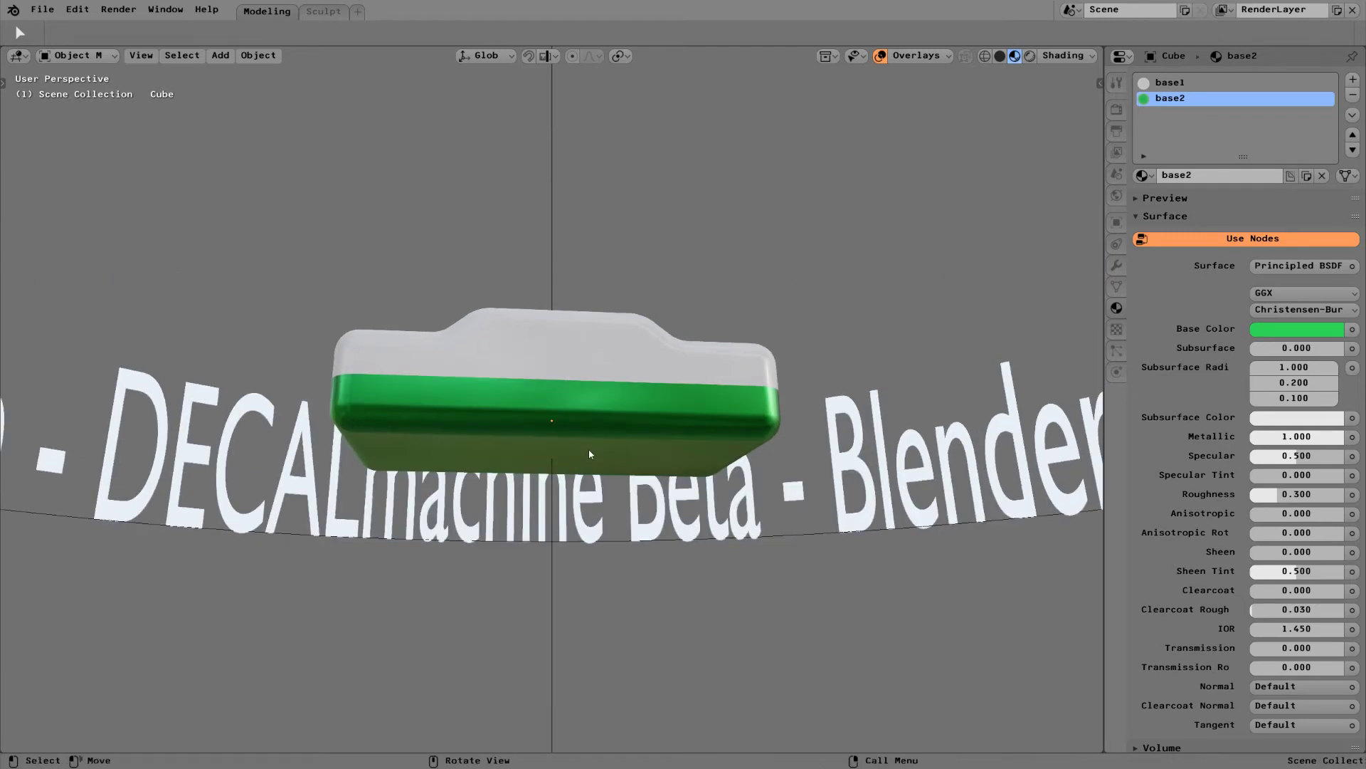
pyautogui.click(575, 380)
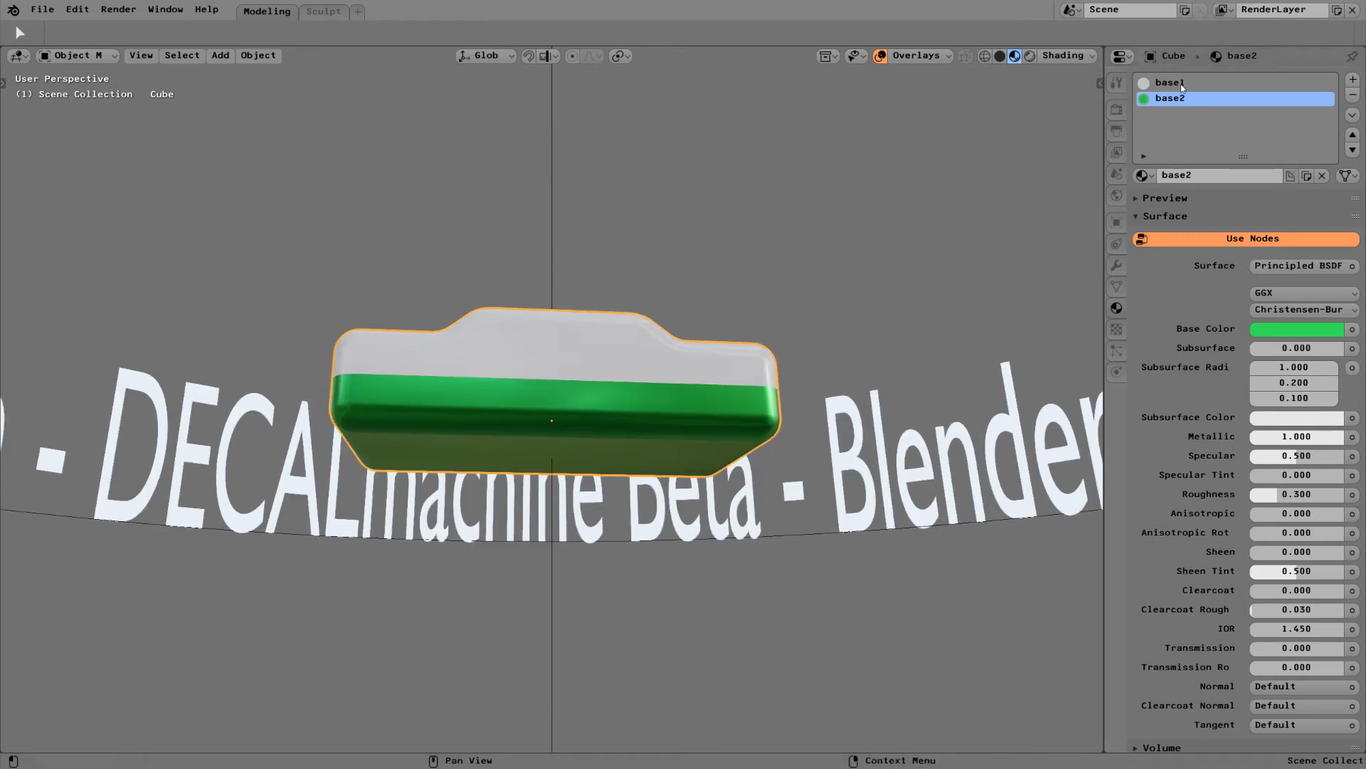
pyautogui.moveTo(569, 399); pyautogui.dragTo(520, 424, button='middle')
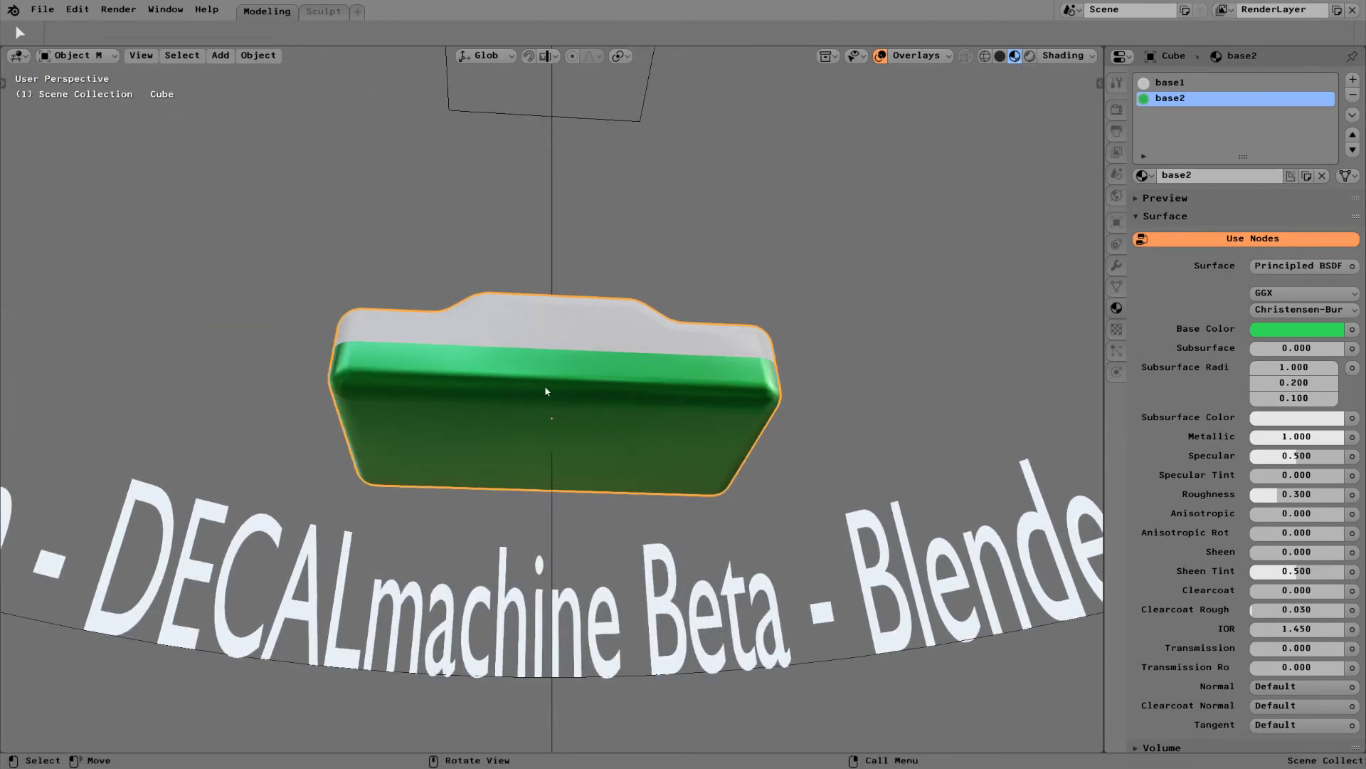
pyautogui.moveTo(546, 390); pyautogui.dragTo(622, 415, button='middle')
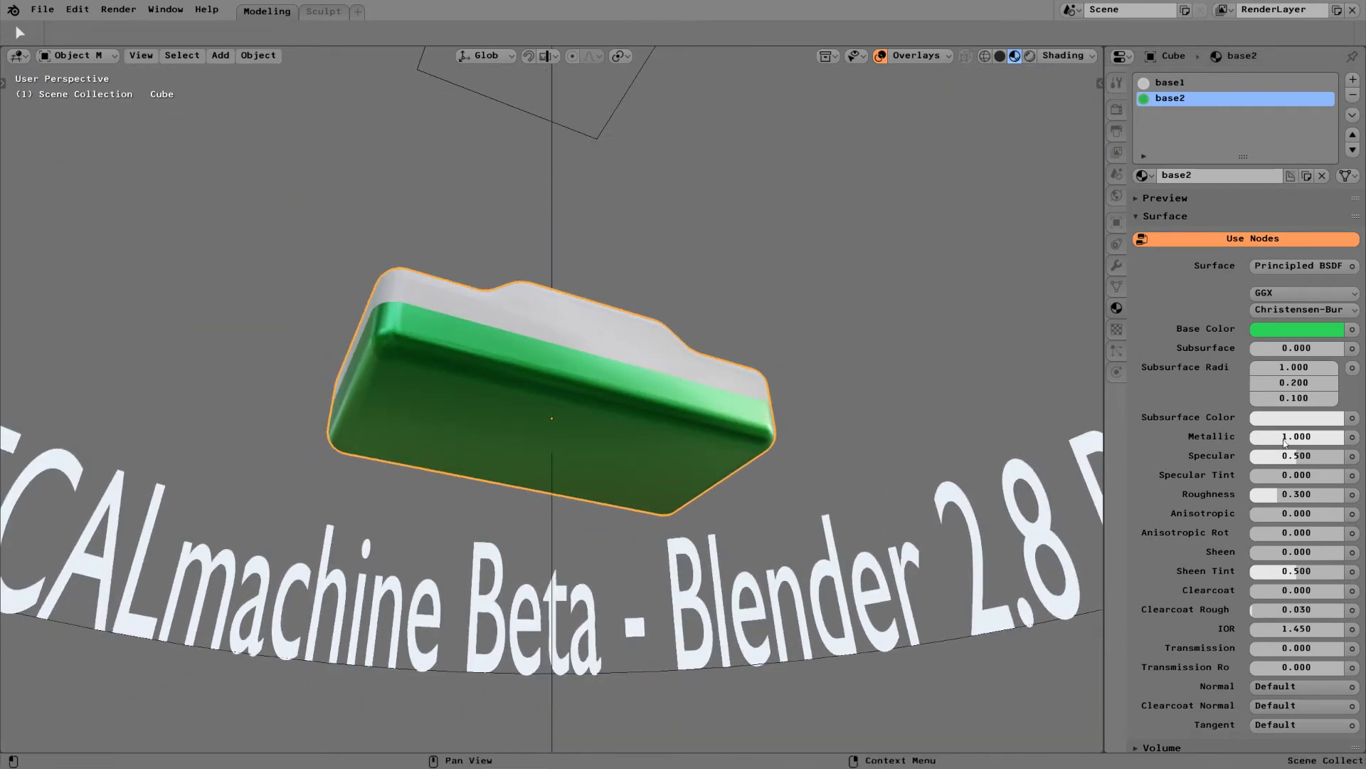
pyautogui.moveTo(593, 363); pyautogui.dragTo(617, 457, button='middle')
# Add a plane through the body and scale it up until it extends well past all sides.
pyautogui.click(616, 456)
pyautogui.hotkey('shift', 'a')
pyautogui.moveTo(582, 412)
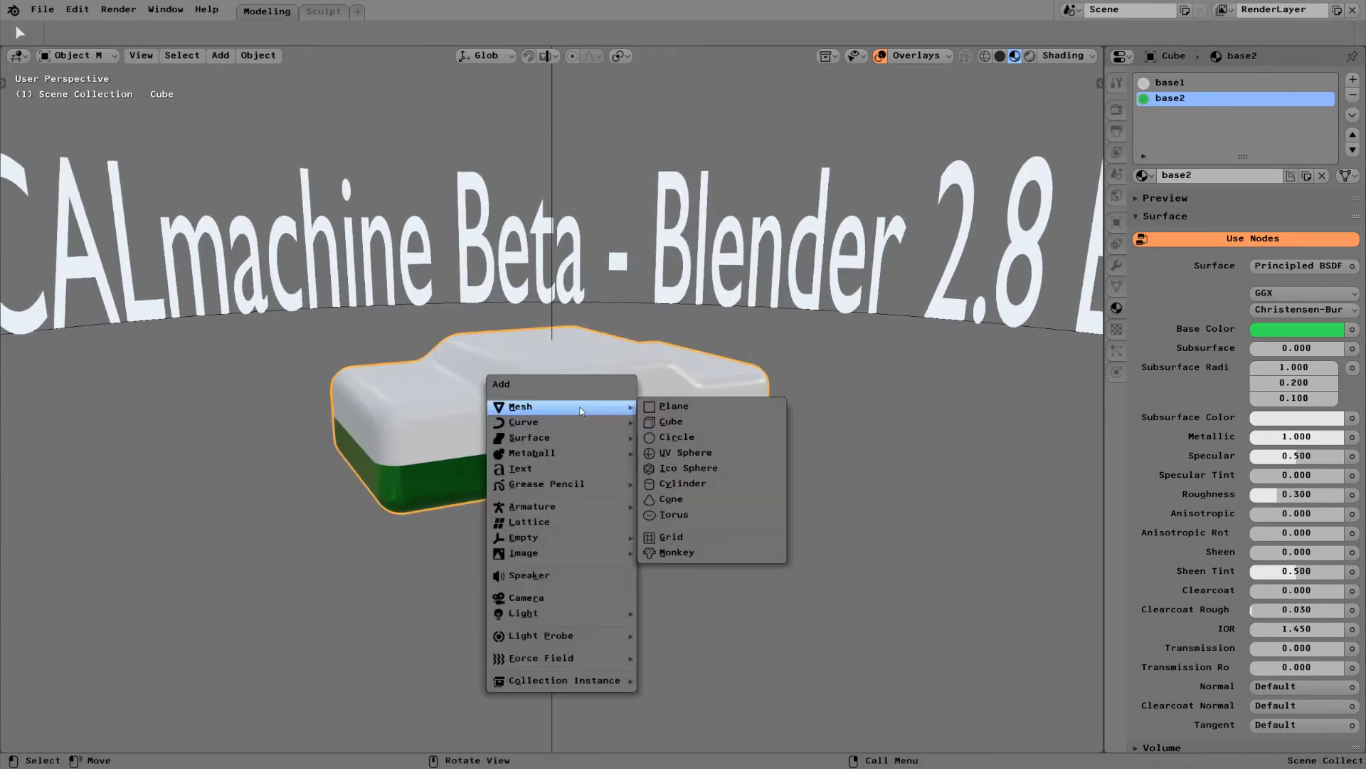
pyautogui.click(715, 408)
pyautogui.press('s')
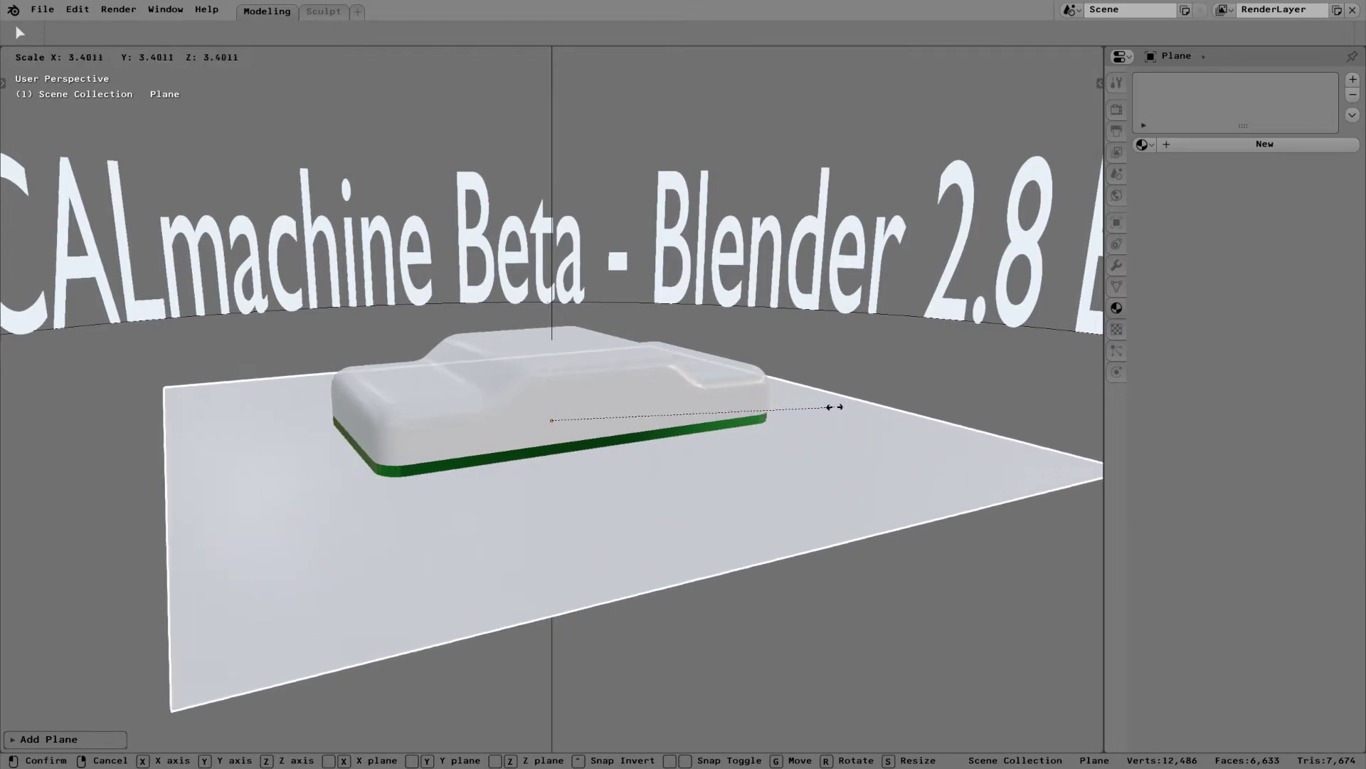
pyautogui.click(844, 477)
# Raise the plane along the Z axis to the boundary between the white and green materials.
pyautogui.press('g')
pyautogui.press('z')
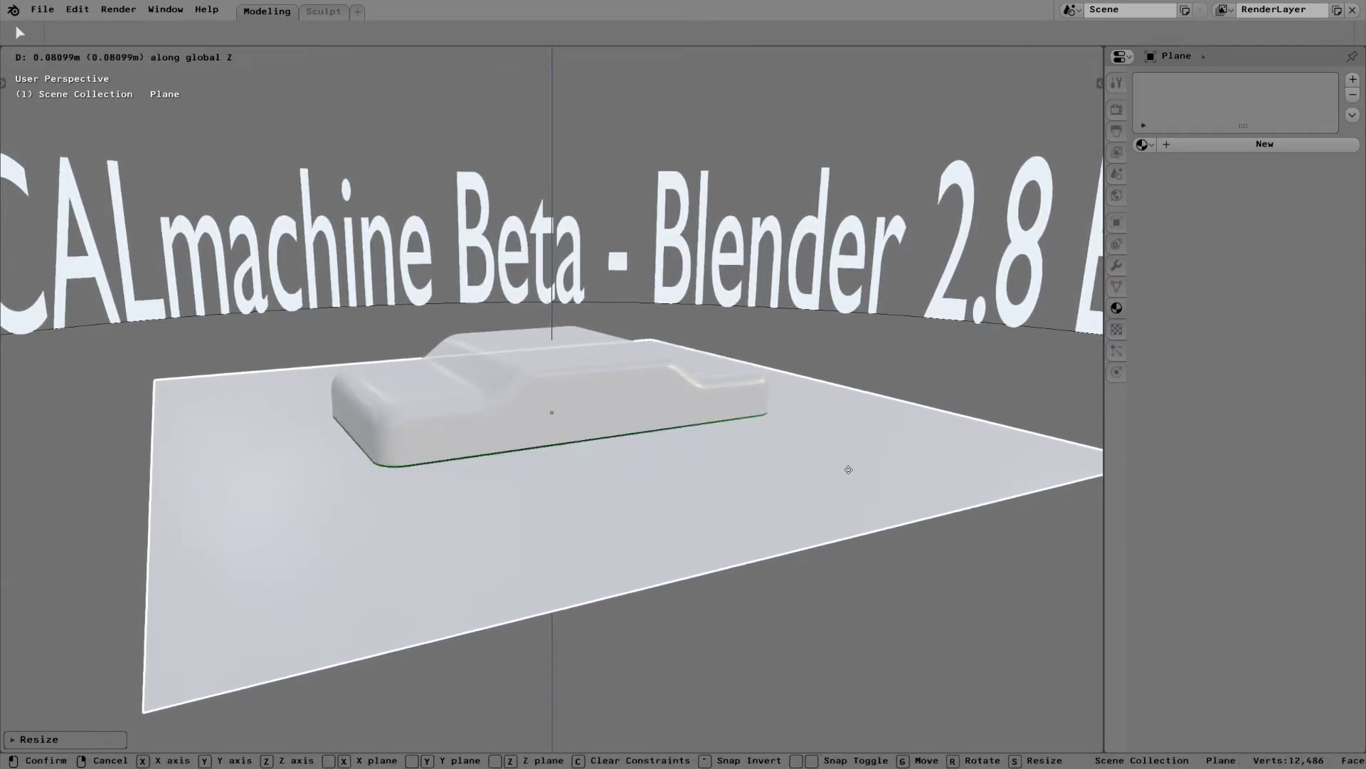
pyautogui.click(848, 473)
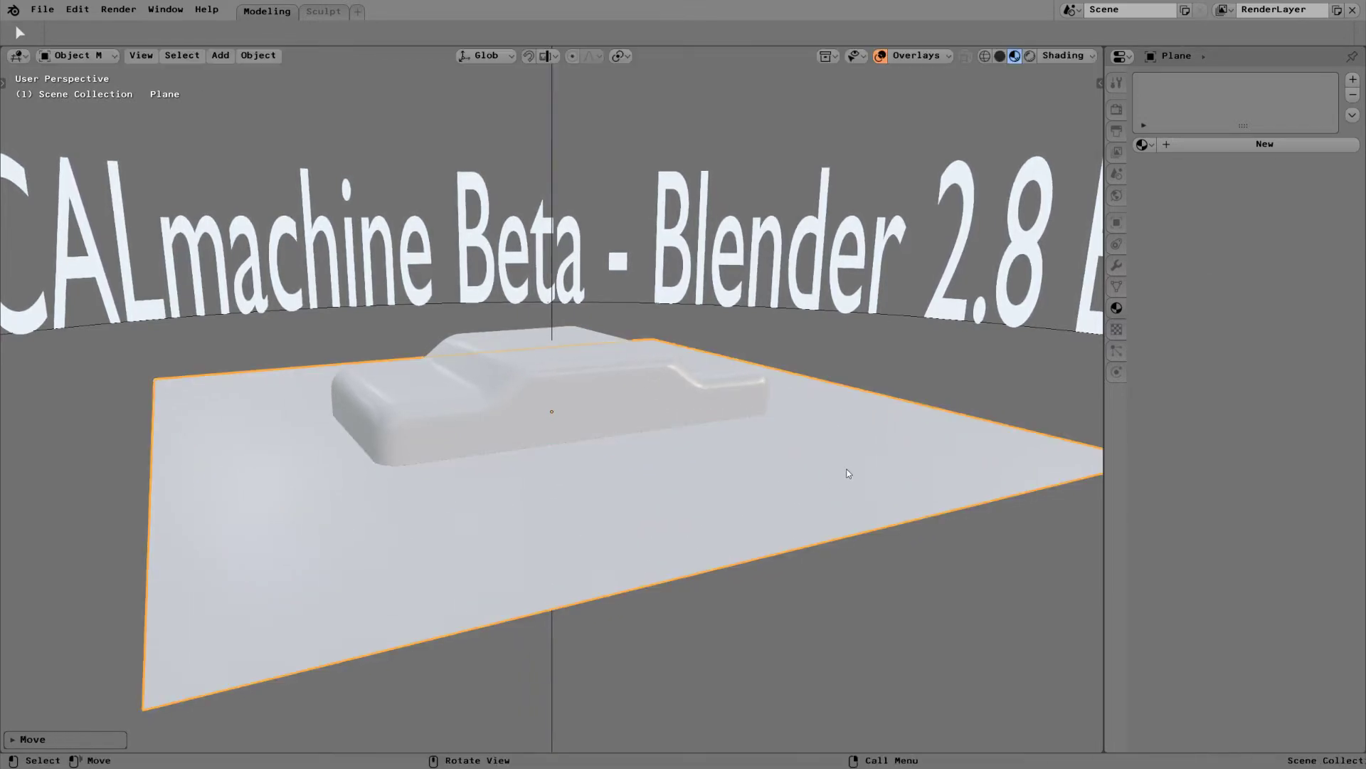
# Slice the body with the plane to create a panel decal along the white and green boundary.
pyautogui.keyDown('shift'); pyautogui.click(610, 382); pyautogui.keyUp('shift')
pyautogui.moveTo(634, 545); pyautogui.dragTo(647, 403, button='middle')
pyautogui.press('d')
pyautogui.click(751, 402)
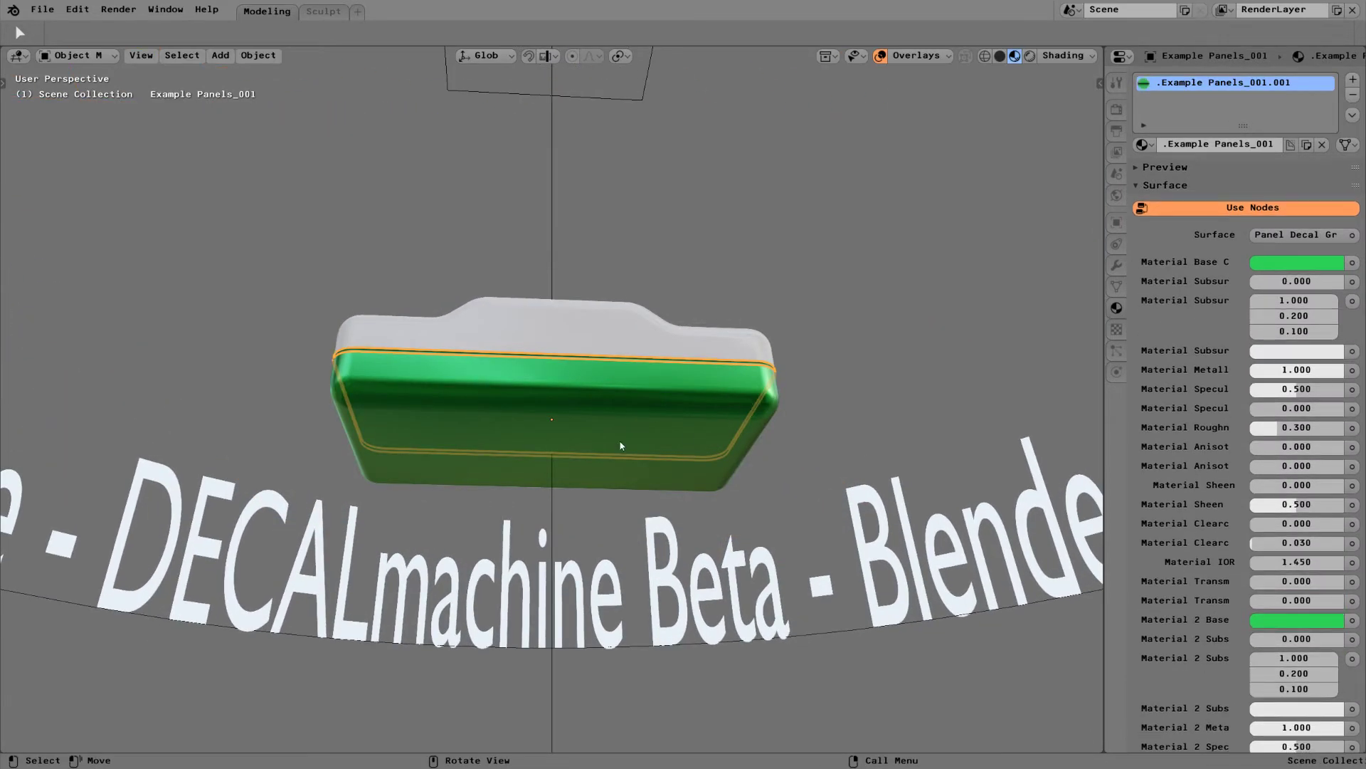
# Examine the new panel decal along the sides and rounded corners of the body.
pyautogui.moveTo(657, 480); pyautogui.dragTo(570, 402, button='middle')
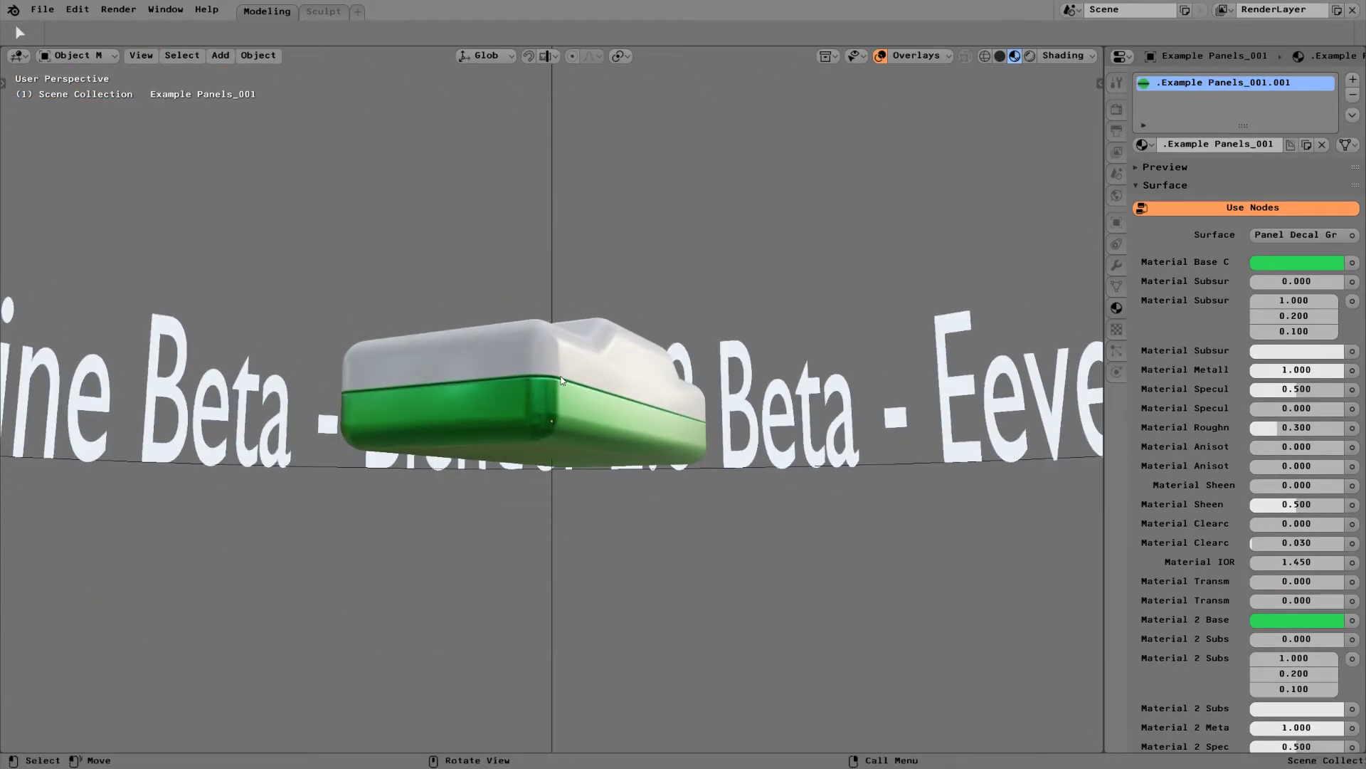
pyautogui.click(561, 381)
pyautogui.scroll(2, 695, 442)
pyautogui.moveTo(693, 380); pyautogui.dragTo(647, 436, button='middle')
pyautogui.scroll(2, 597, 462)
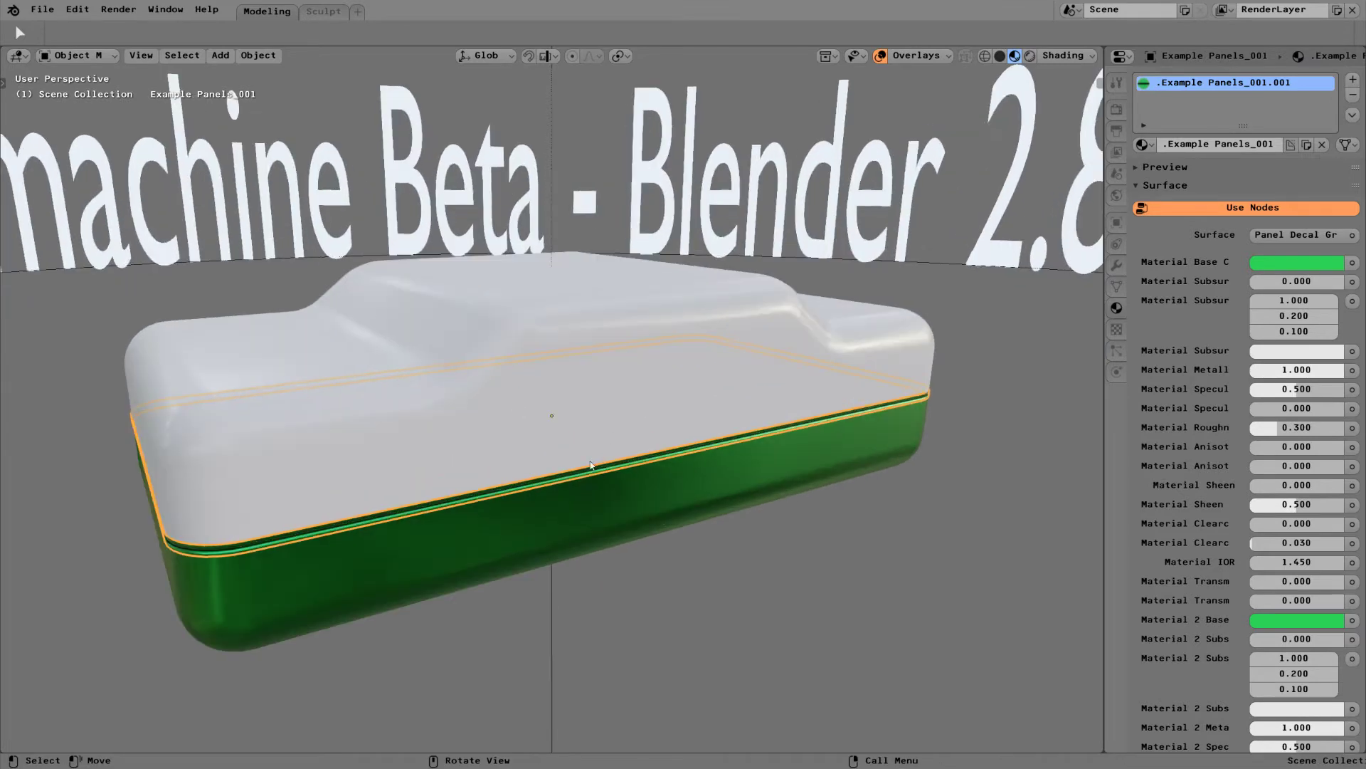
pyautogui.moveTo(841, 521); pyautogui.dragTo(801, 394, button='middle')
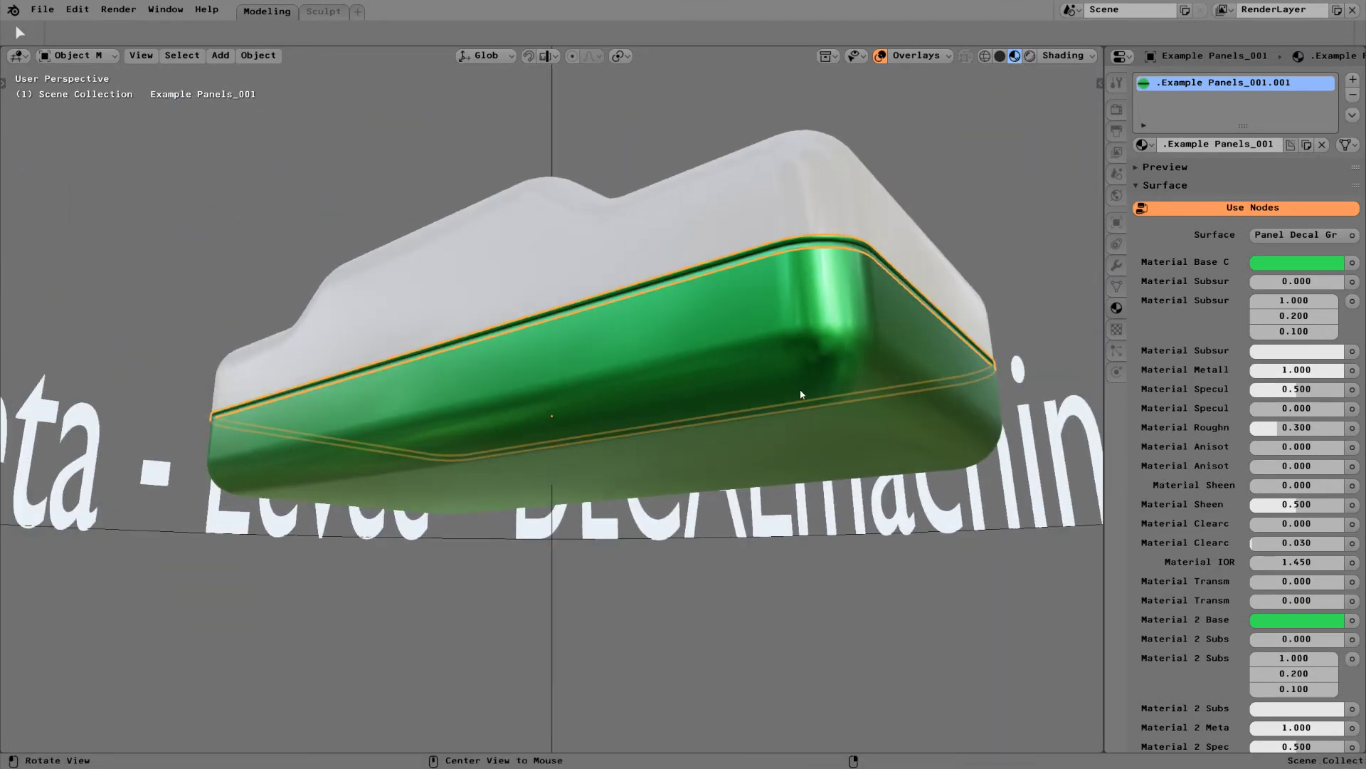
pyautogui.moveTo(817, 283); pyautogui.dragTo(744, 287, button='middle')
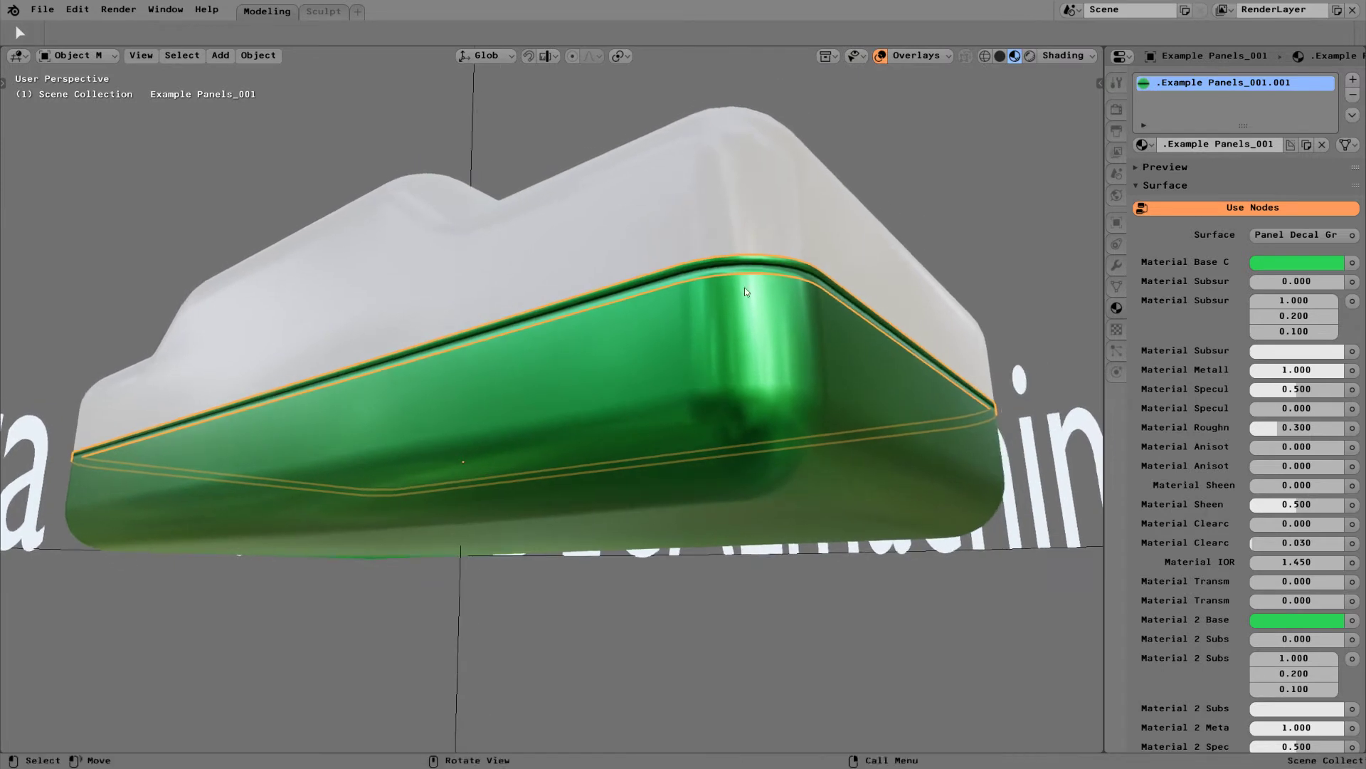
# Adjust the panel decal and change its panel type to Example Panels_005.
pyautogui.press('d')
pyautogui.press('a')
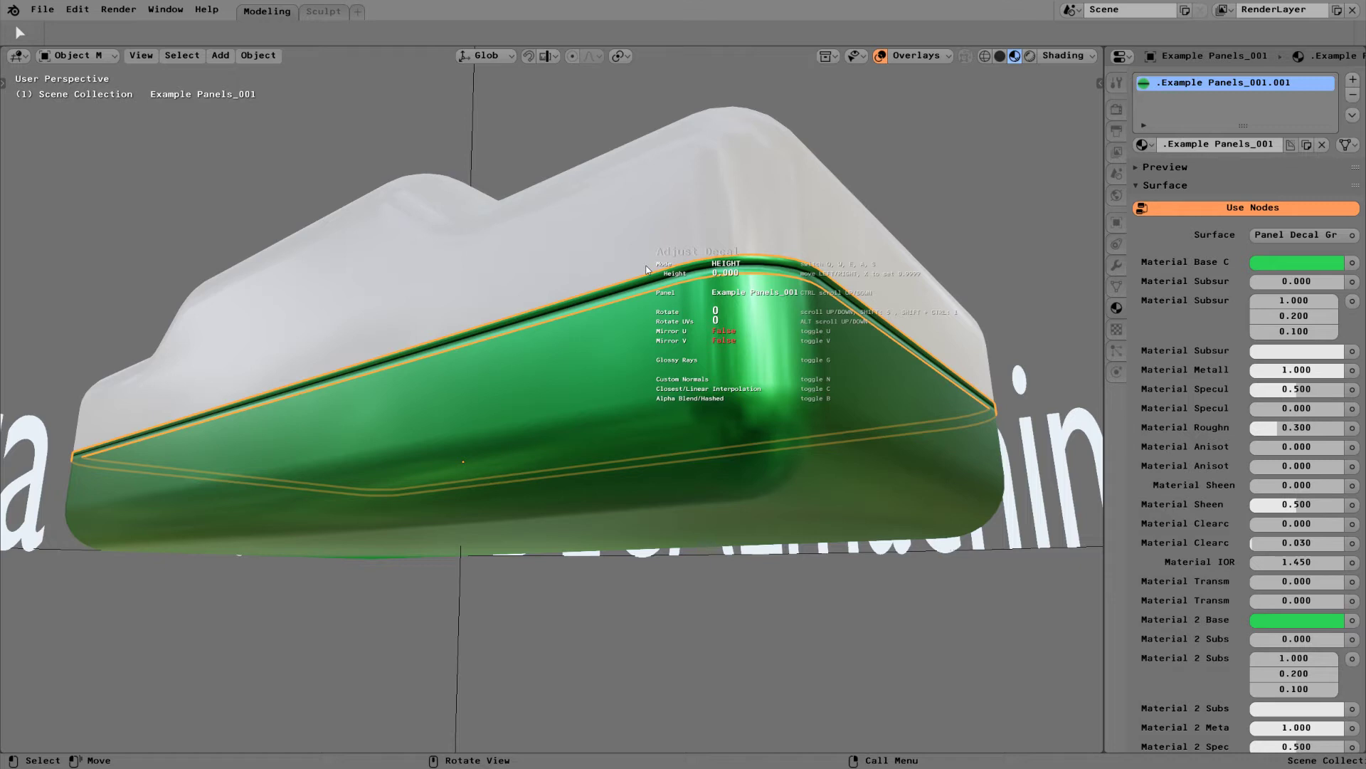
pyautogui.moveTo(648, 263)
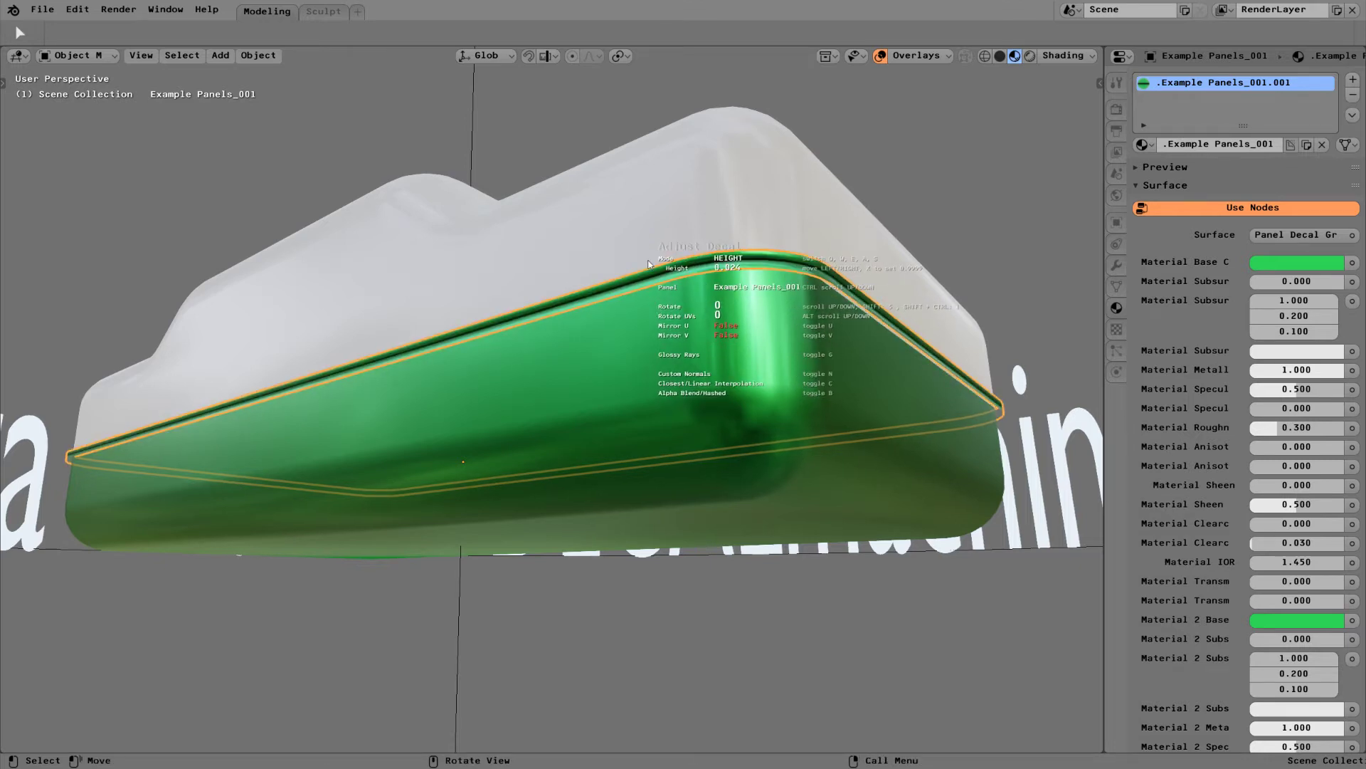
pyautogui.moveTo(540, 273)
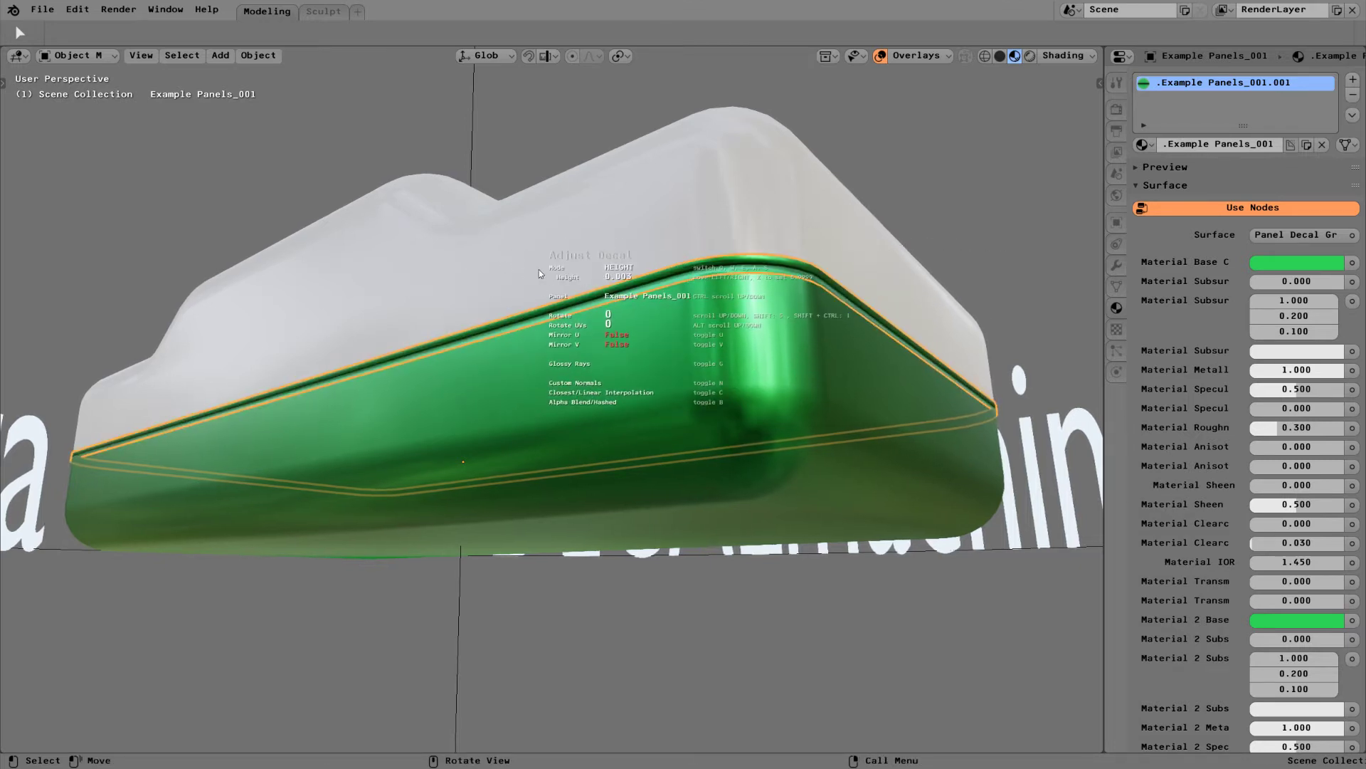
pyautogui.keyDown('ctrl'); pyautogui.scroll(-3, 540, 273); pyautogui.keyUp('ctrl')
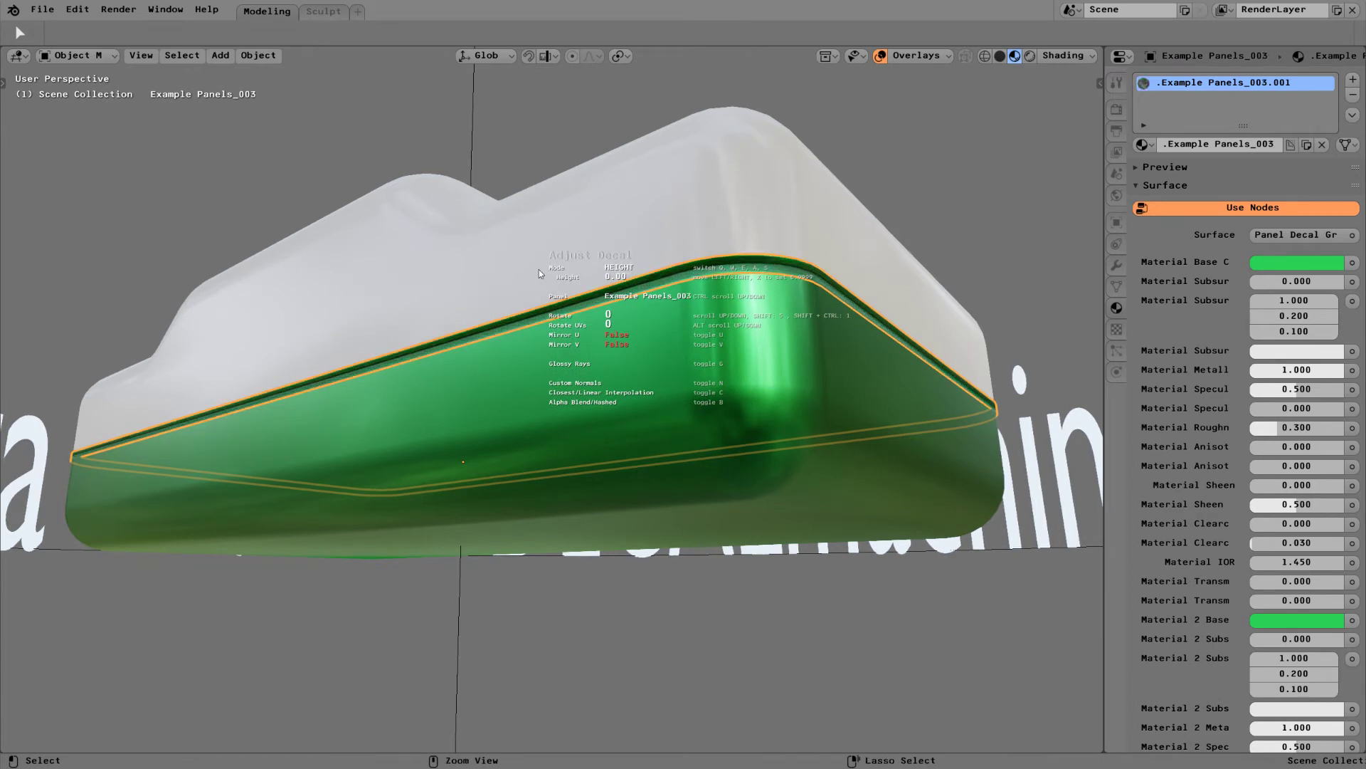
pyautogui.keyDown('ctrl'); pyautogui.scroll(-1, 539, 269); pyautogui.keyUp('ctrl')
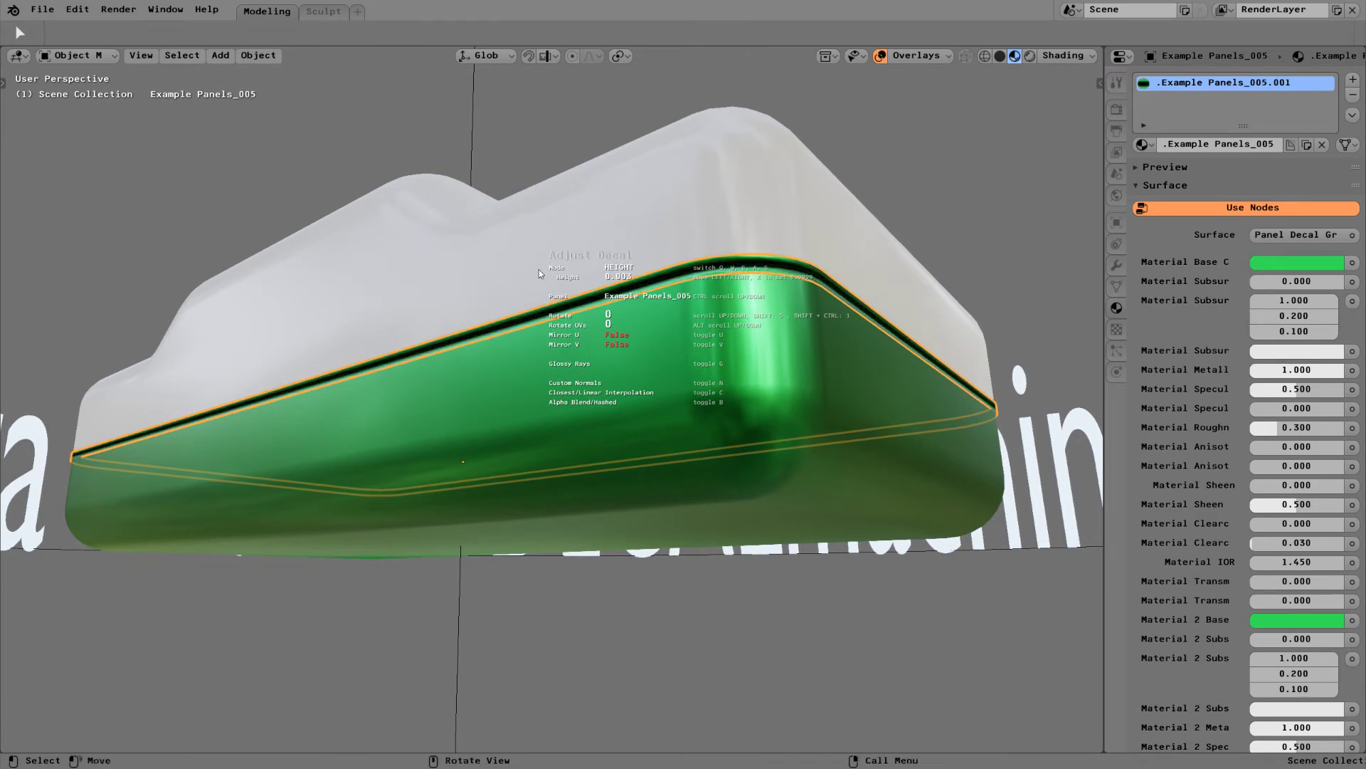
pyautogui.click(539, 273)
# Increase the panel decal's width in two adjustments.
pyautogui.moveTo(778, 368); pyautogui.dragTo(784, 387, button='middle')
pyautogui.press('d')
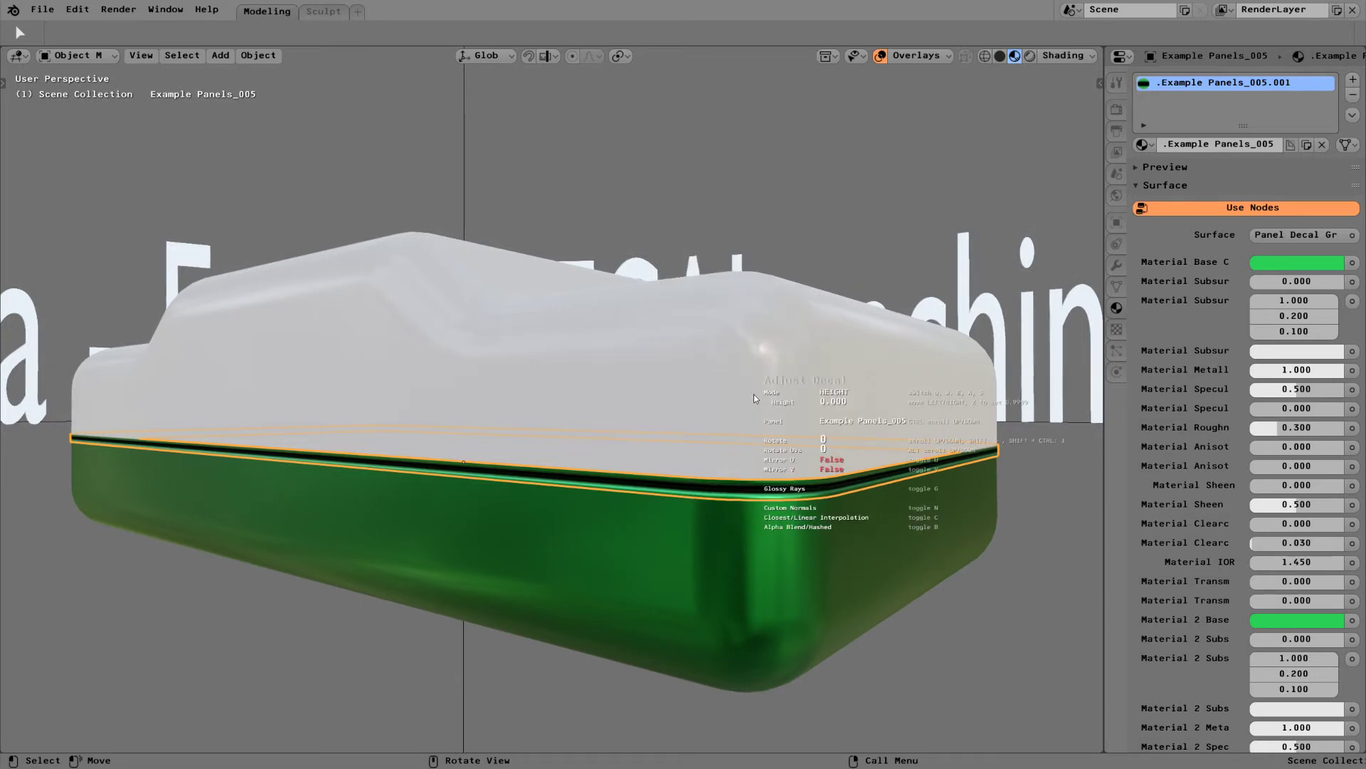
pyautogui.press('w')
pyautogui.click(998, 336)
pyautogui.press('d')
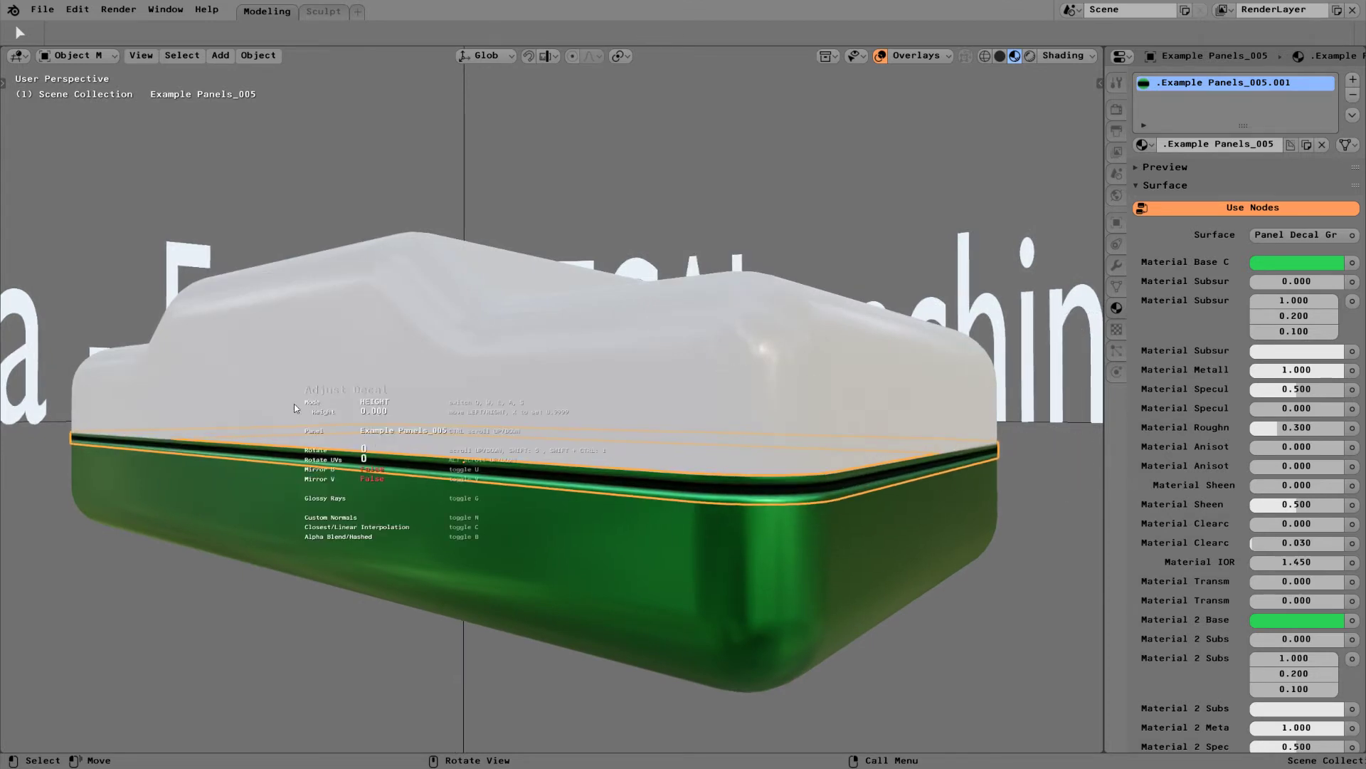
pyautogui.press('w')
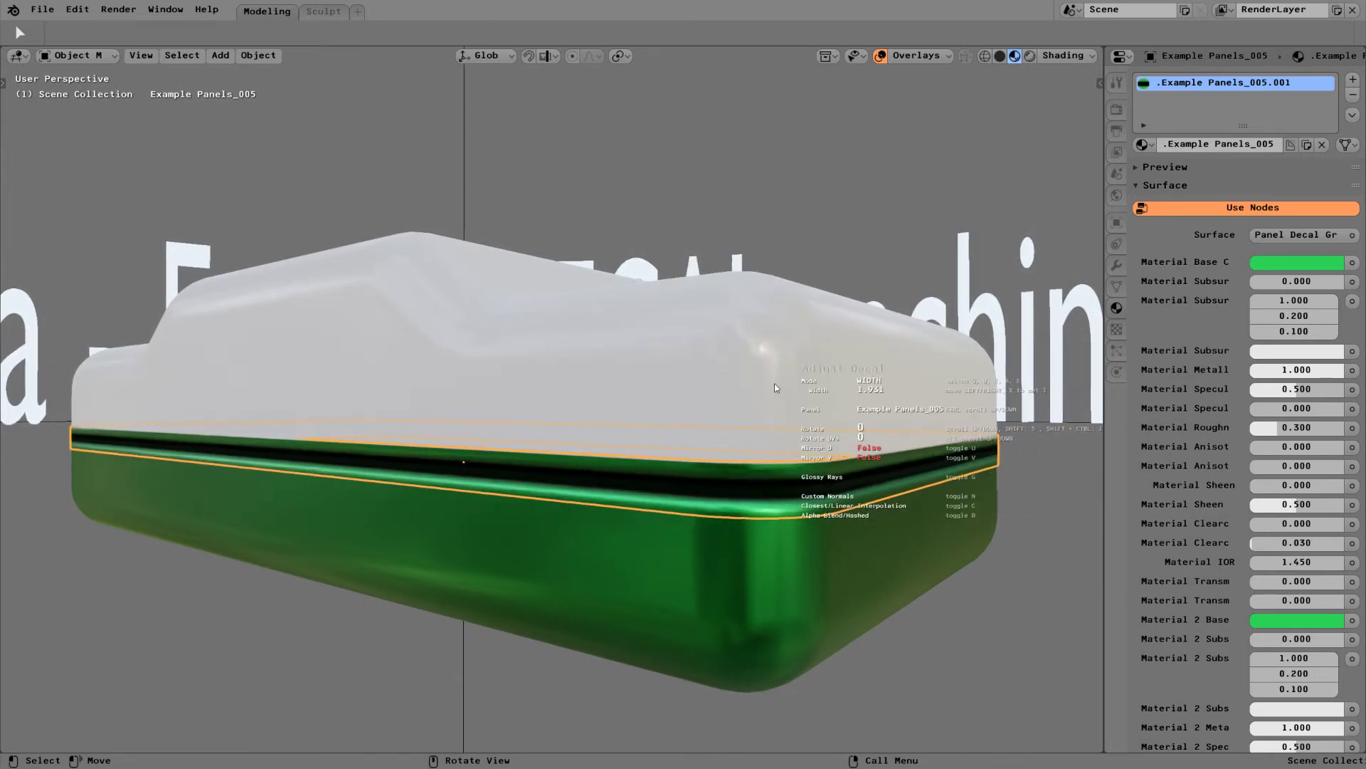
pyautogui.click(772, 384)
# Match the panel decal's first material to base1, the body's white material.
pyautogui.moveTo(629, 405); pyautogui.dragTo(665, 334, button='middle')
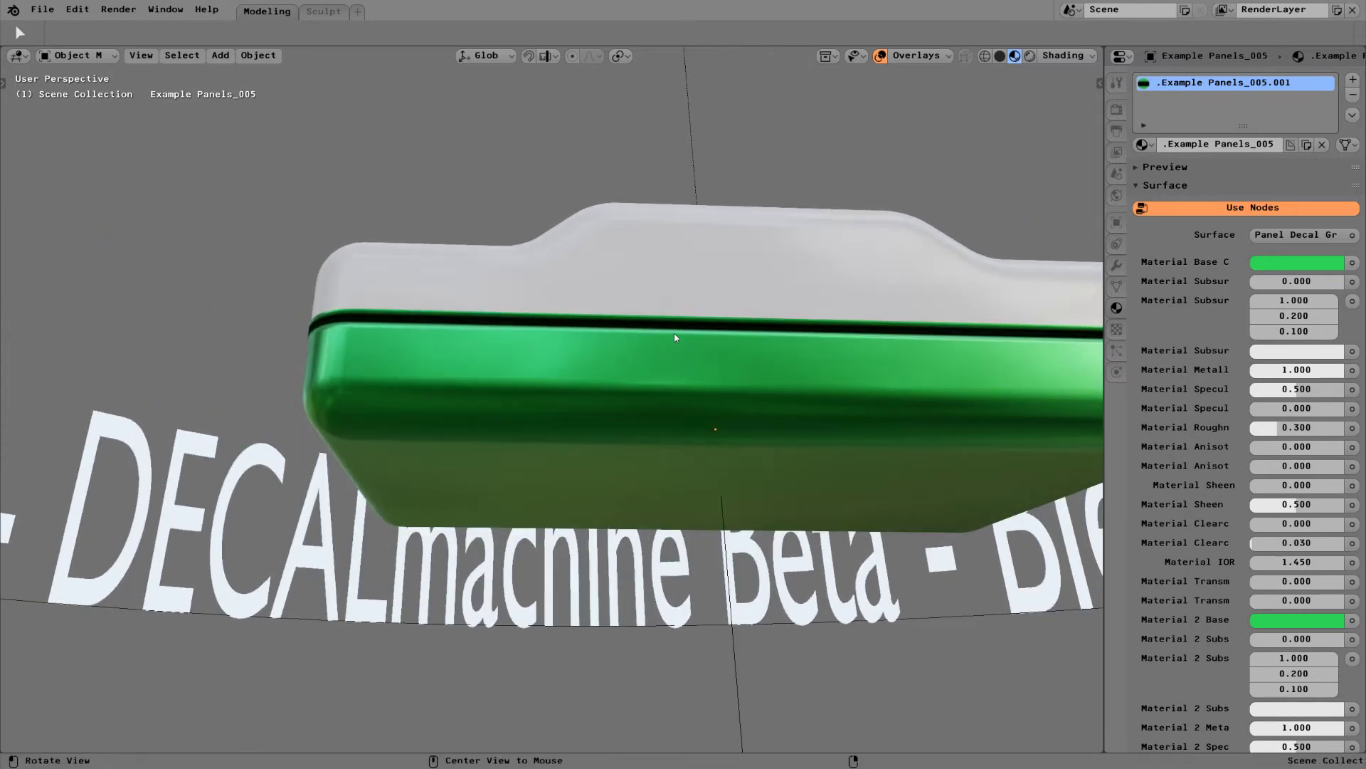
pyautogui.click(653, 331)
pyautogui.moveTo(777, 437); pyautogui.dragTo(786, 378, button='middle')
pyautogui.moveTo(635, 395); pyautogui.dragTo(676, 392, button='middle')
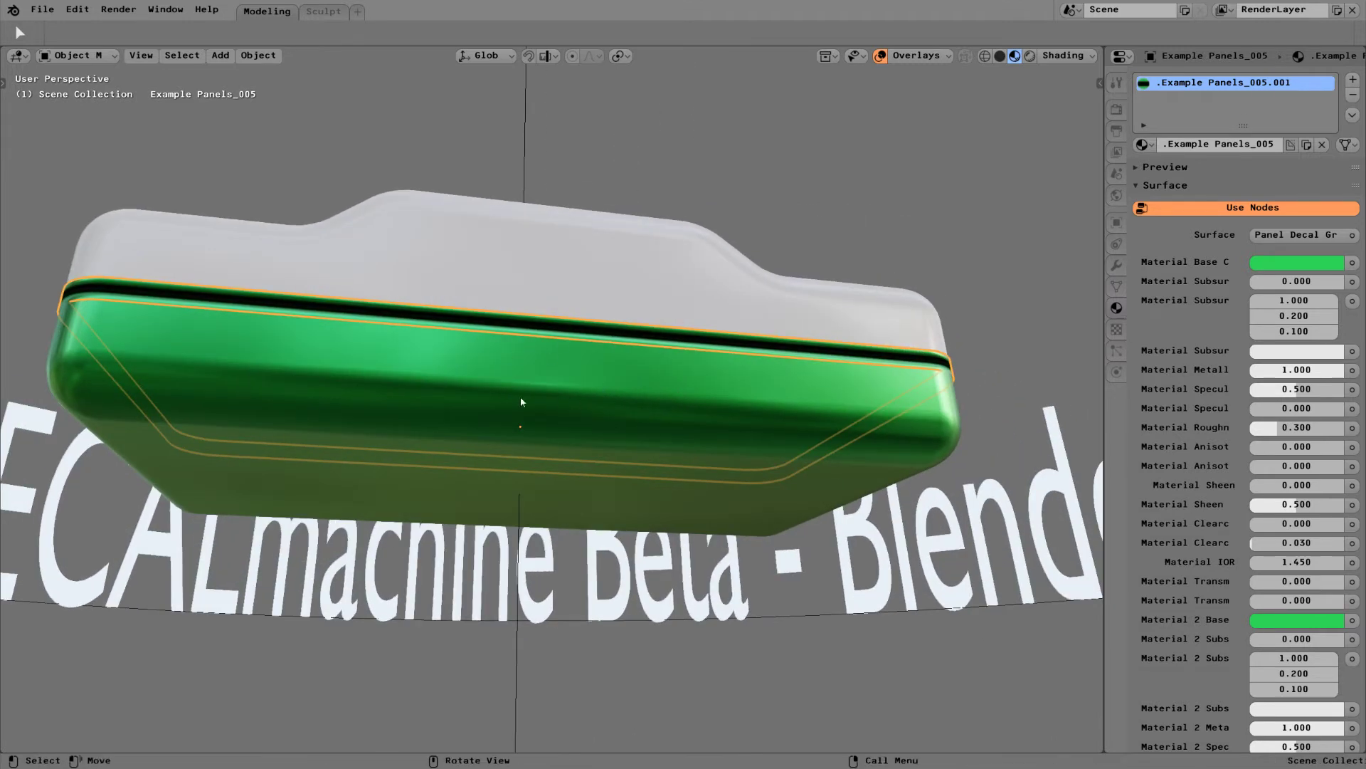
pyautogui.moveTo(565, 386)
pyautogui.mouseDown(button='middle')
pyautogui.moveTo(587, 399)
pyautogui.moveTo(550, 368)
pyautogui.mouseUp(button='middle')
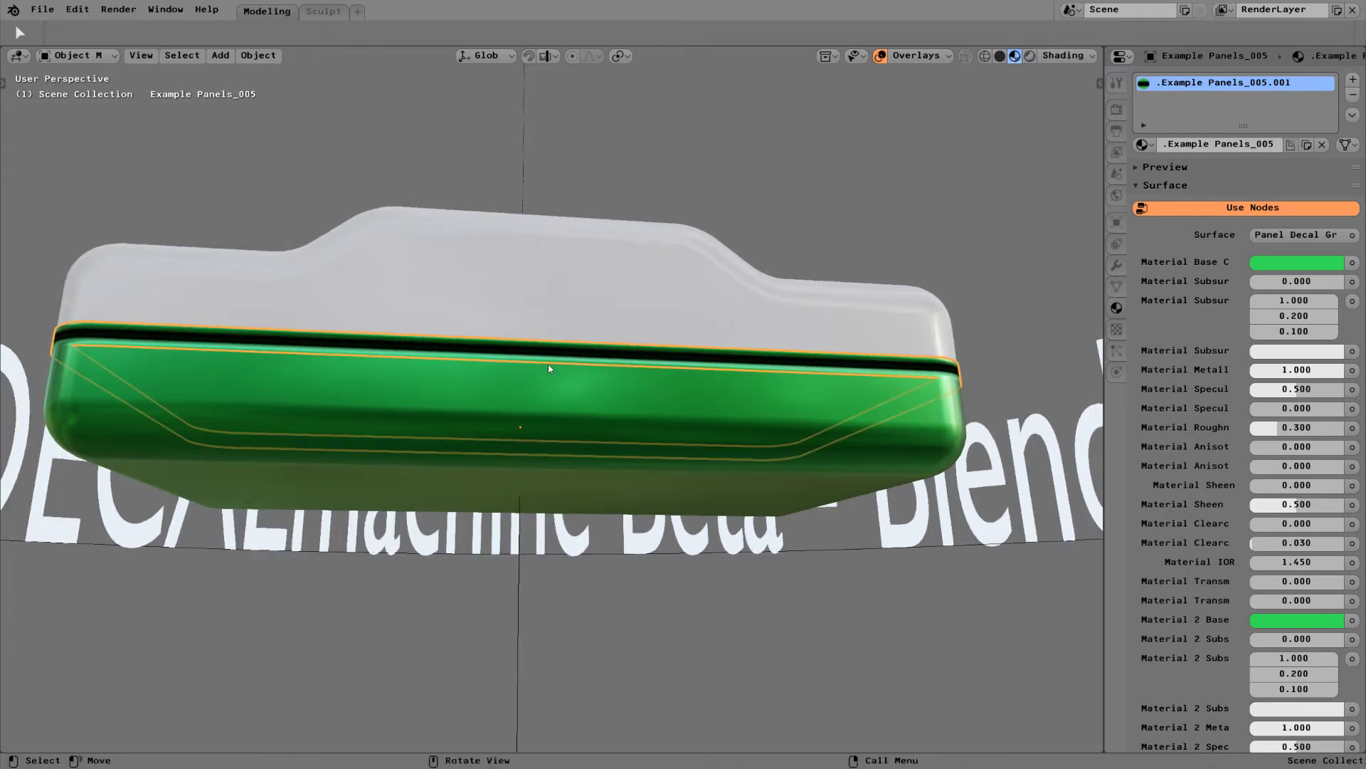
pyautogui.press('d')
pyautogui.press('m')
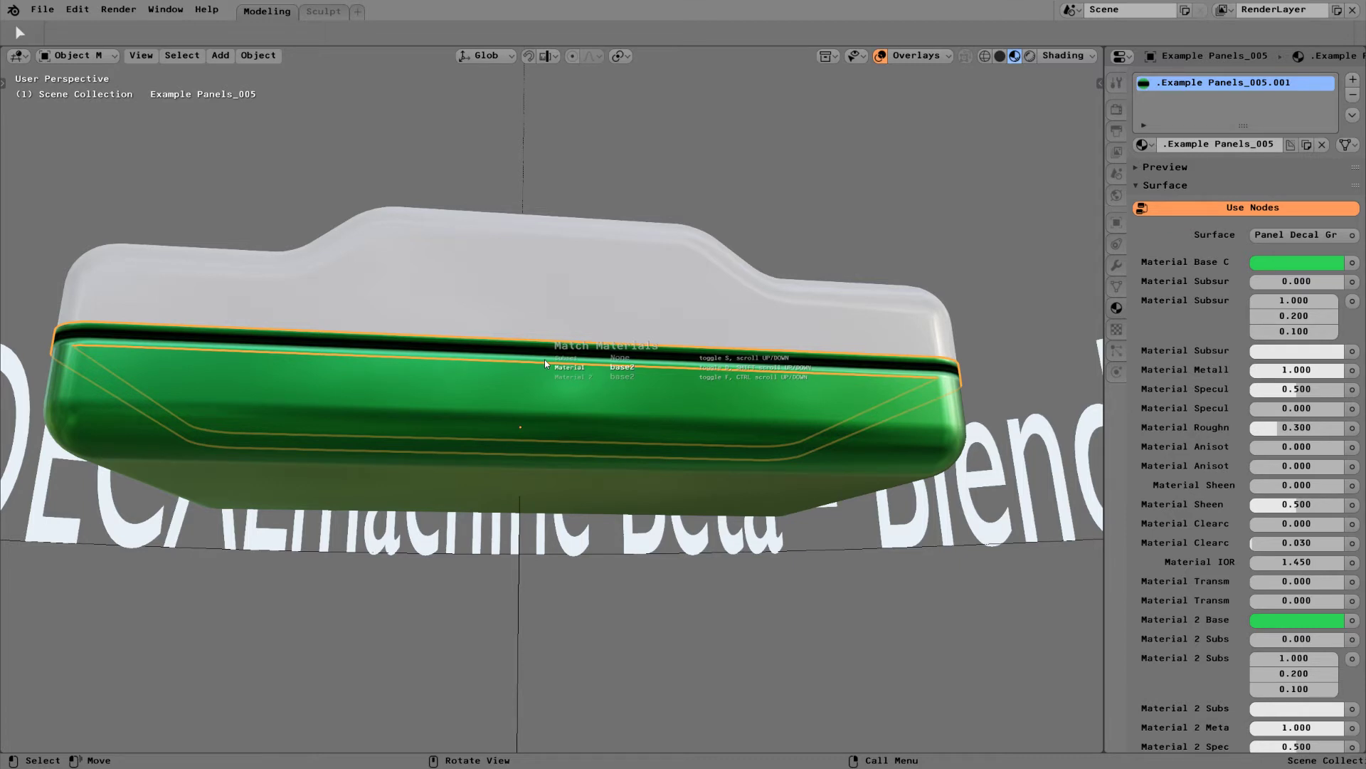
pyautogui.keyDown('shift'); pyautogui.scroll(1, 544, 360); pyautogui.keyUp('shift')
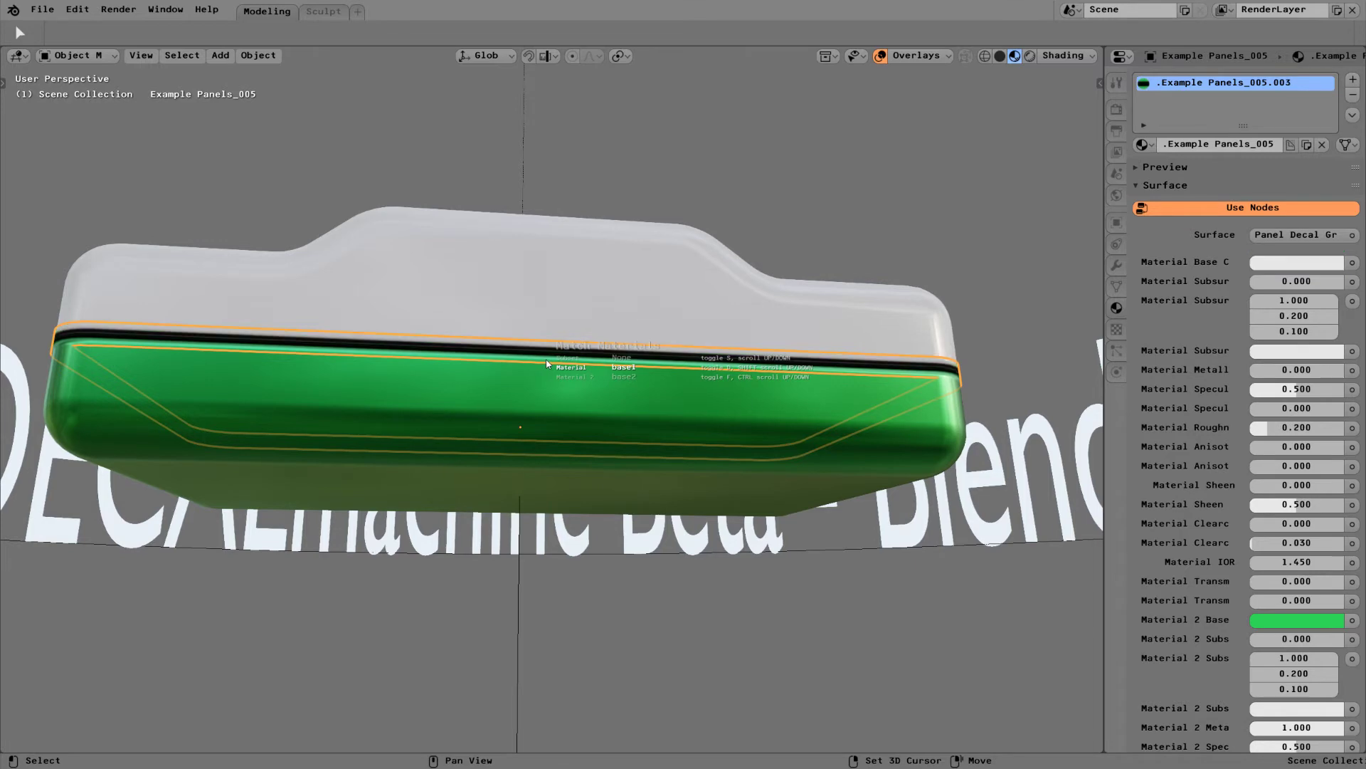
pyautogui.click(547, 363)
# Insert decal 020 from the Examples library on the body's green underside and scale it up to cover most of the face.
pyautogui.moveTo(616, 412); pyautogui.dragTo(477, 338, button='middle')
pyautogui.press('d')
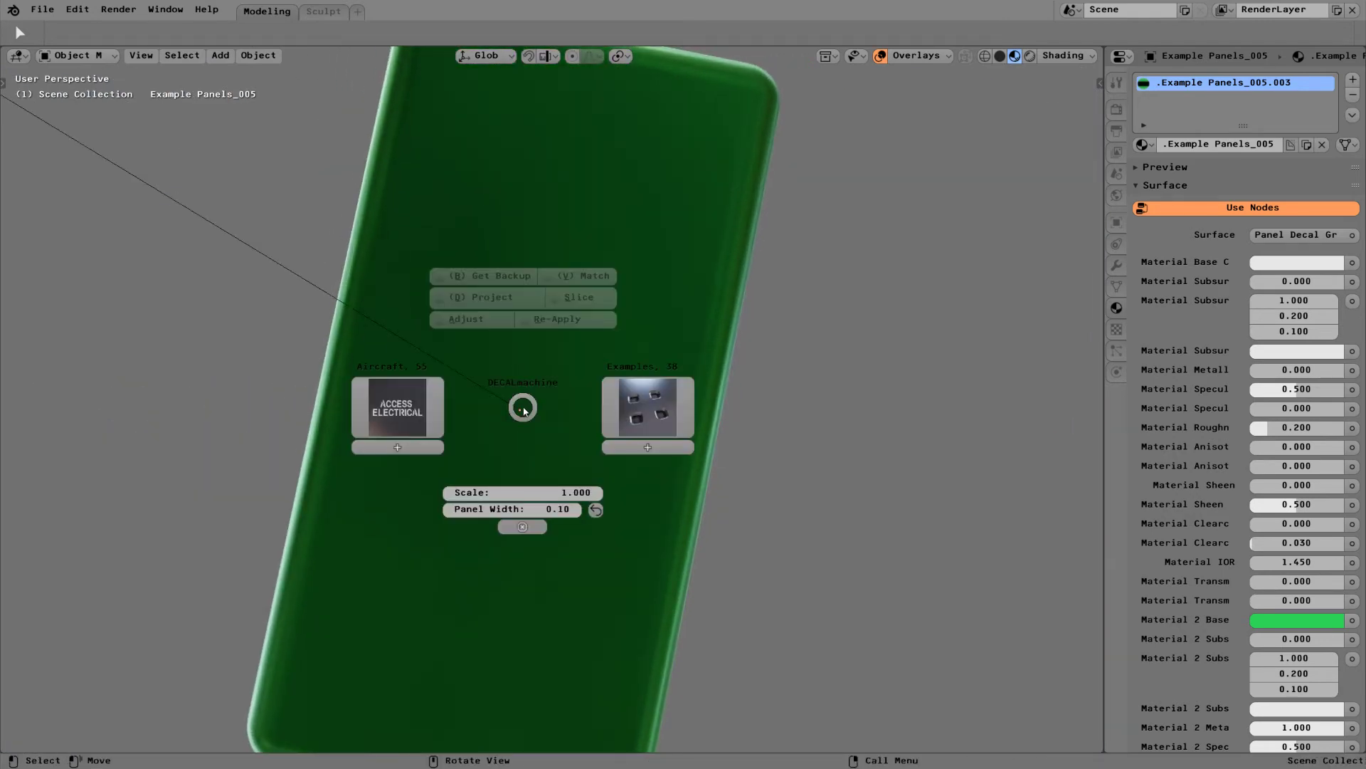
pyautogui.click(661, 416)
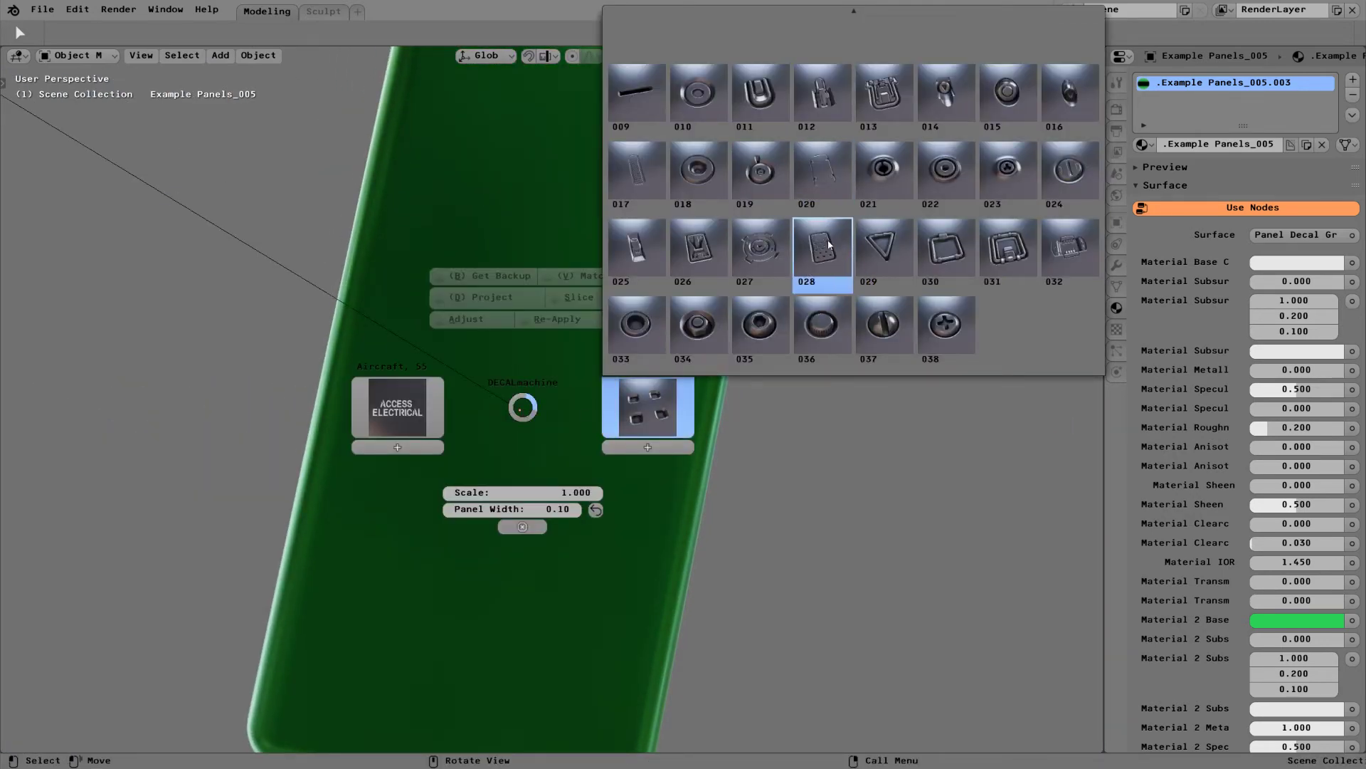
pyautogui.click(822, 171)
pyautogui.press('s')
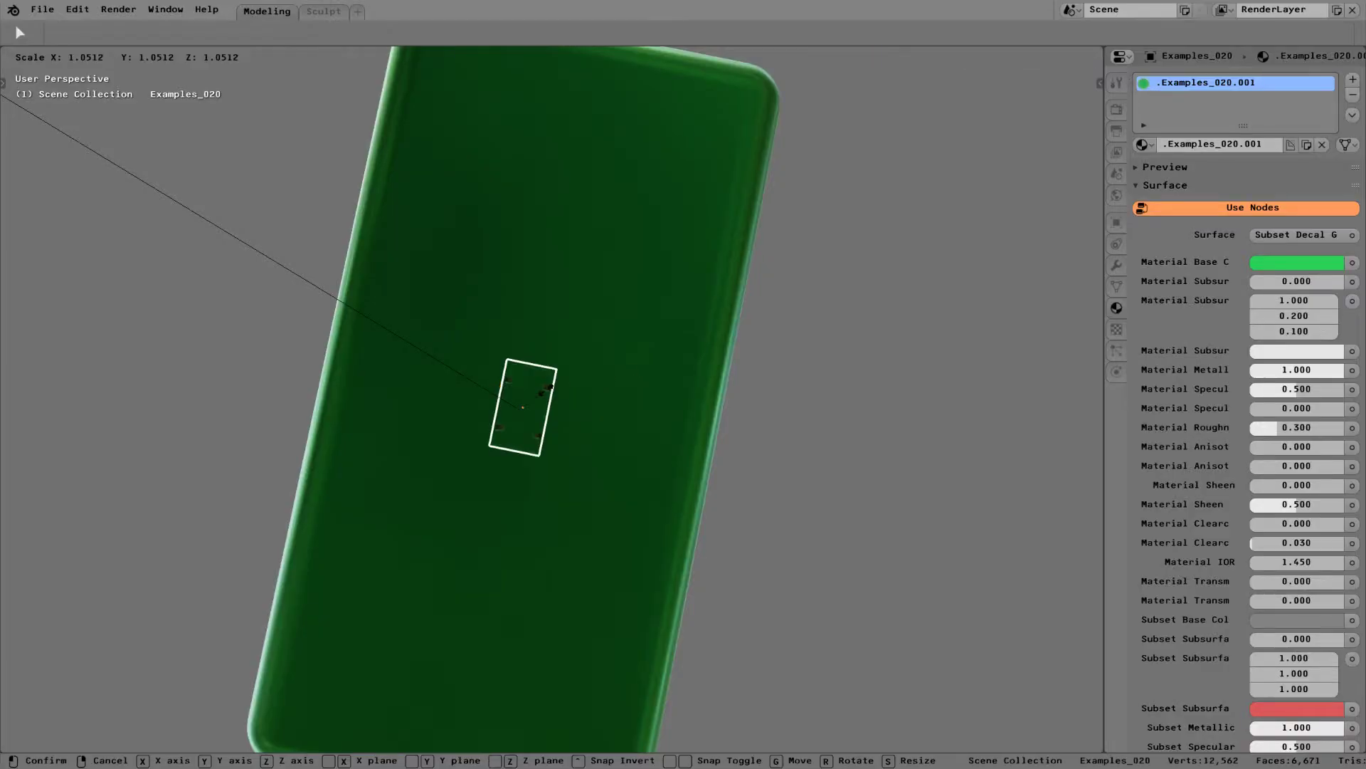
pyautogui.click(687, 361)
pyautogui.moveTo(561, 336); pyautogui.dragTo(539, 403, button='middle')
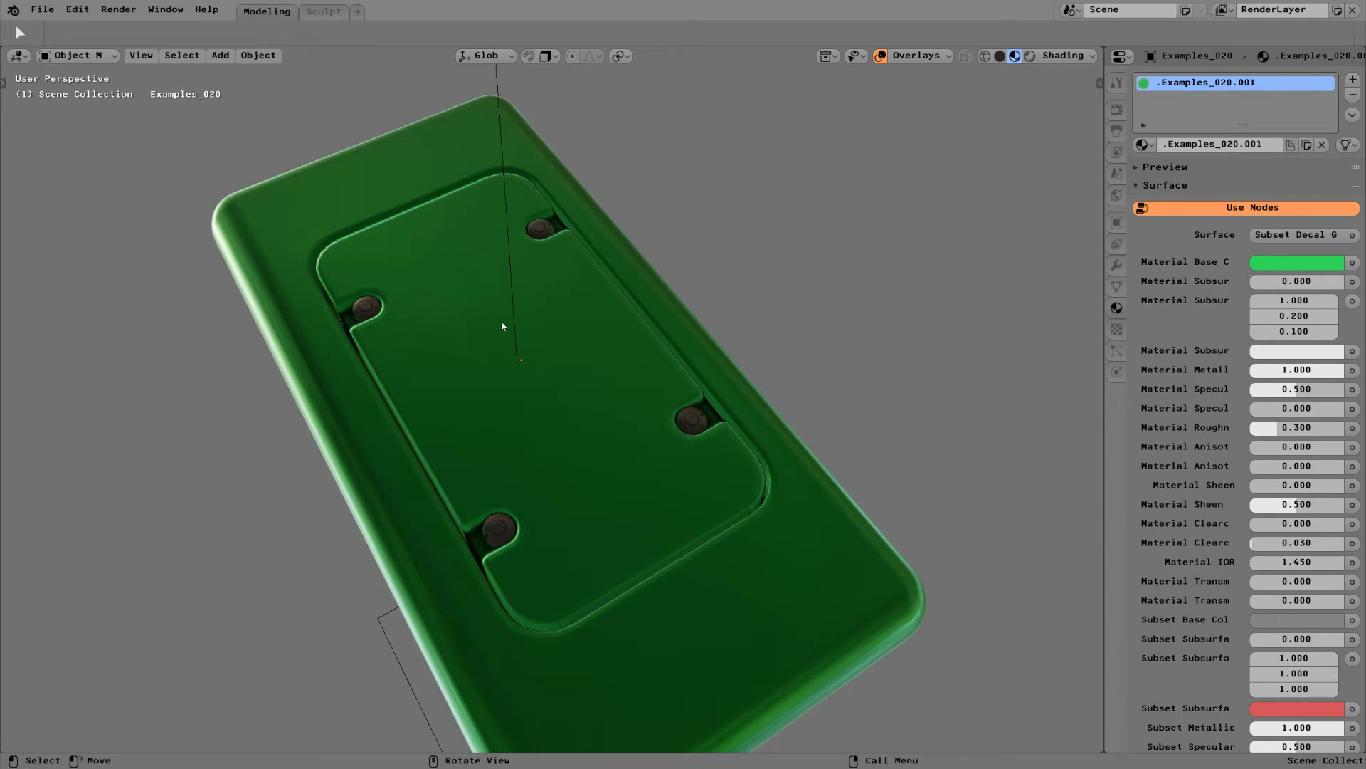
pyautogui.moveTo(504, 314); pyautogui.dragTo(510, 412, button='middle')
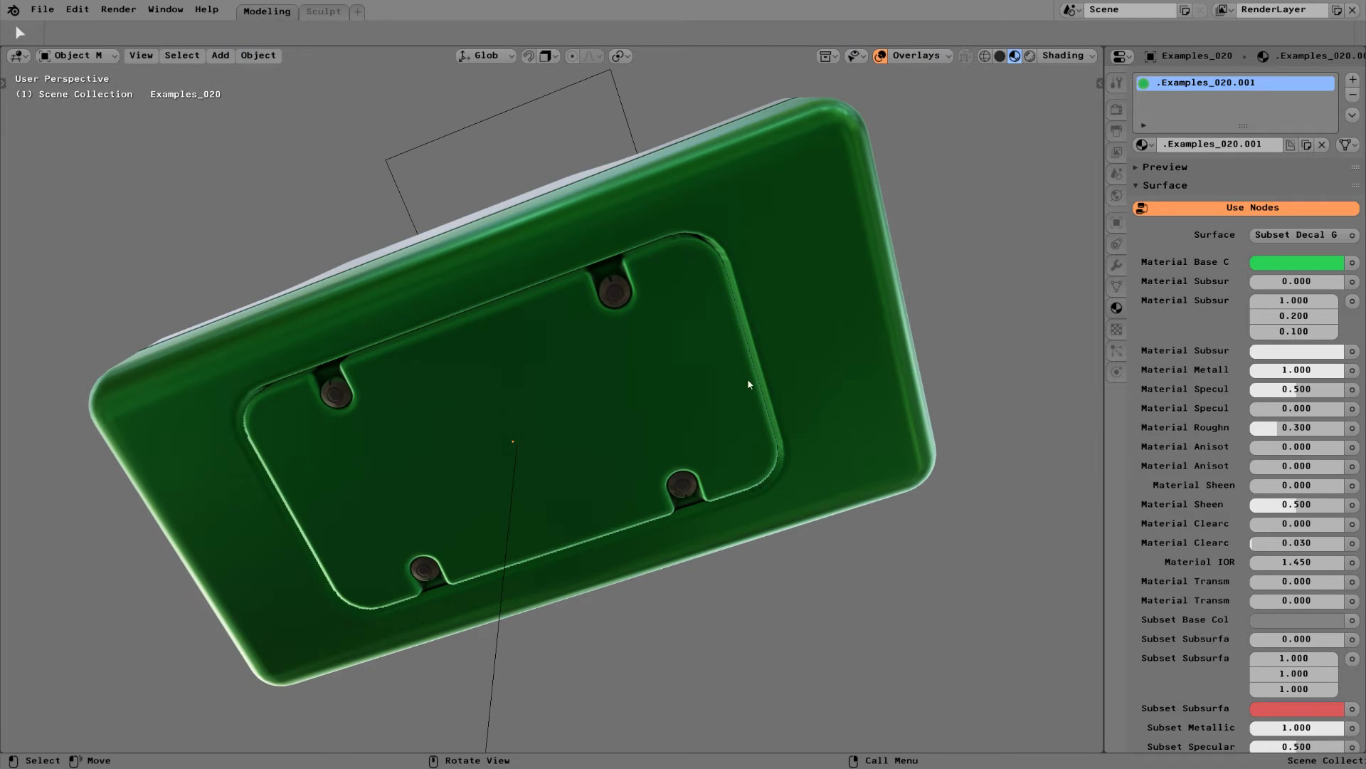
# Insert decal 032 from the Examples library at the centre of the underside's access panel and scale it up.
pyautogui.moveTo(556, 477); pyautogui.dragTo(588, 441, button='middle')
pyautogui.moveTo(538, 388); pyautogui.dragTo(525, 363, button='middle')
pyautogui.press('d')
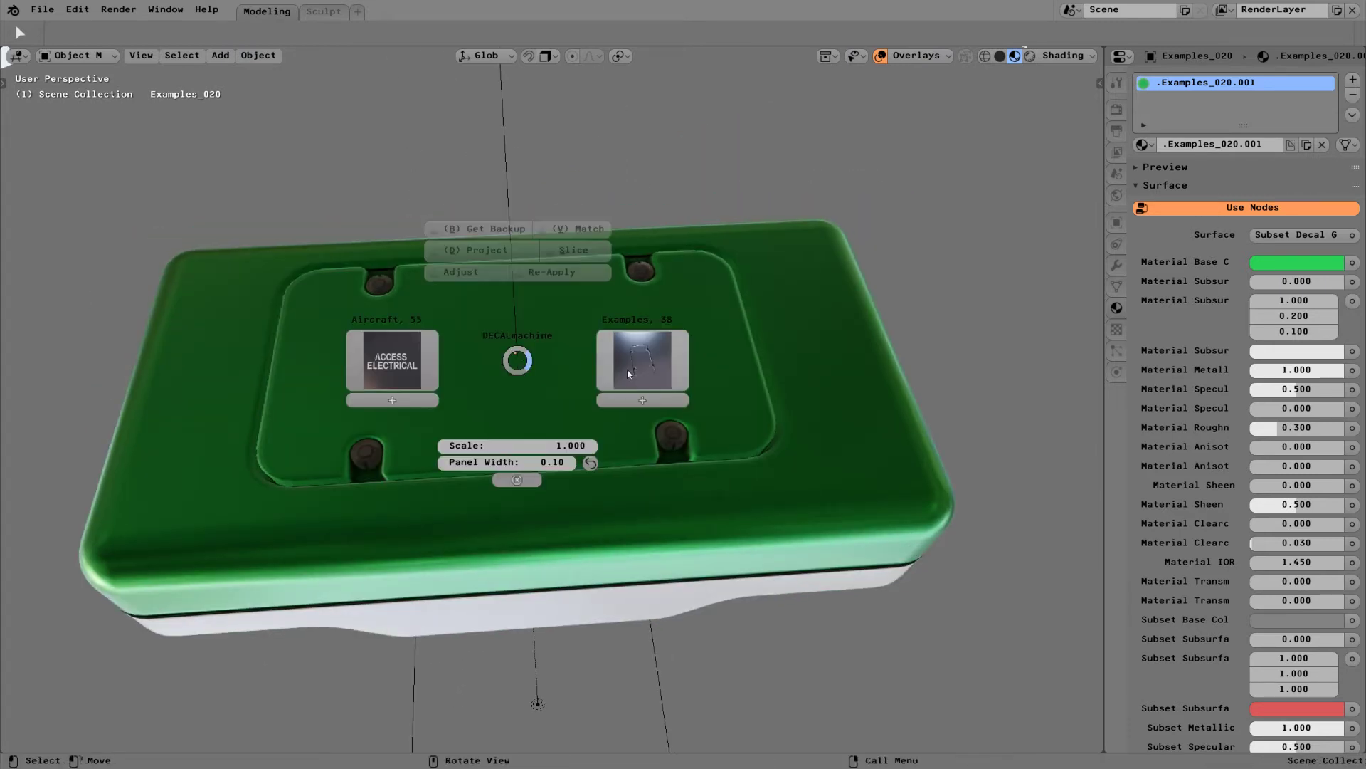
pyautogui.click(650, 368)
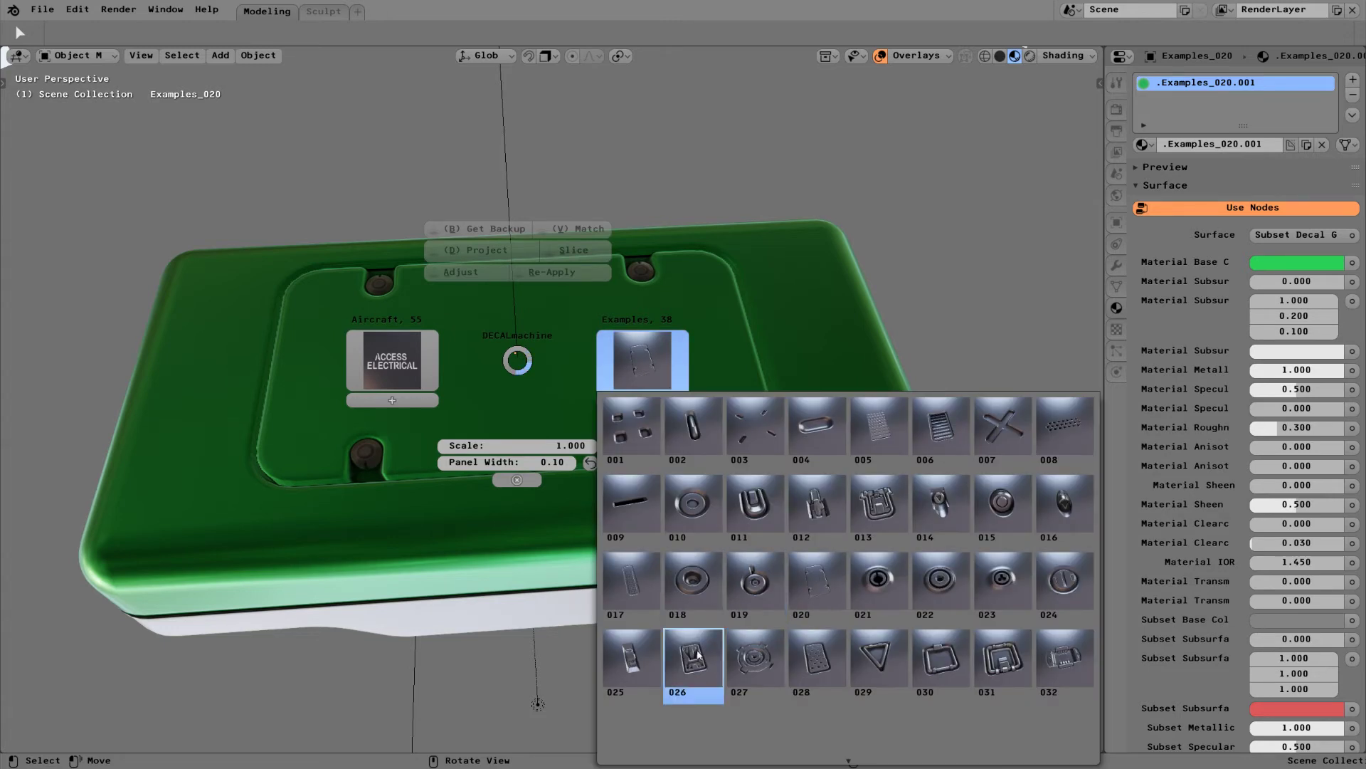
pyautogui.click(1065, 658)
pyautogui.press('s')
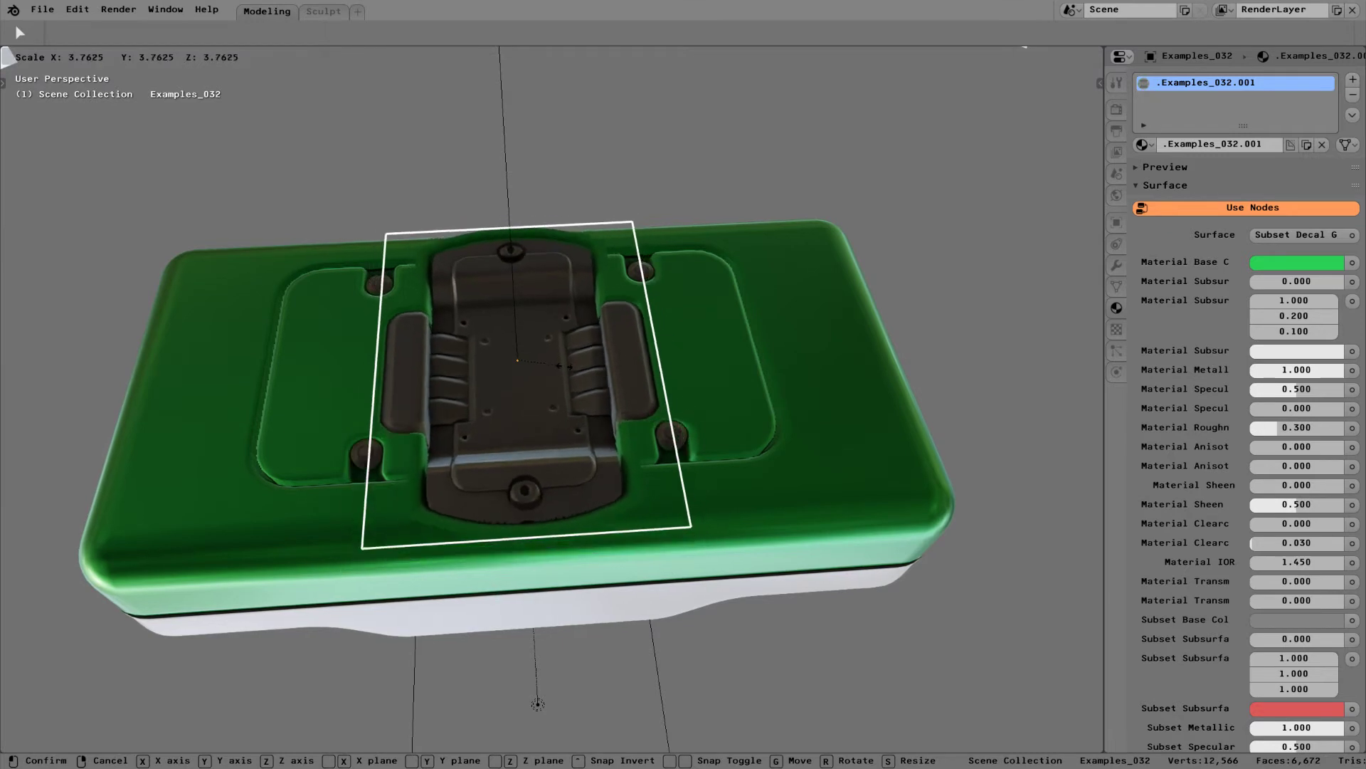
pyautogui.click(546, 369)
# Rotate the Examples_032 decal to -90 degrees, and delete it.
pyautogui.press('d')
pyautogui.scroll(-2, 667, 350)
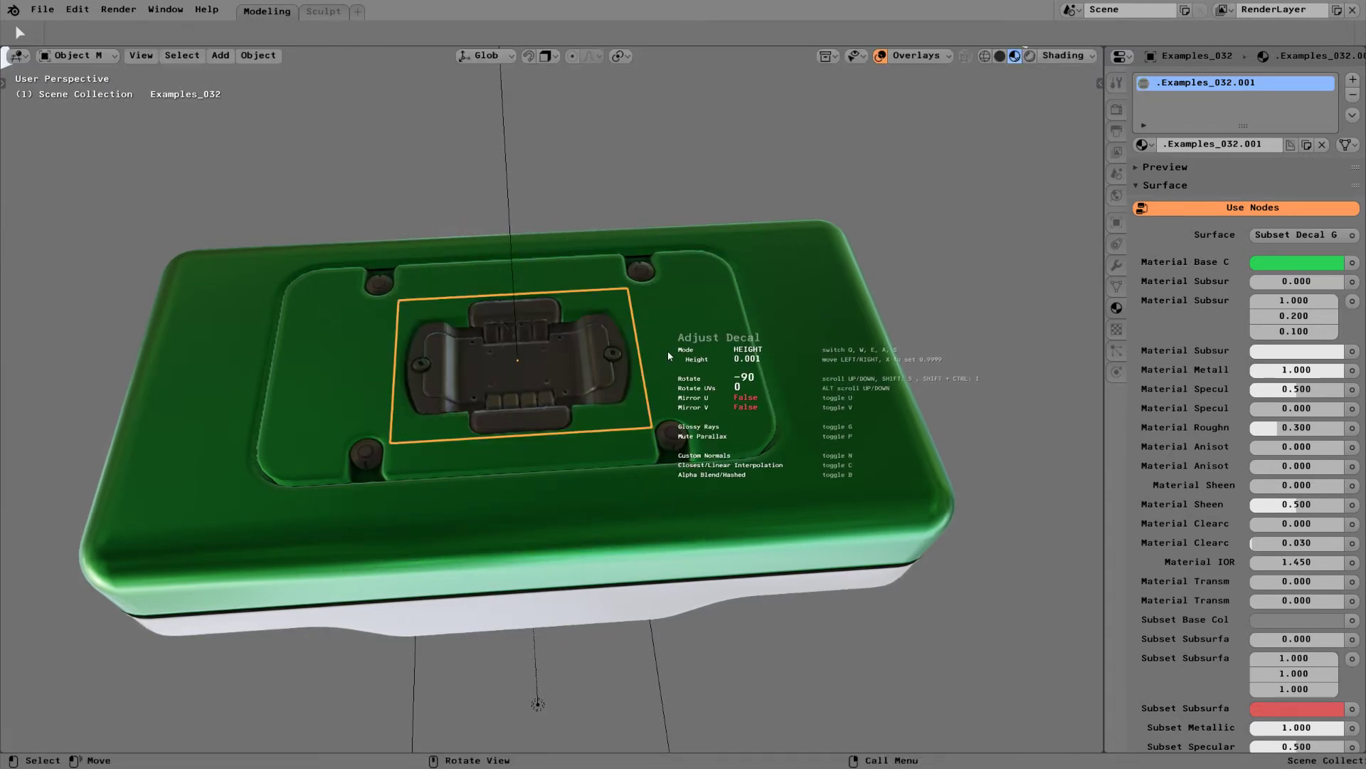
pyautogui.click(667, 353)
pyautogui.press('Delete')
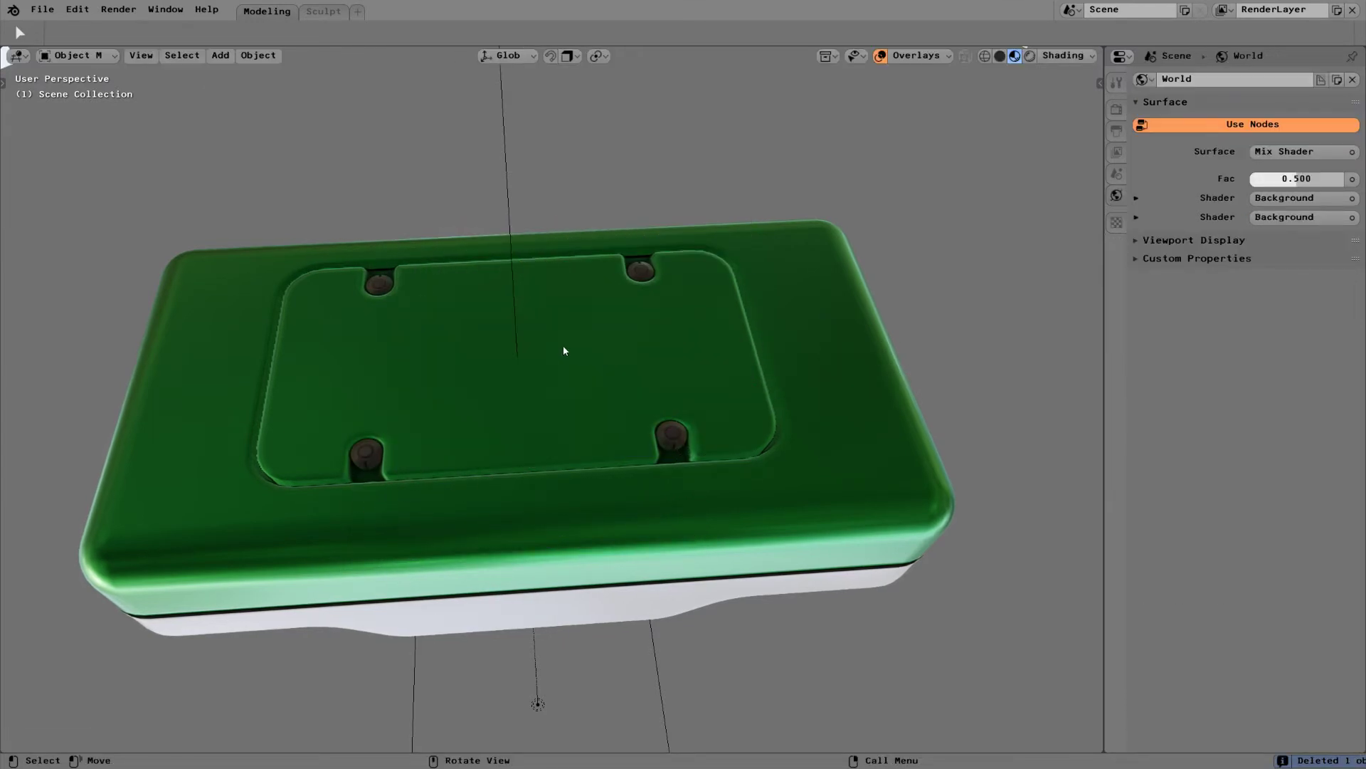
# Adjust the height of the Examples_020 access panel decal on the green underside.
pyautogui.hotkey('ctrl', 'z')
pyautogui.hotkey('alt', 'a')
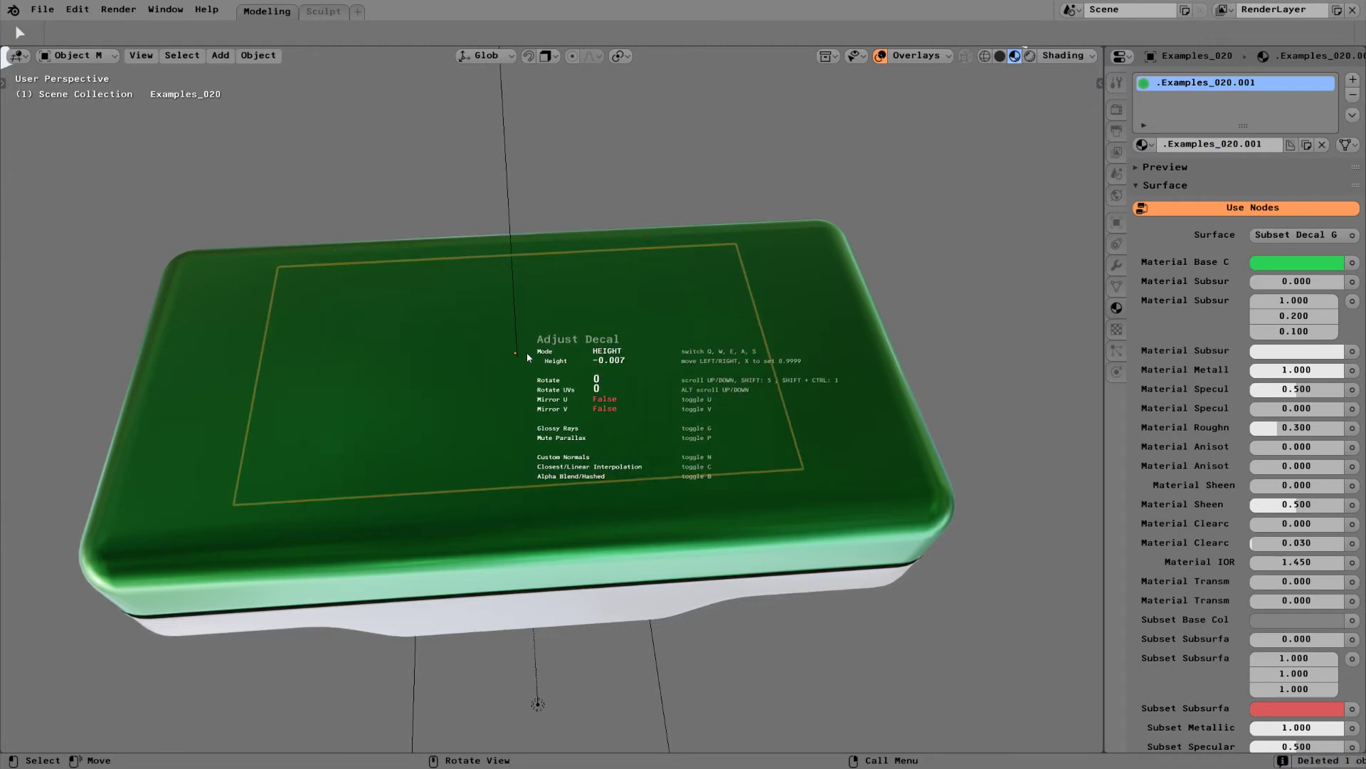
pyautogui.click(502, 348)
# Insert decal 026 from the Examples library at the centre of the access panel and enlarge it.
pyautogui.press('d')
pyautogui.click(641, 343)
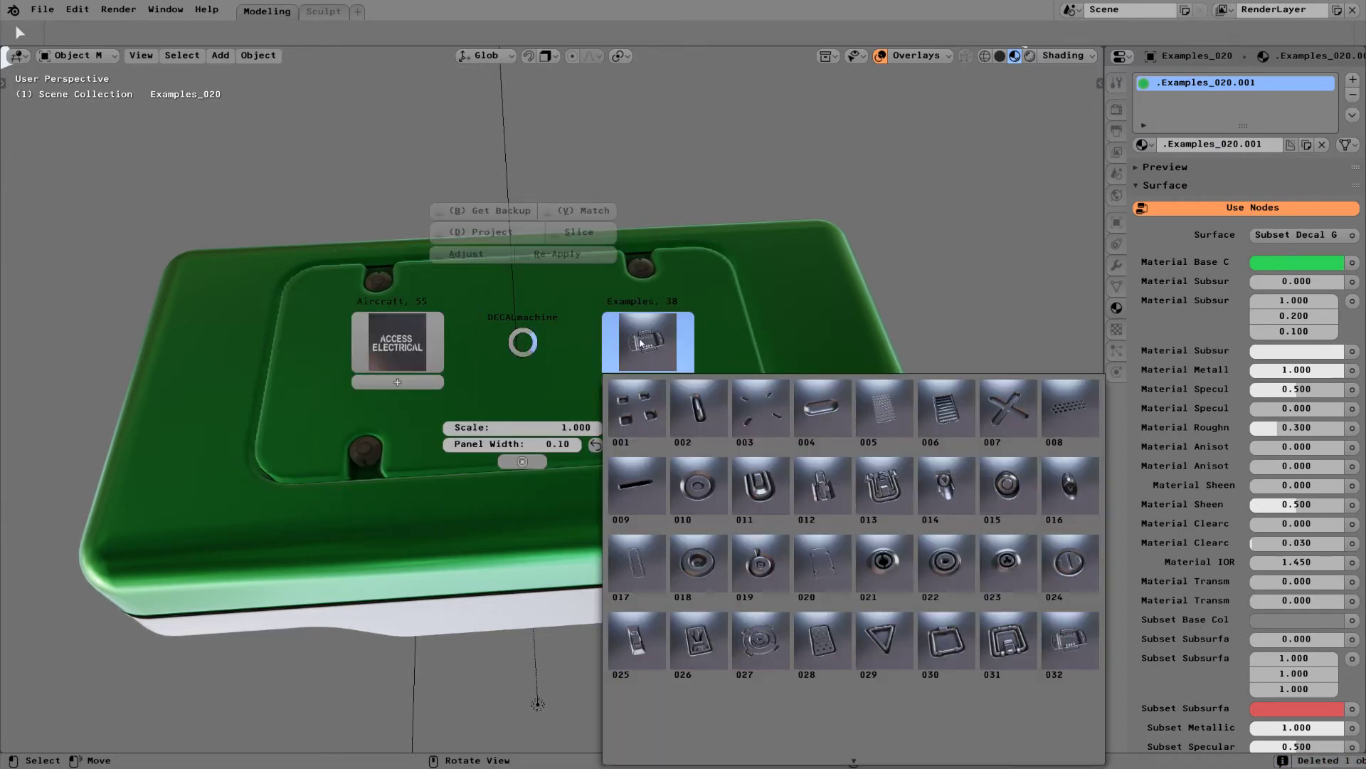
pyautogui.click(697, 649)
pyautogui.press('s')
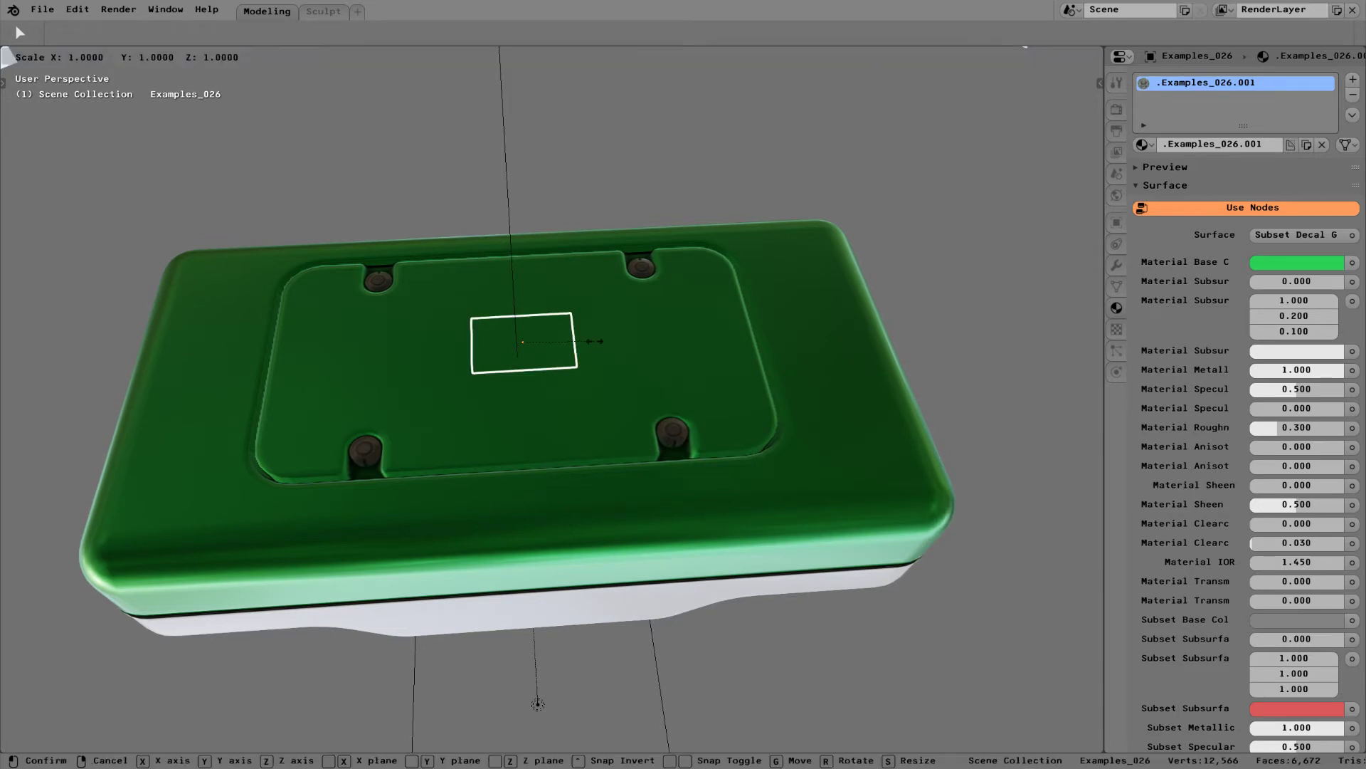
pyautogui.click(617, 336)
# Adjust the Examples_026 decal's height until it sits above the access panel decal.
pyautogui.hotkey('alt', 'a')
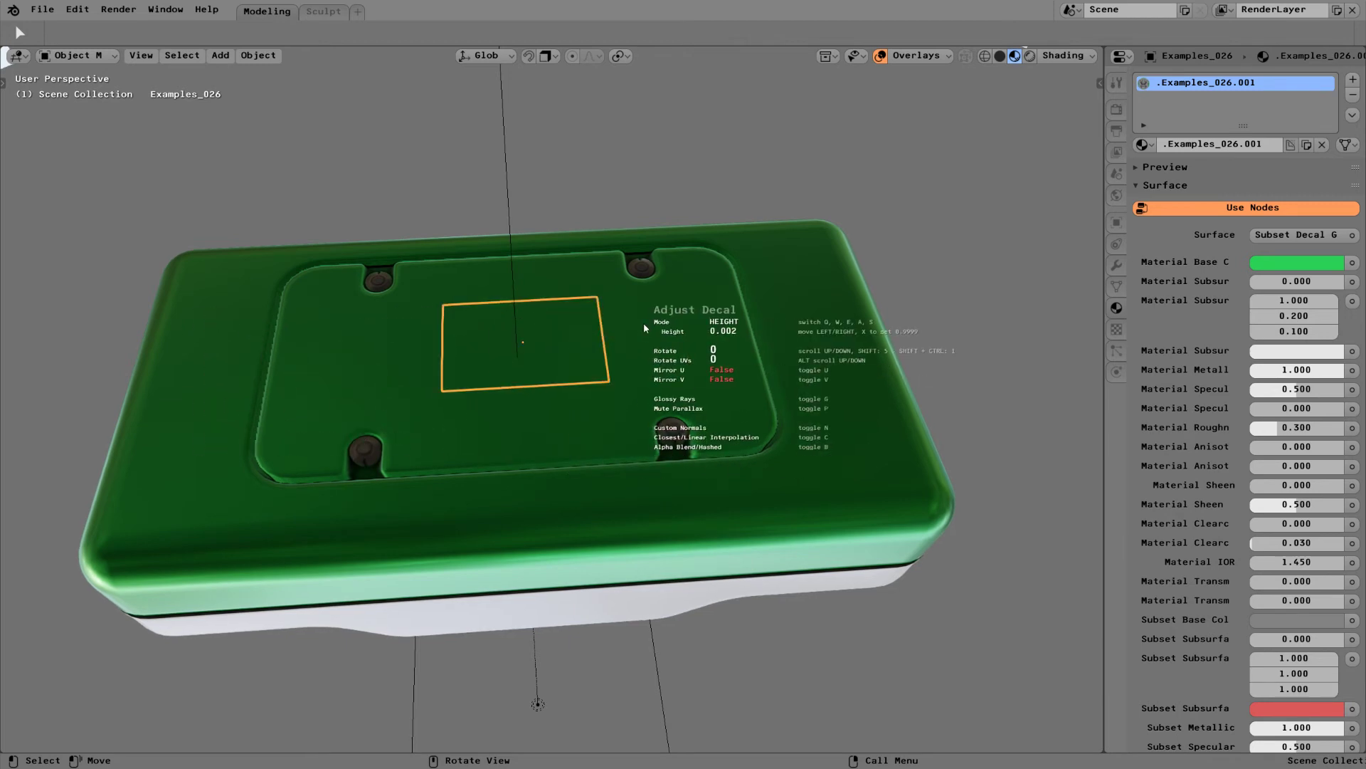
pyautogui.click(617, 321)
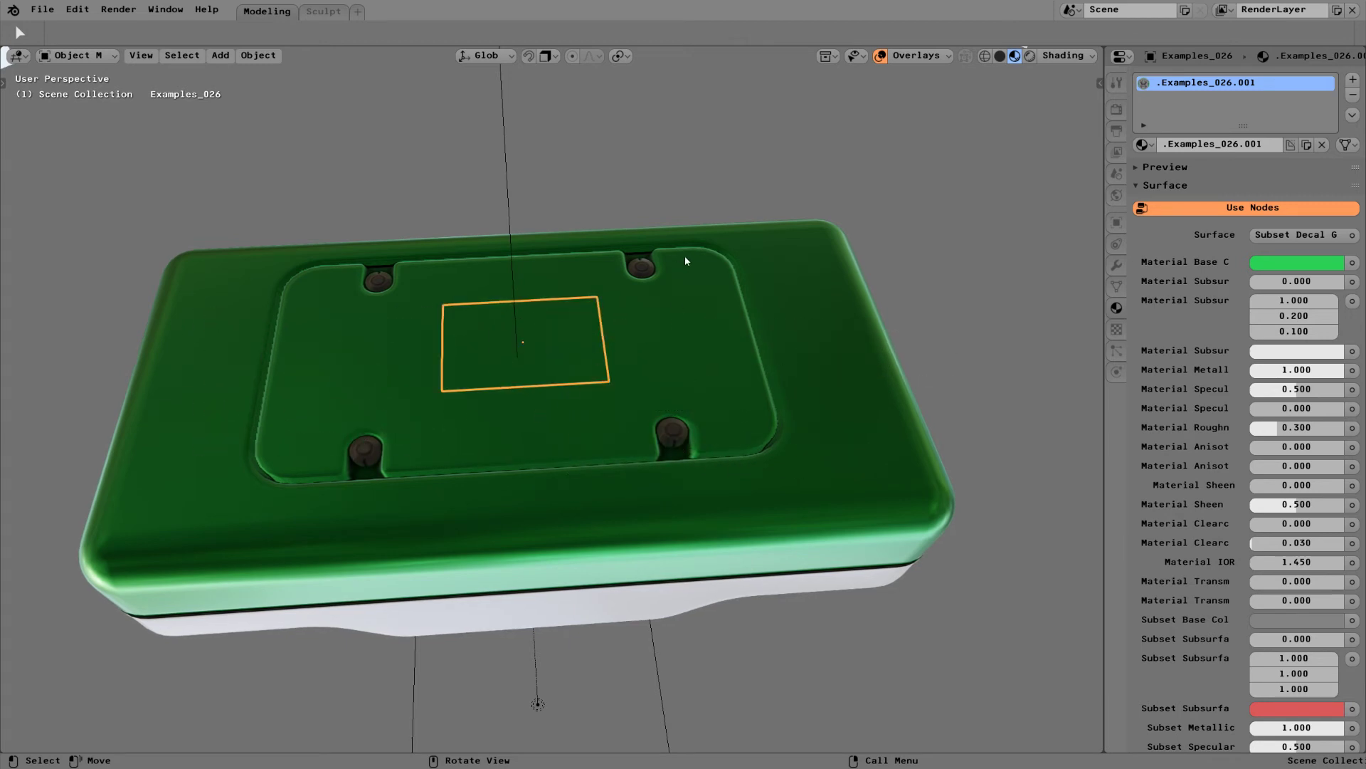
pyautogui.press('d')
pyautogui.press('a')
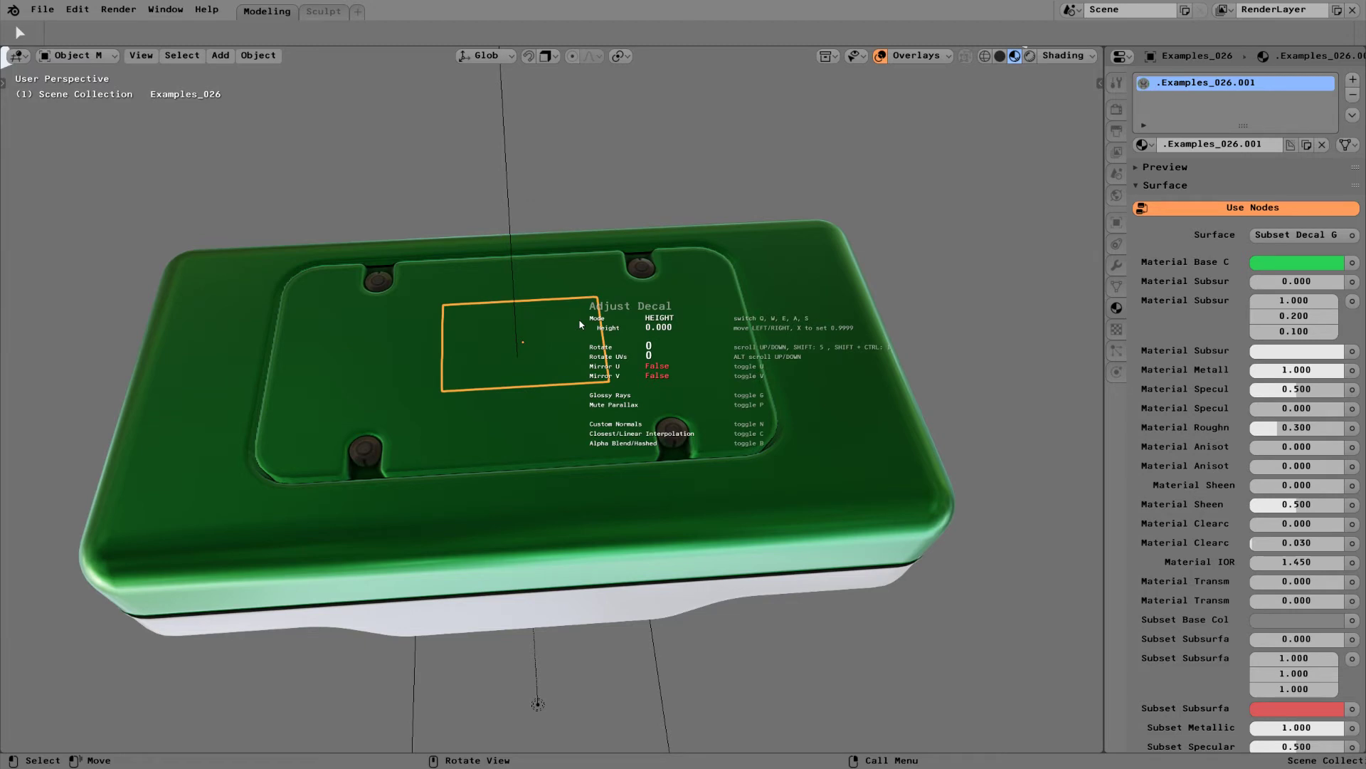
pyautogui.click(580, 320)
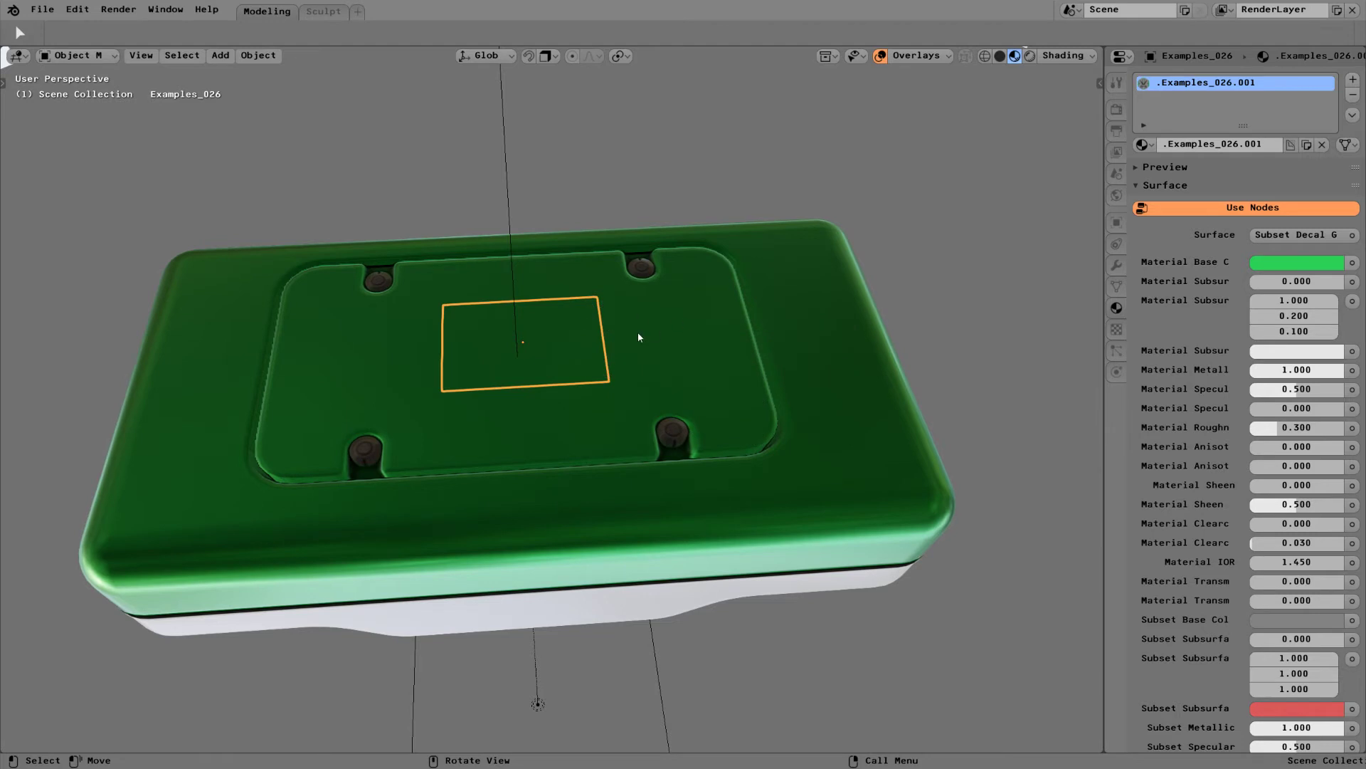
pyautogui.press('d')
pyautogui.press('a')
pyautogui.click(740, 322)
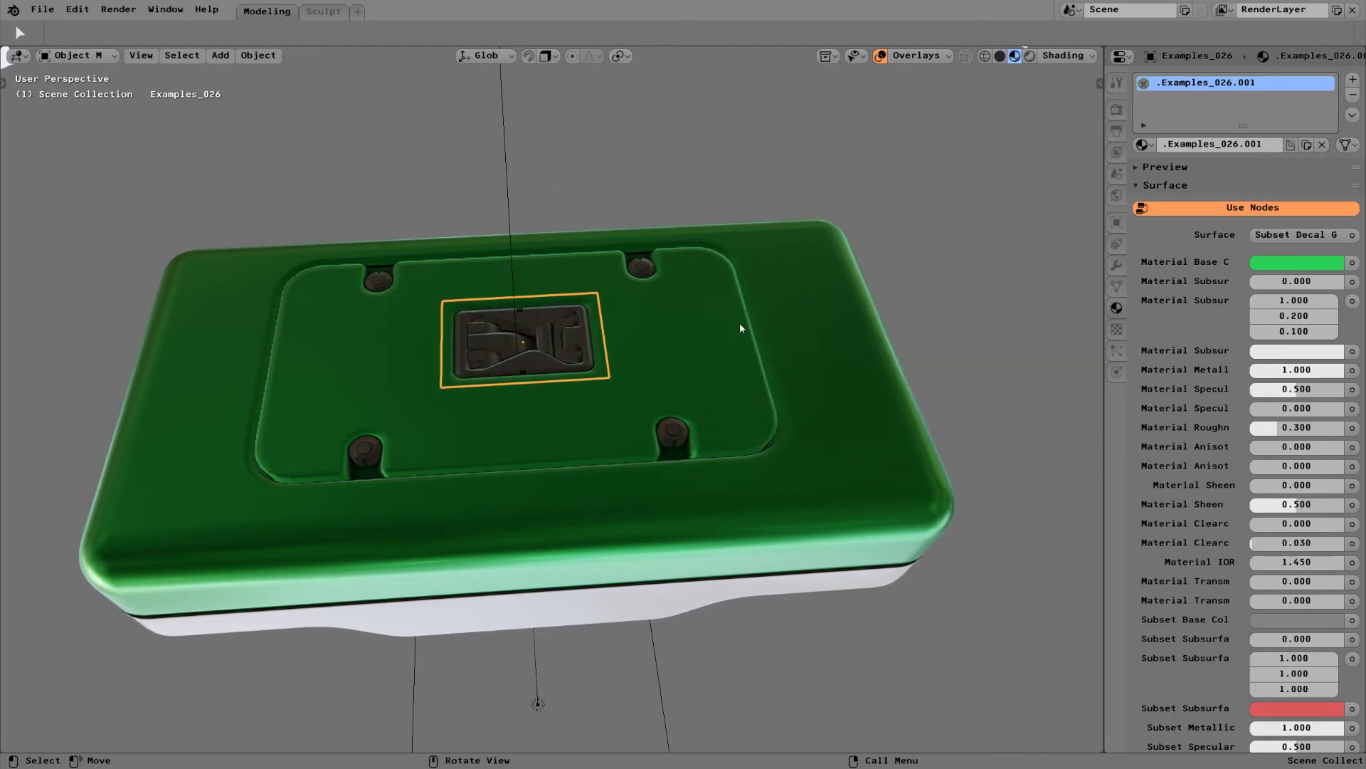
# Scale the Examples_026 decal up to fit between the four screws of the access panel.
pyautogui.press('s')
pyautogui.click(597, 324)
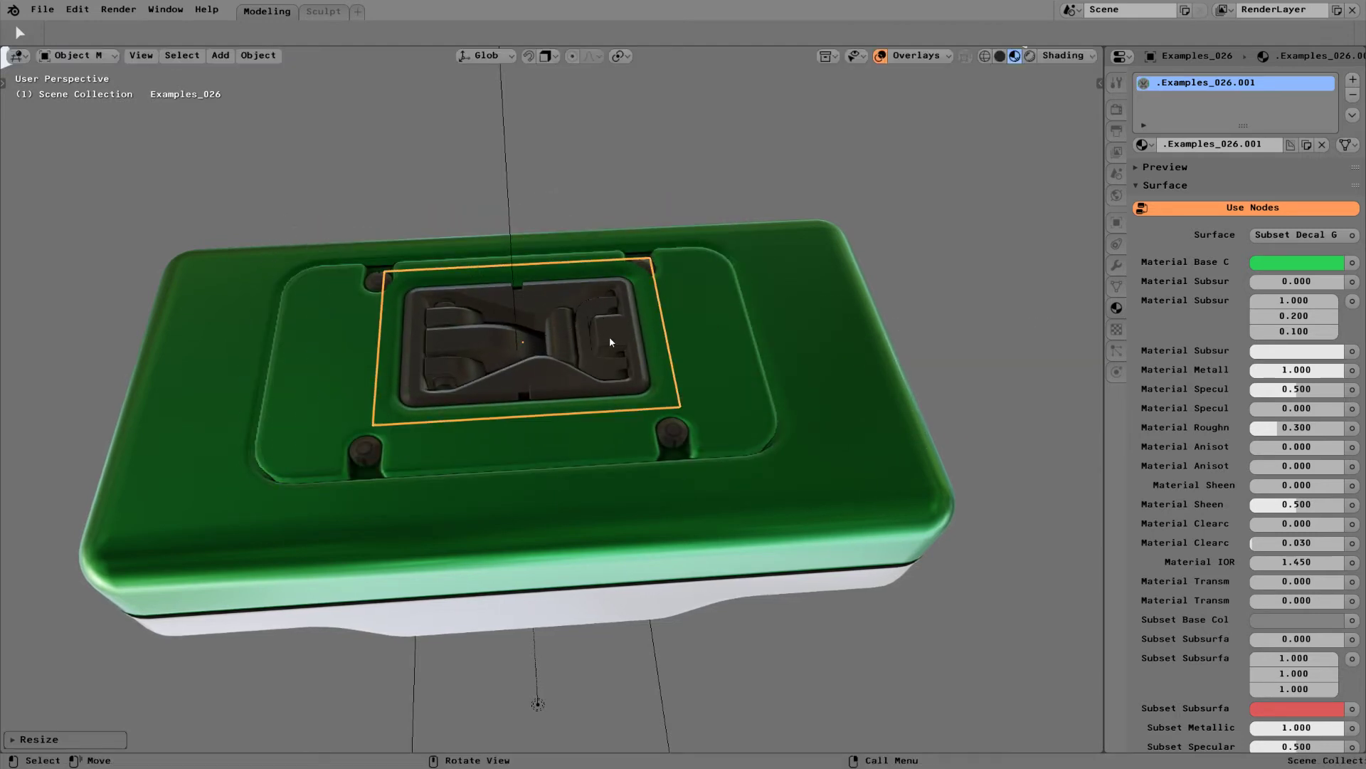
pyautogui.press('s')
pyautogui.click(616, 351)
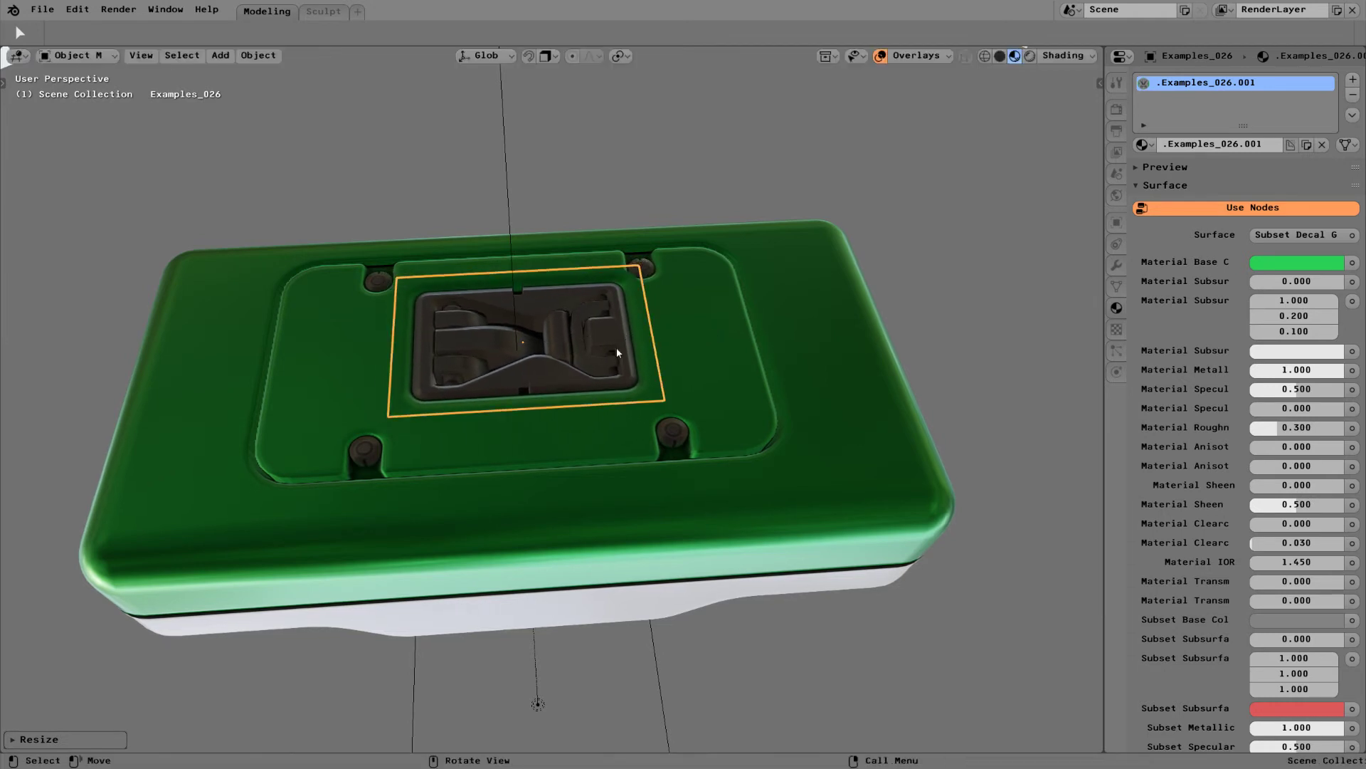
# Centre the Examples_026 decal in the access panel with snapping enabled, and scale it down slightly to about 0.95.
pyautogui.moveTo(616, 351); pyautogui.dragTo(603, 392, button='middle')
pyautogui.press('g')
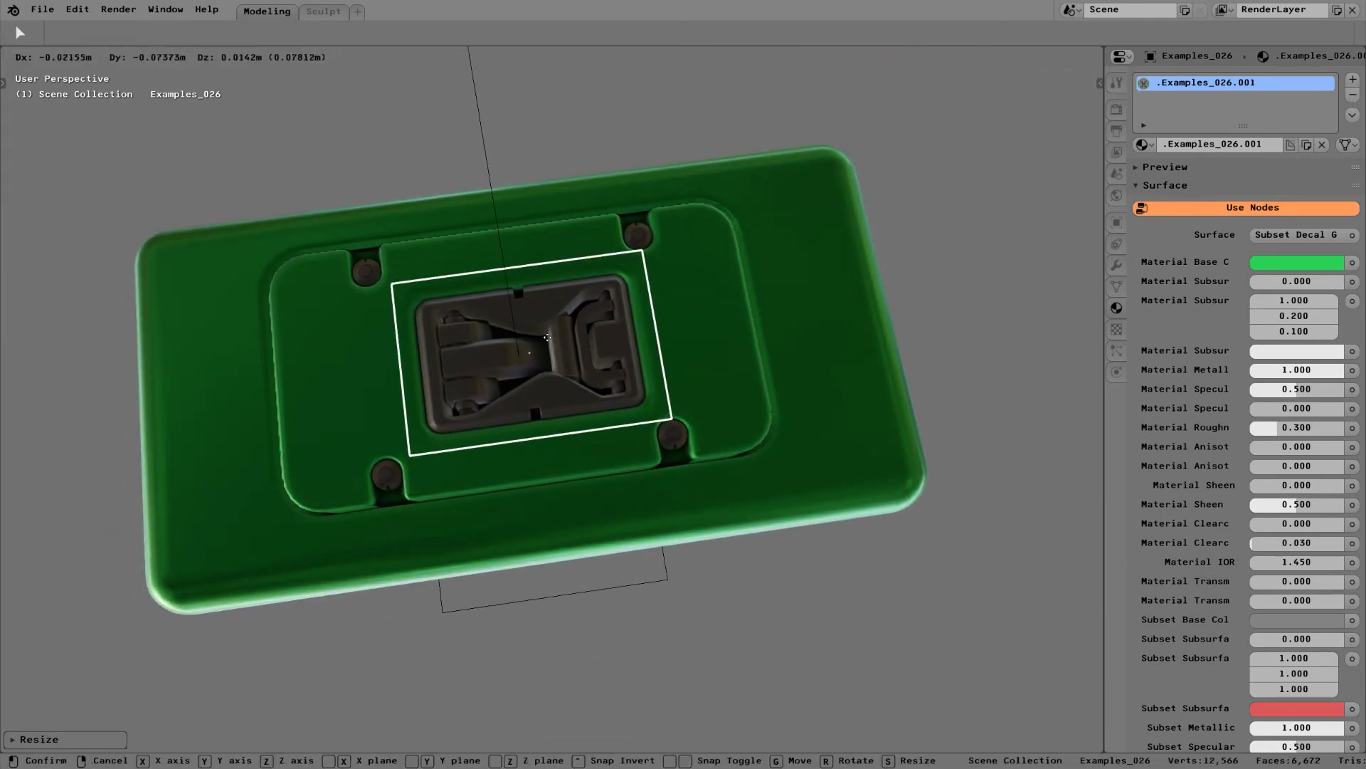
pyautogui.click(547, 337)
pyautogui.press('g')
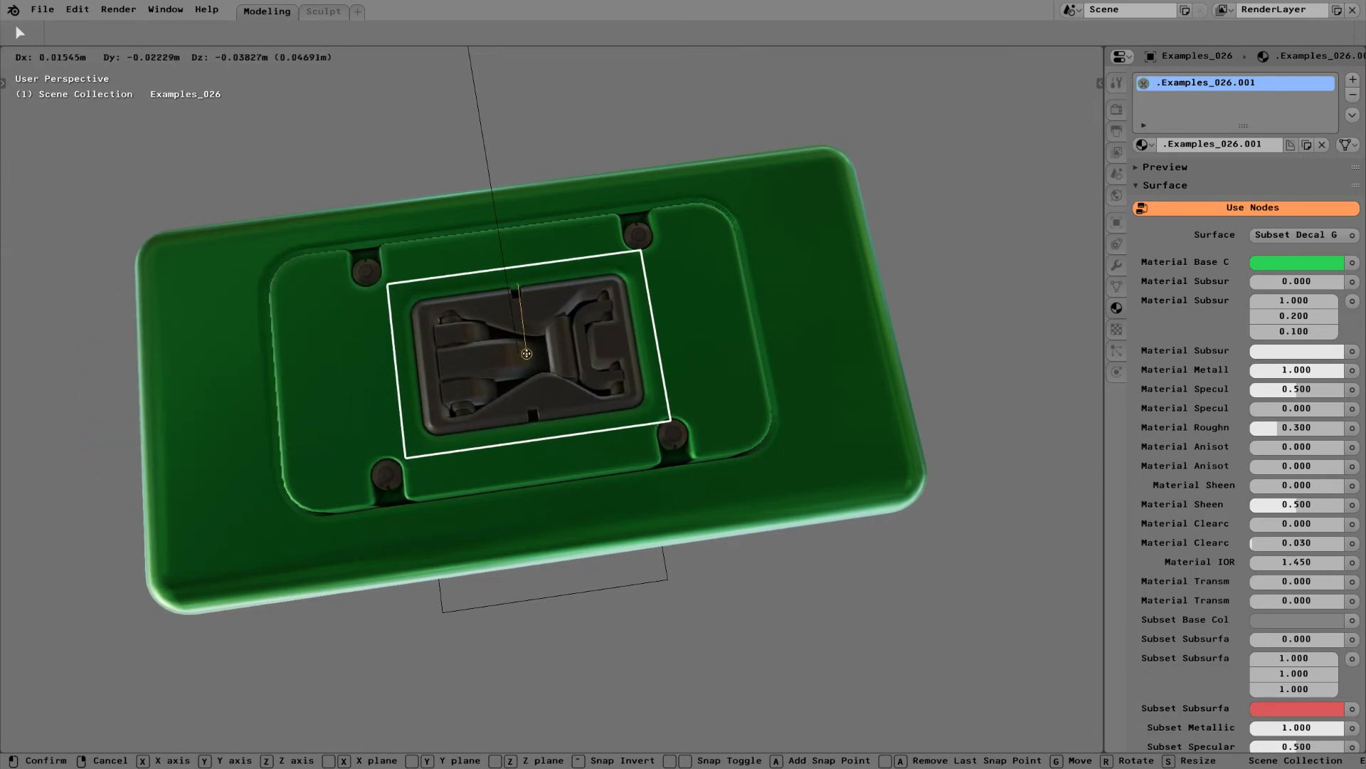
pyautogui.click(527, 353)
pyautogui.press('s')
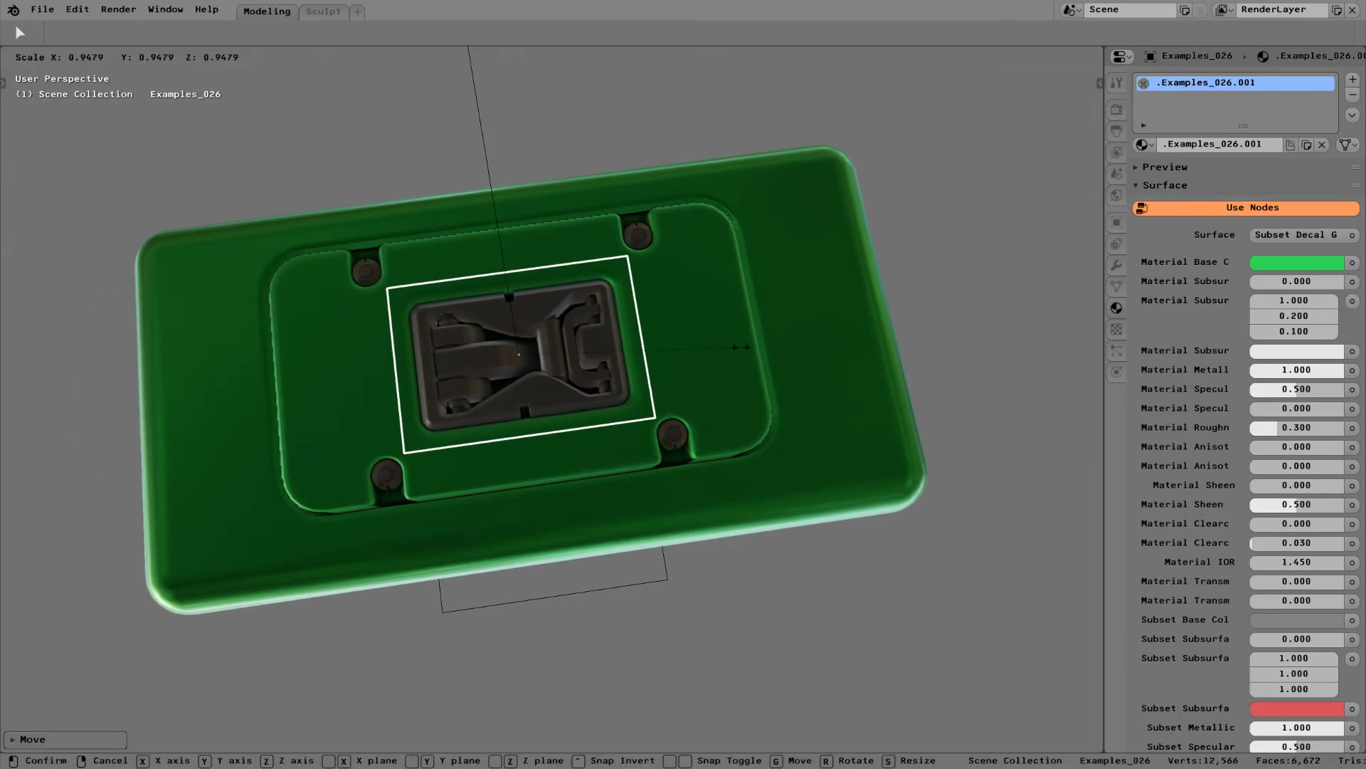
pyautogui.click(743, 347)
# Insert decal 030 from the Examples library on the sloped surface of the body's white upper part.
pyautogui.moveTo(644, 395); pyautogui.dragTo(536, 311, button='middle')
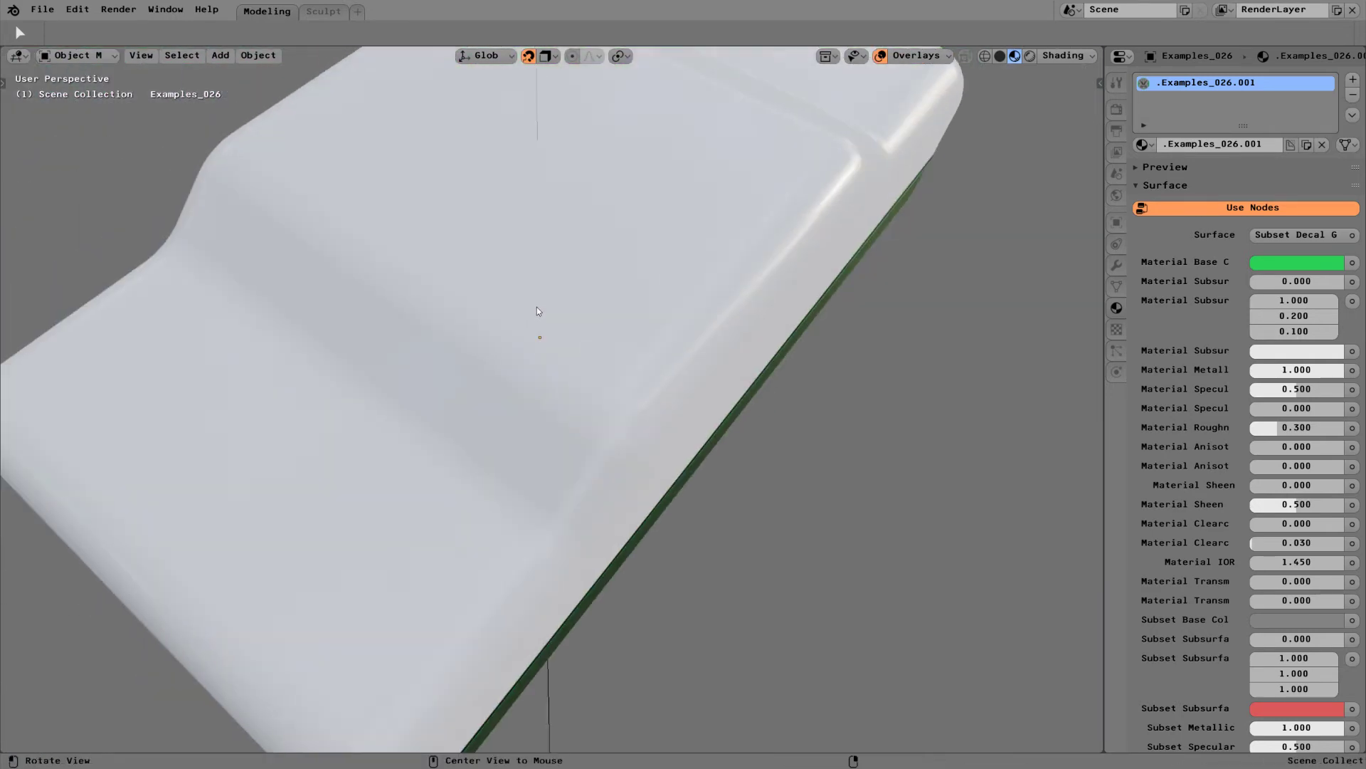
pyautogui.keyDown('alt'); pyautogui.keyDown('shift'); pyautogui.moveTo(539, 381); pyautogui.dragTo(641, 357); pyautogui.keyUp('shift'); pyautogui.keyUp('alt')
pyautogui.scroll(-2, 641, 357)
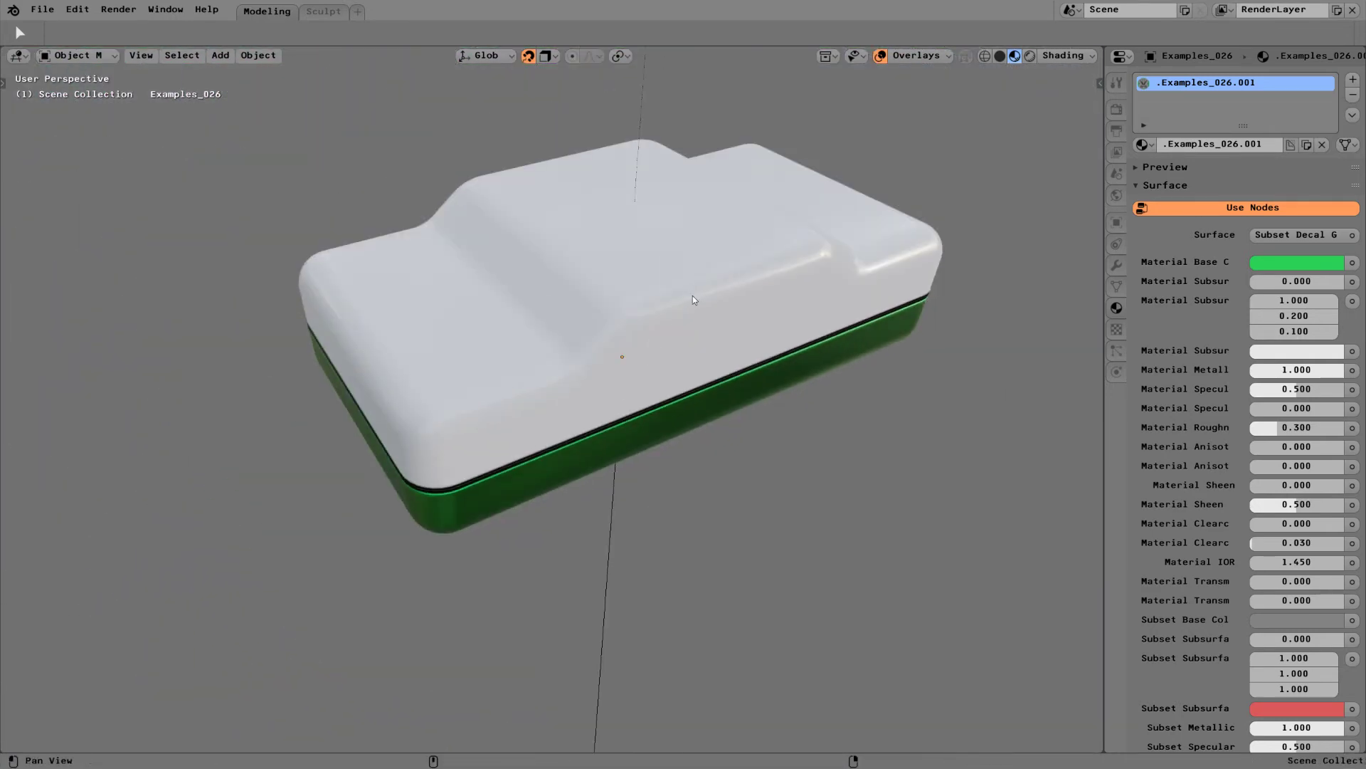
pyautogui.keyDown('shift'); pyautogui.moveTo(693, 296); pyautogui.dragTo(543, 318, button='middle'); pyautogui.keyUp('shift')
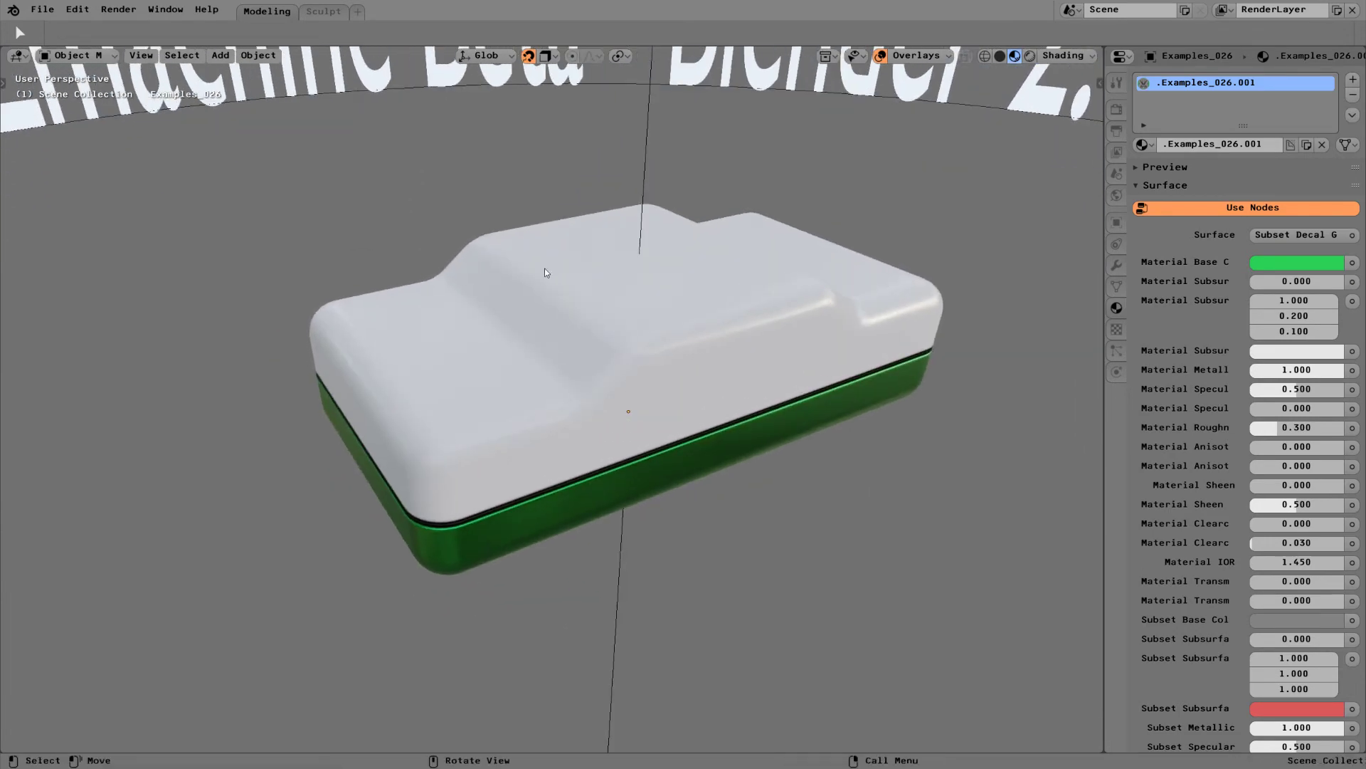
pyautogui.moveTo(545, 268)
pyautogui.mouseDown(button='middle')
pyautogui.moveTo(544, 292)
pyautogui.moveTo(526, 254)
pyautogui.mouseUp(button='middle')
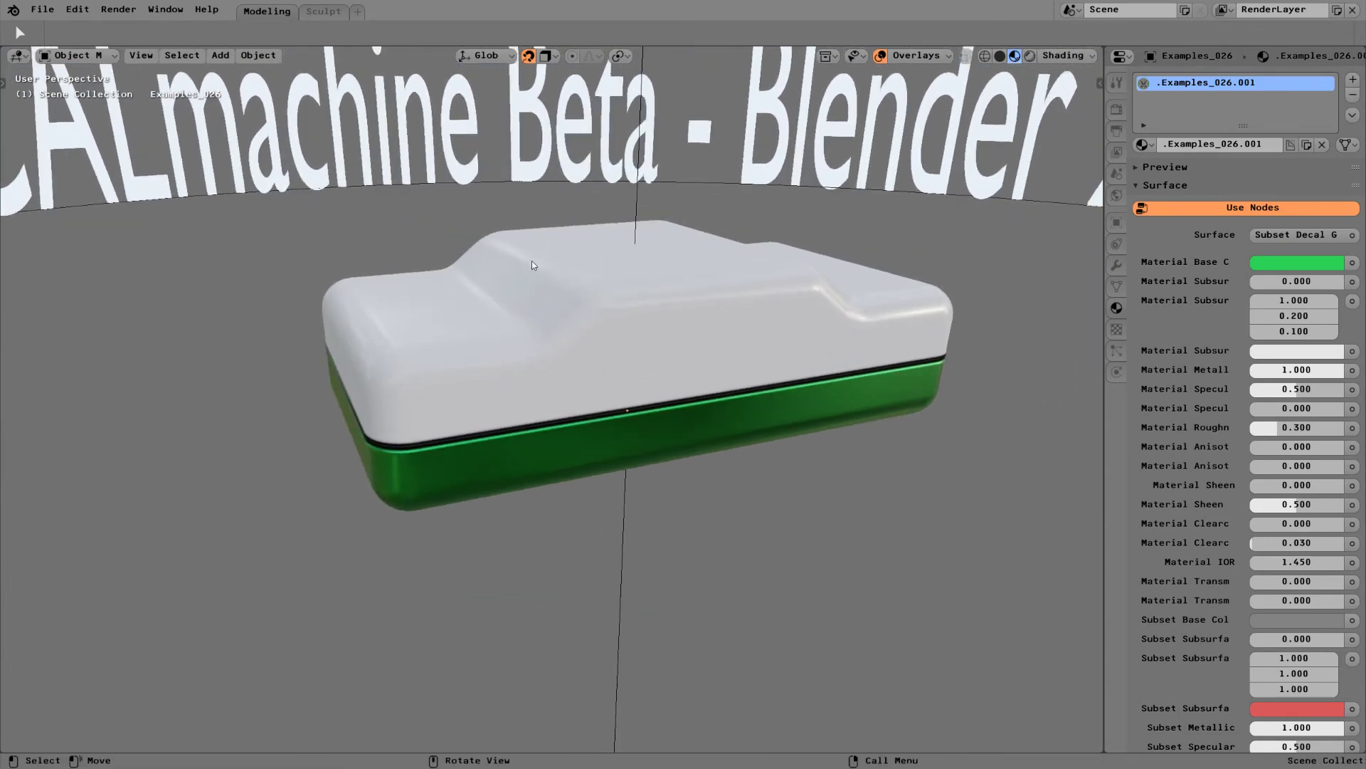
pyautogui.moveTo(606, 308); pyautogui.dragTo(562, 290, button='middle')
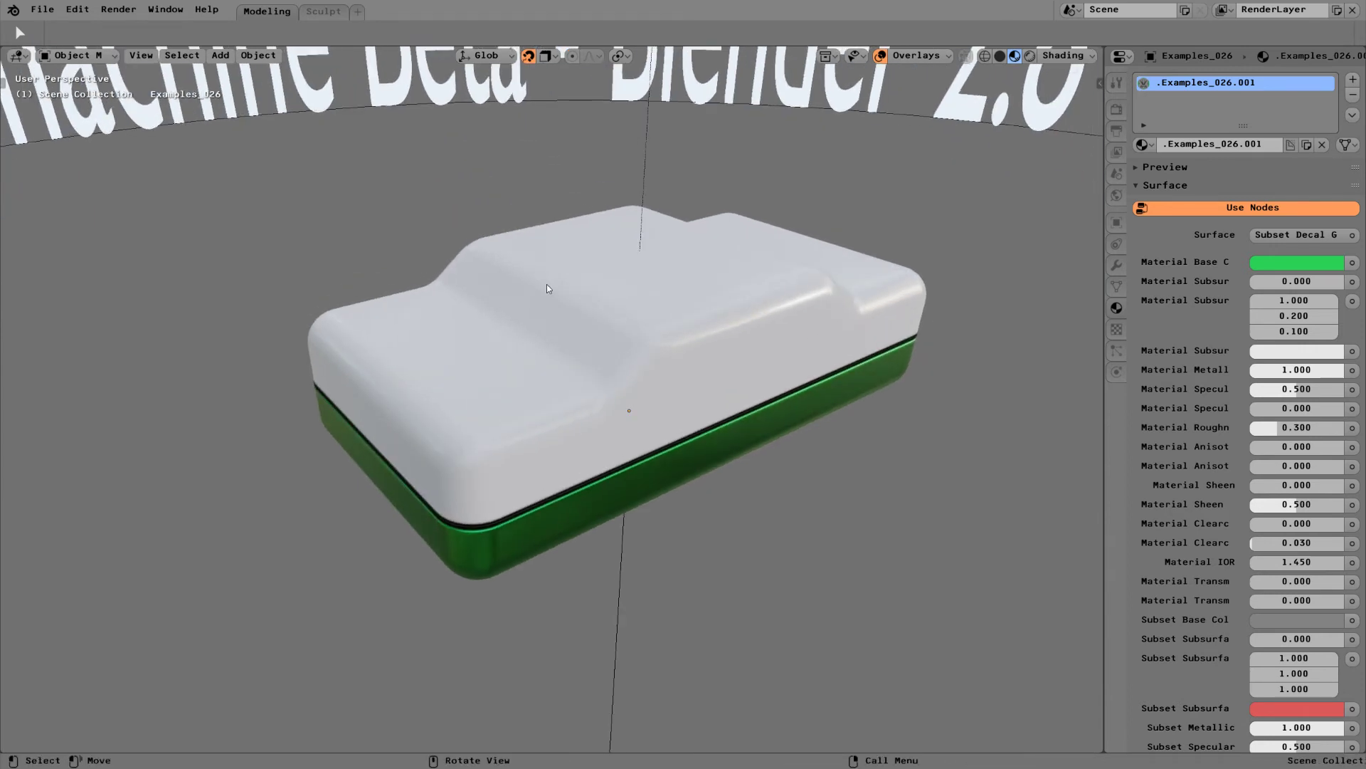
pyautogui.press('d')
pyautogui.click(674, 285)
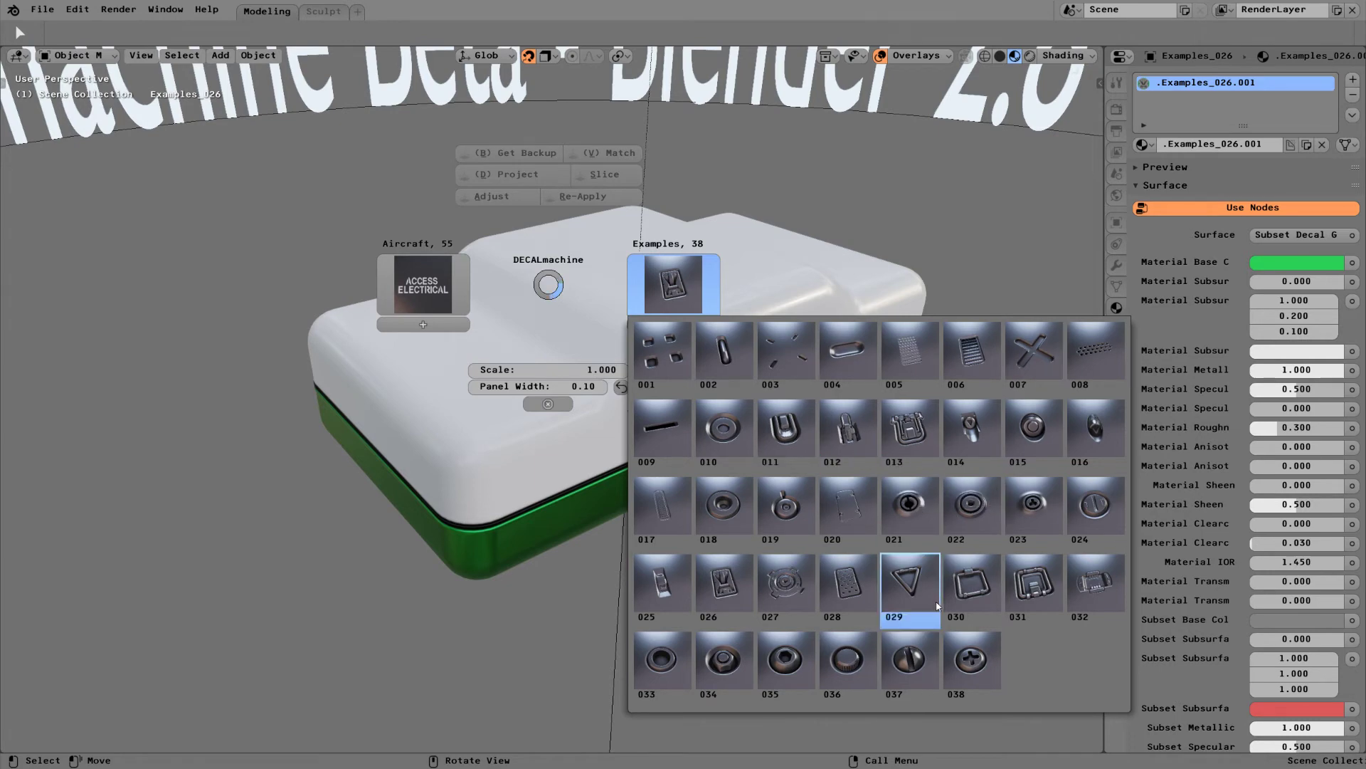
pyautogui.click(978, 588)
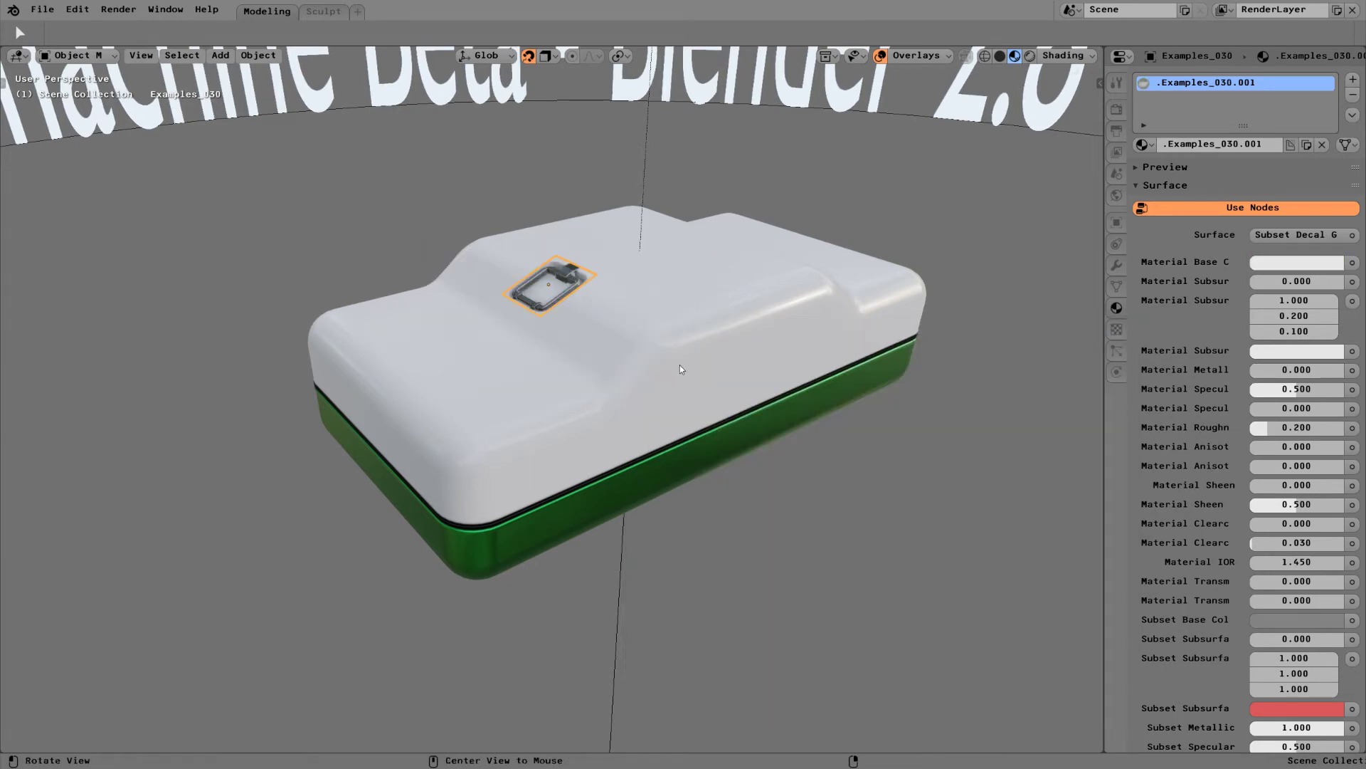
# Scale up the Examples_030 decal on the sloped white surface and store its scale for the decal.
pyautogui.moveTo(681, 368); pyautogui.dragTo(599, 307, button='middle')
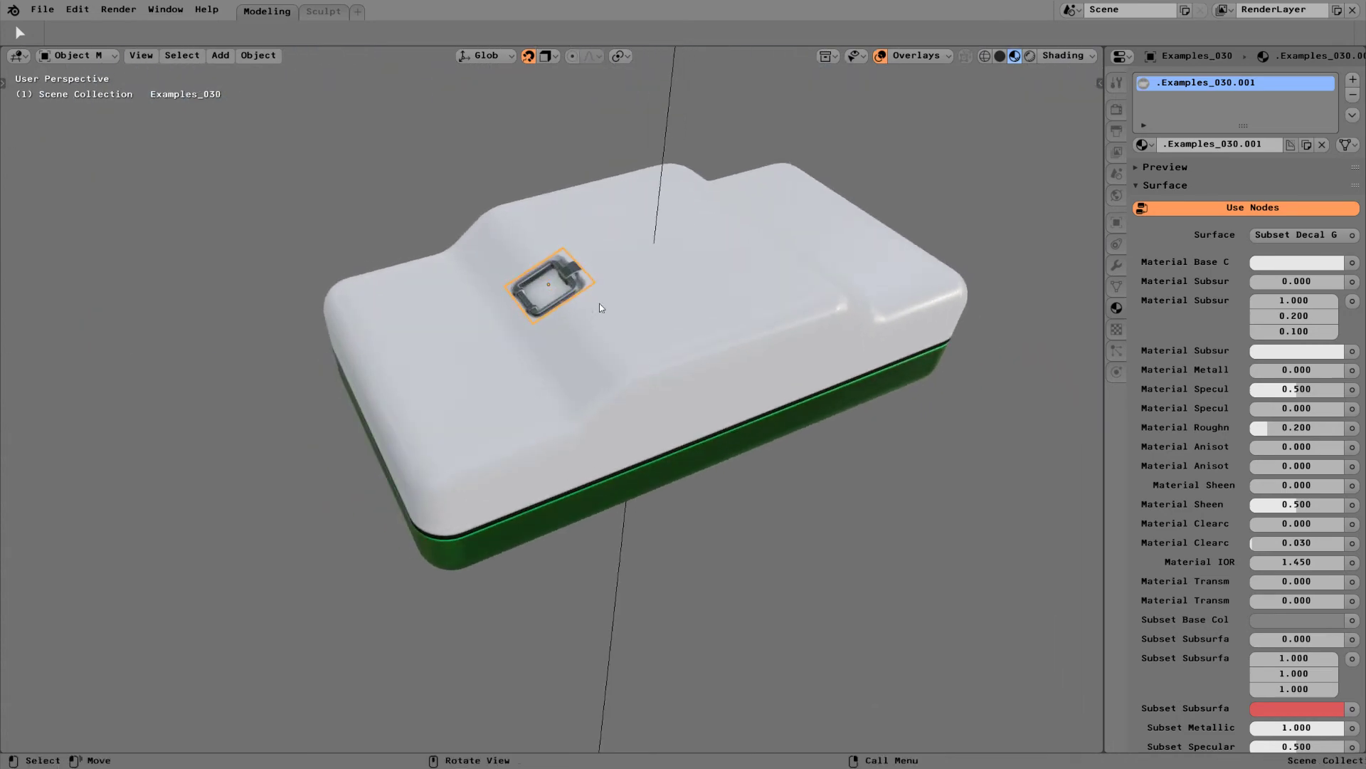
pyautogui.press('s')
pyautogui.click(656, 281)
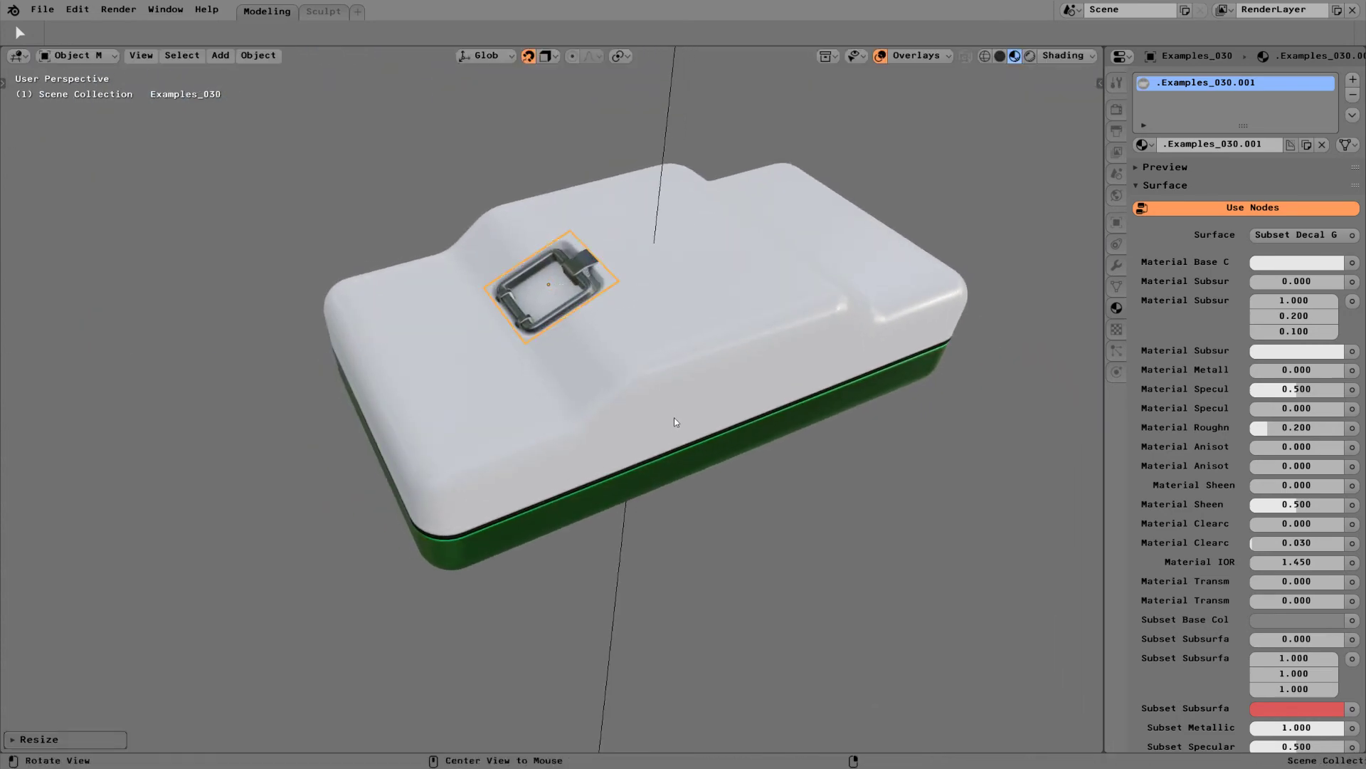
pyautogui.moveTo(675, 421); pyautogui.dragTo(649, 277, button='middle')
pyautogui.press('d')
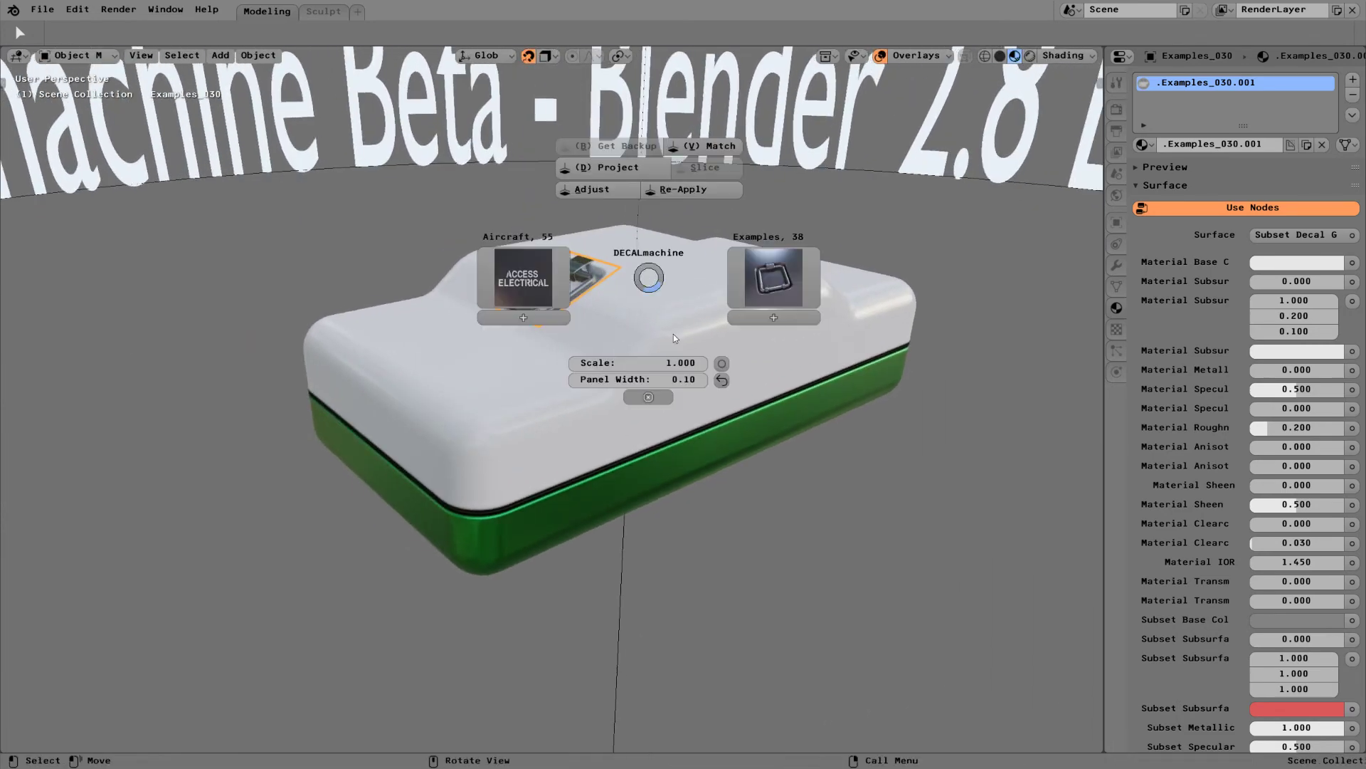
pyautogui.click(722, 365)
# Project the enlarged Examples_030 decal onto the body's curved slope, raise its height slightly, and deselect everything.
pyautogui.keyDown('alt'); pyautogui.moveTo(587, 342); pyautogui.dragTo(592, 378); pyautogui.keyUp('alt')
pyautogui.keyDown('shift'); pyautogui.click(649, 307); pyautogui.keyUp('shift')
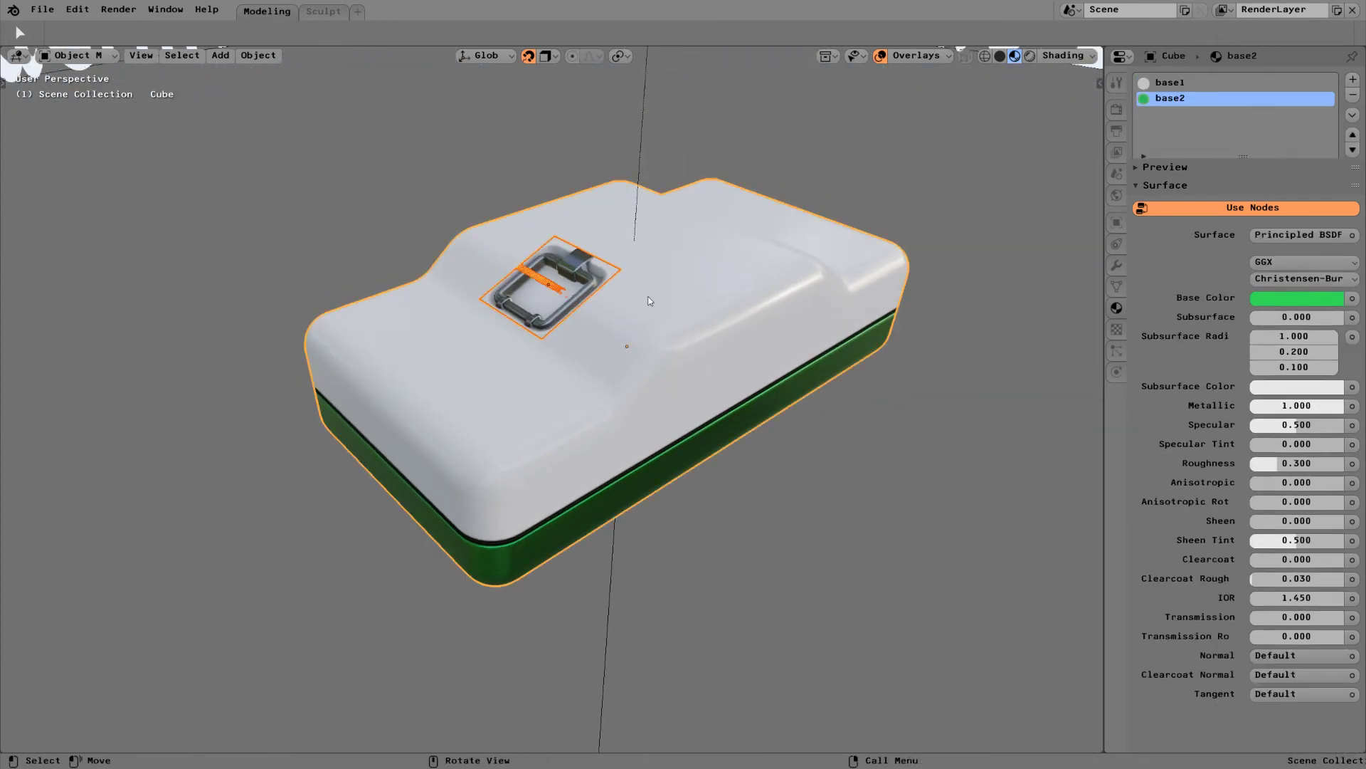
pyautogui.press('d')
pyautogui.press('d')
pyautogui.press('a')
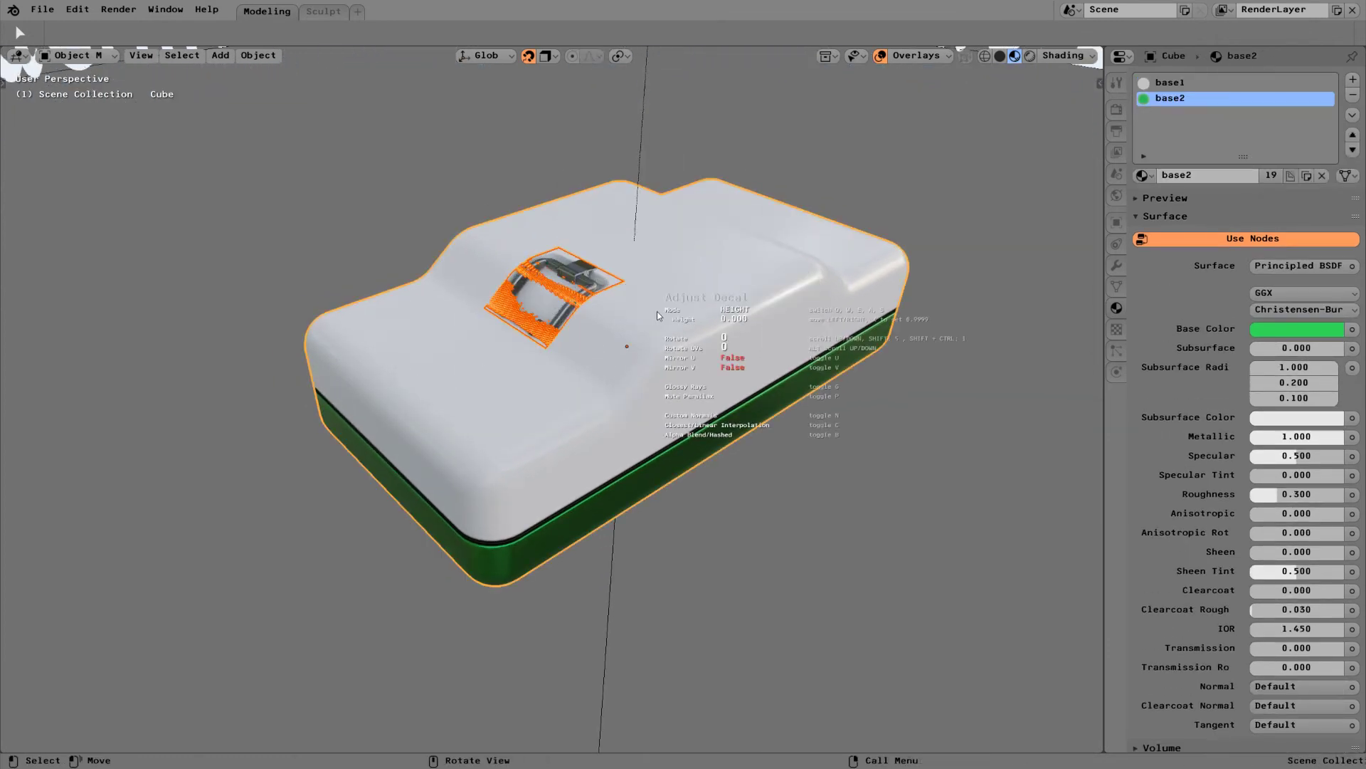
pyautogui.click(698, 313)
pyautogui.hotkey('alt', 'a')
# Retrieve the flat backup of the projected Examples_030 decal.
pyautogui.moveTo(637, 380); pyautogui.dragTo(595, 328, button='middle')
pyautogui.click(566, 285)
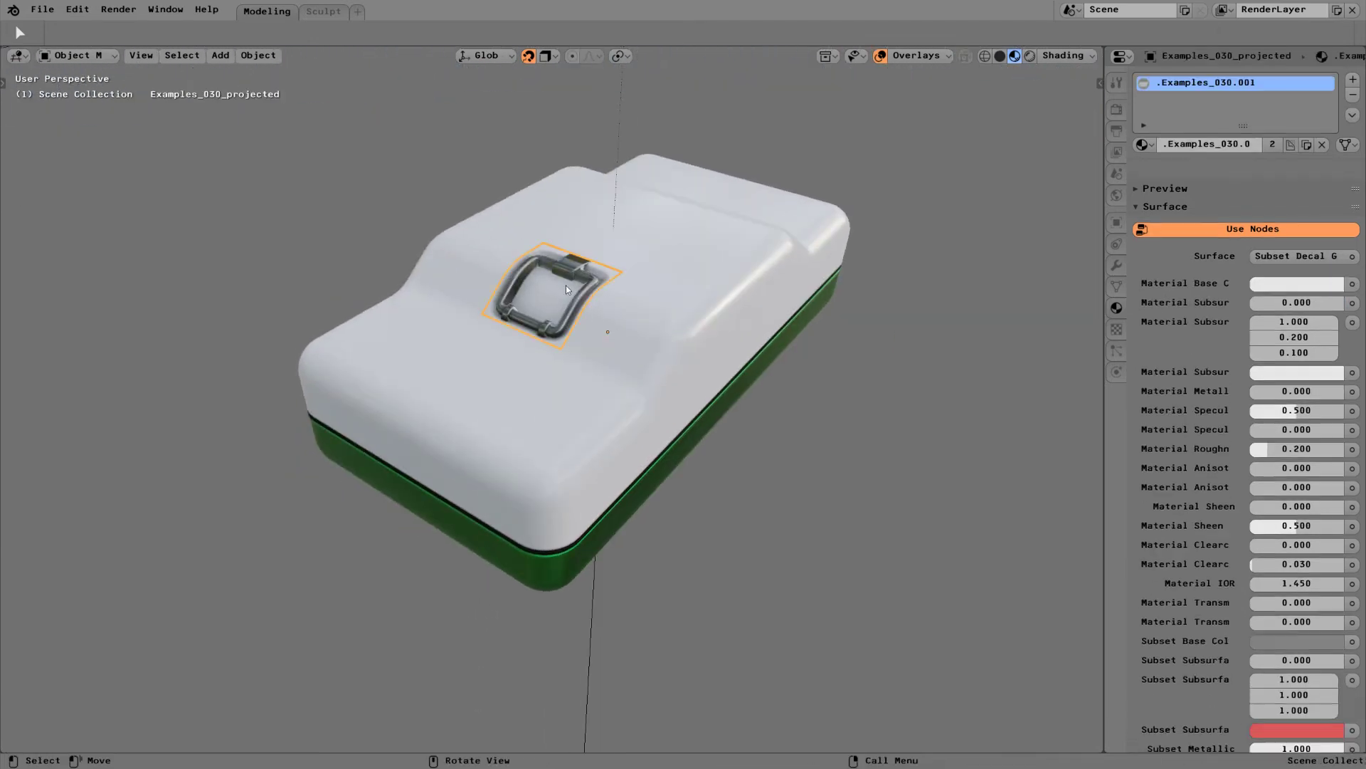
pyautogui.moveTo(566, 284); pyautogui.dragTo(669, 372, button='middle')
pyautogui.press('d')
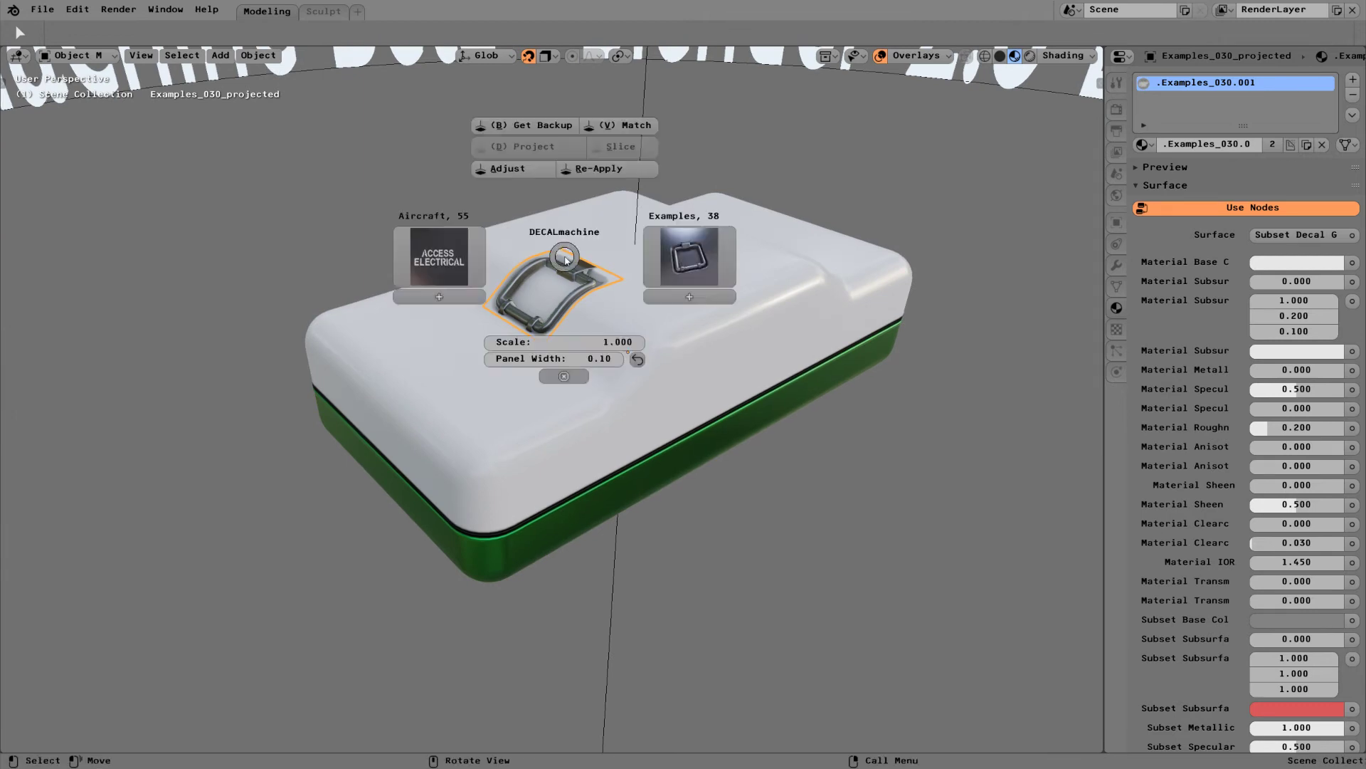
pyautogui.click(531, 117)
# Move the backup Examples_030 decal onto the opposite slope of the white part and rotate it so its latch points uphill.
pyautogui.moveTo(728, 360); pyautogui.dragTo(524, 249, button='middle')
pyautogui.moveTo(649, 359); pyautogui.dragTo(622, 385, button='middle')
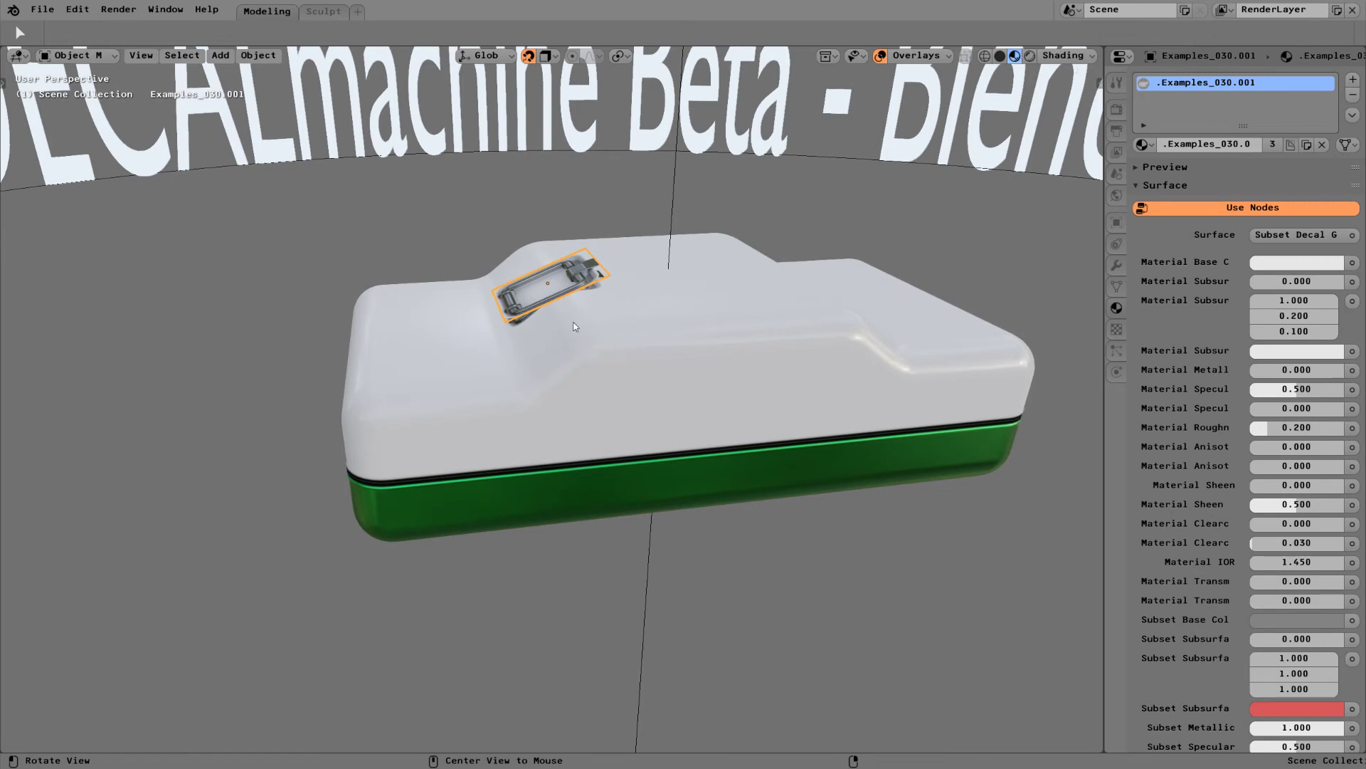
pyautogui.moveTo(659, 357); pyautogui.dragTo(555, 398, button='middle')
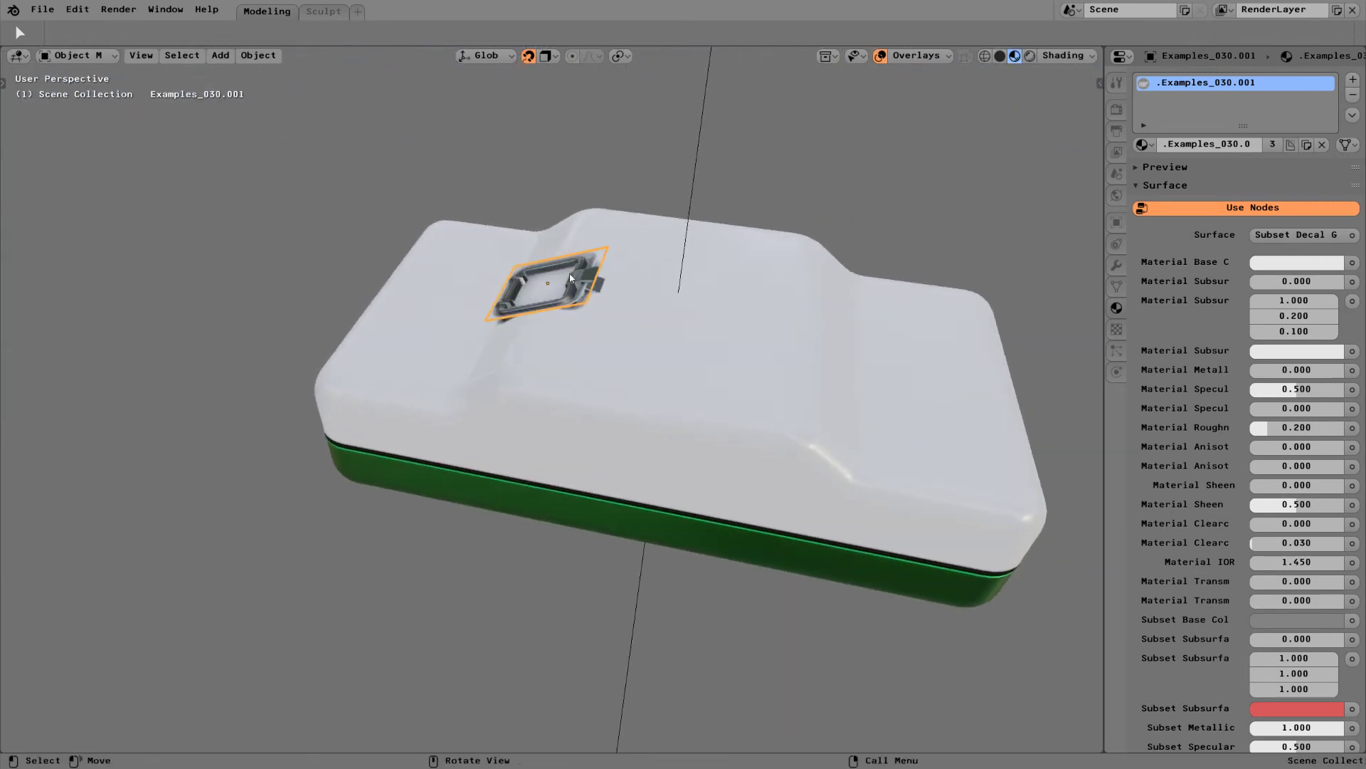
pyautogui.press('g')
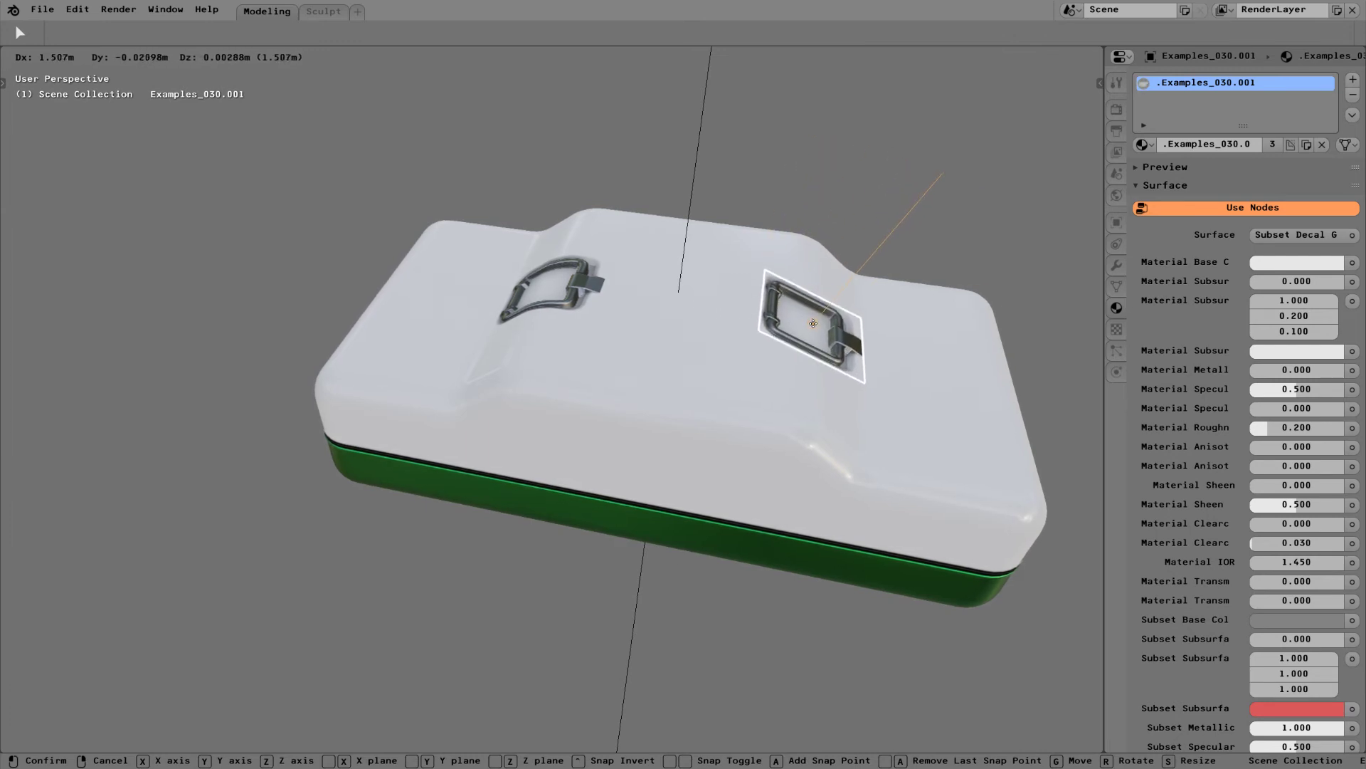
pyautogui.click(817, 324)
pyautogui.press('d')
pyautogui.press('a')
pyautogui.scroll(-3, 872, 356)
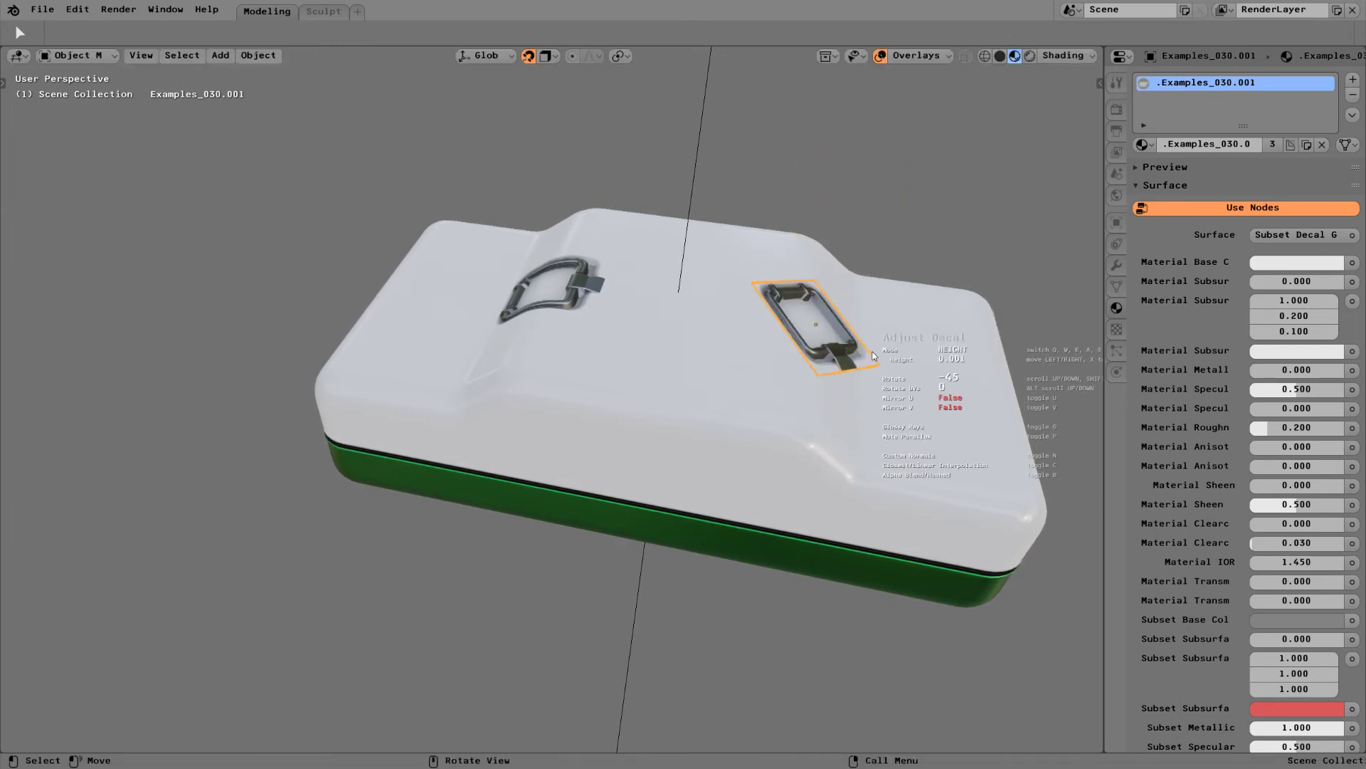
pyautogui.scroll(-1, 874, 355)
pyautogui.click(875, 360)
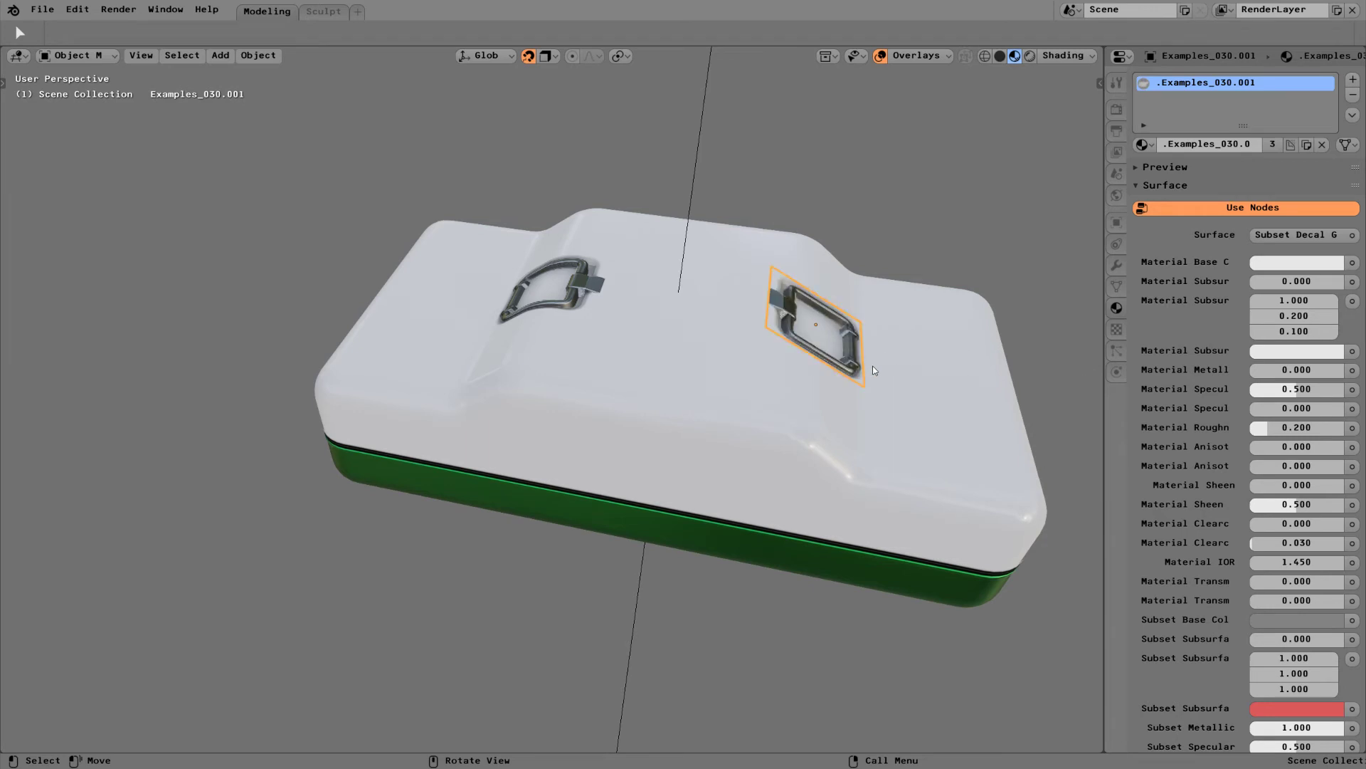
# Project the moved Examples_030 decal onto the body's second slope, adjust its height, and clear the selection.
pyautogui.keyDown('shift'); pyautogui.click(809, 432); pyautogui.keyUp('shift')
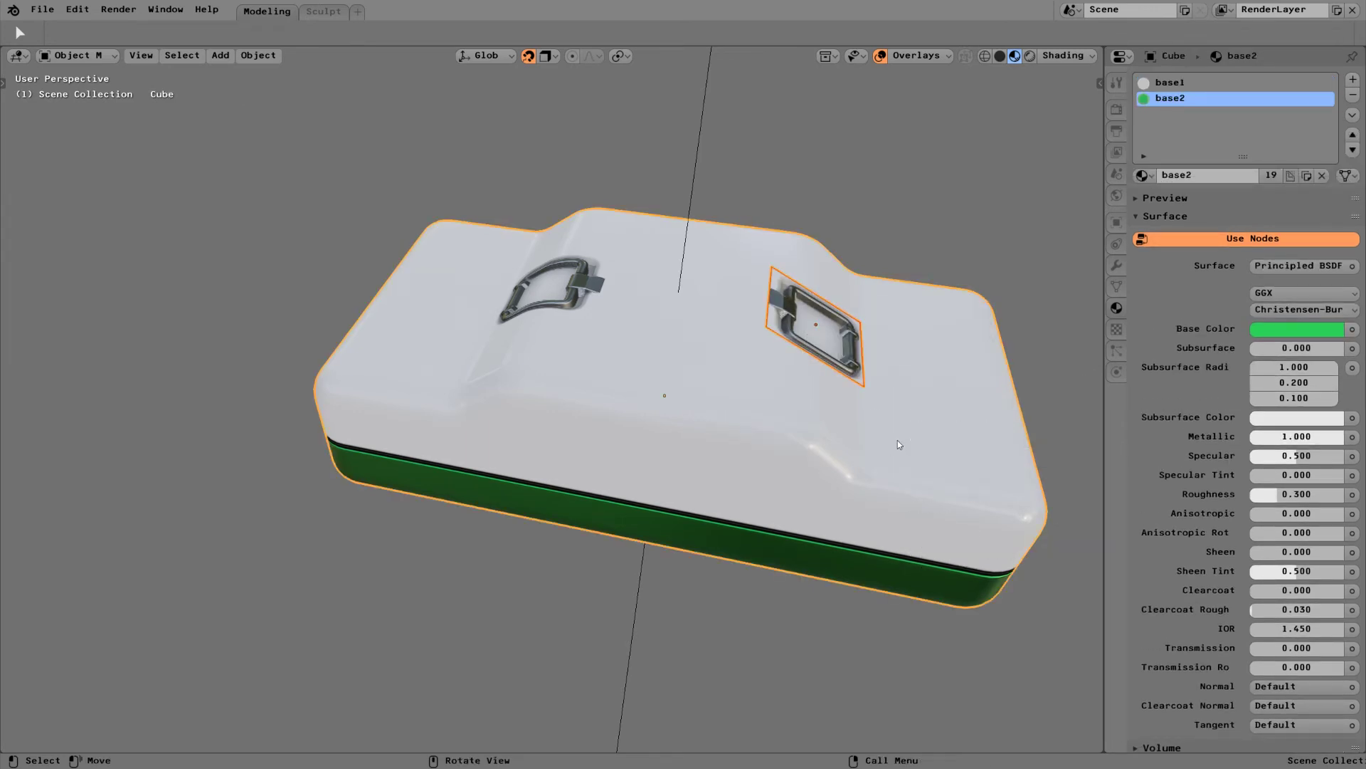
pyautogui.press('d')
pyautogui.press('d')
pyautogui.press('d')
pyautogui.press('a')
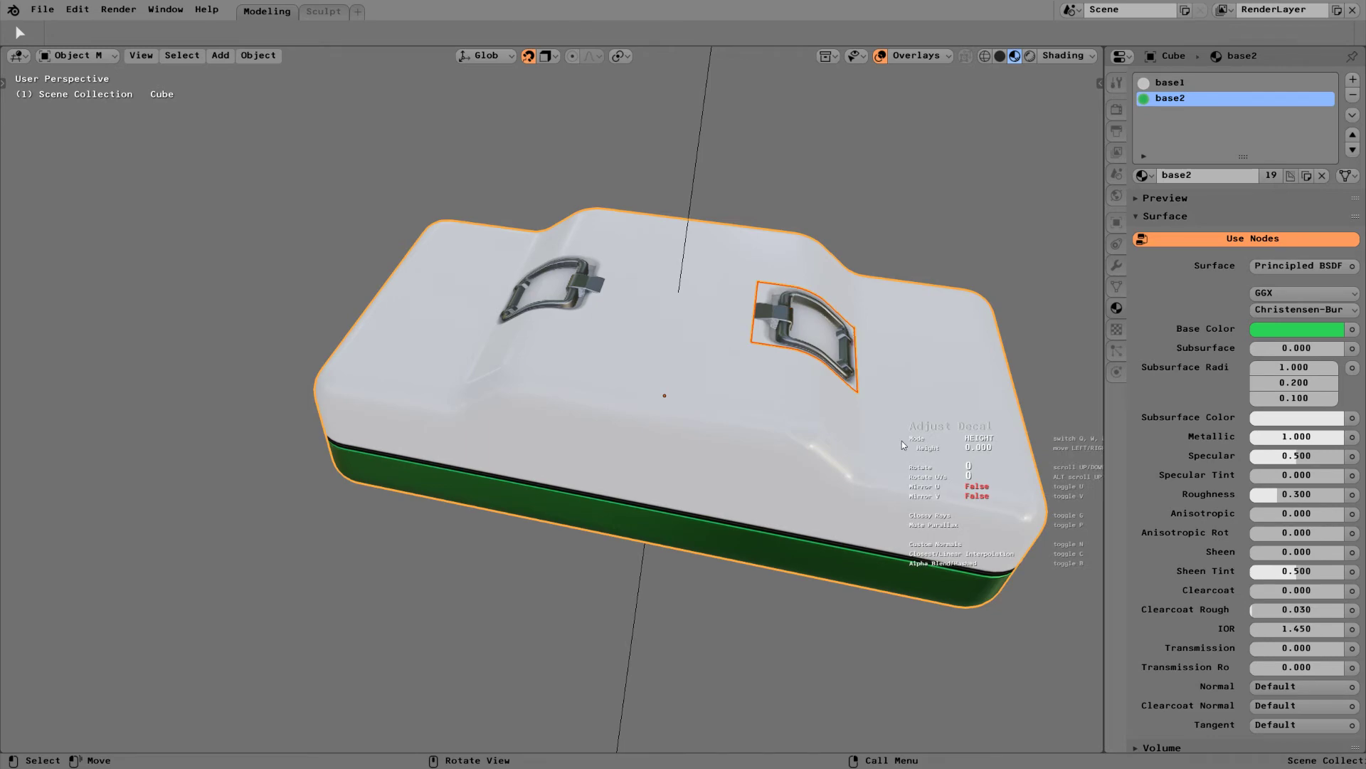
pyautogui.click(951, 447)
pyautogui.hotkey('alt', 'a')
# Insert decal 004 from the Examples library on the white part's long side and scale it up to about twice its size.
pyautogui.moveTo(765, 570); pyautogui.dragTo(687, 366, button='middle')
pyautogui.press('d')
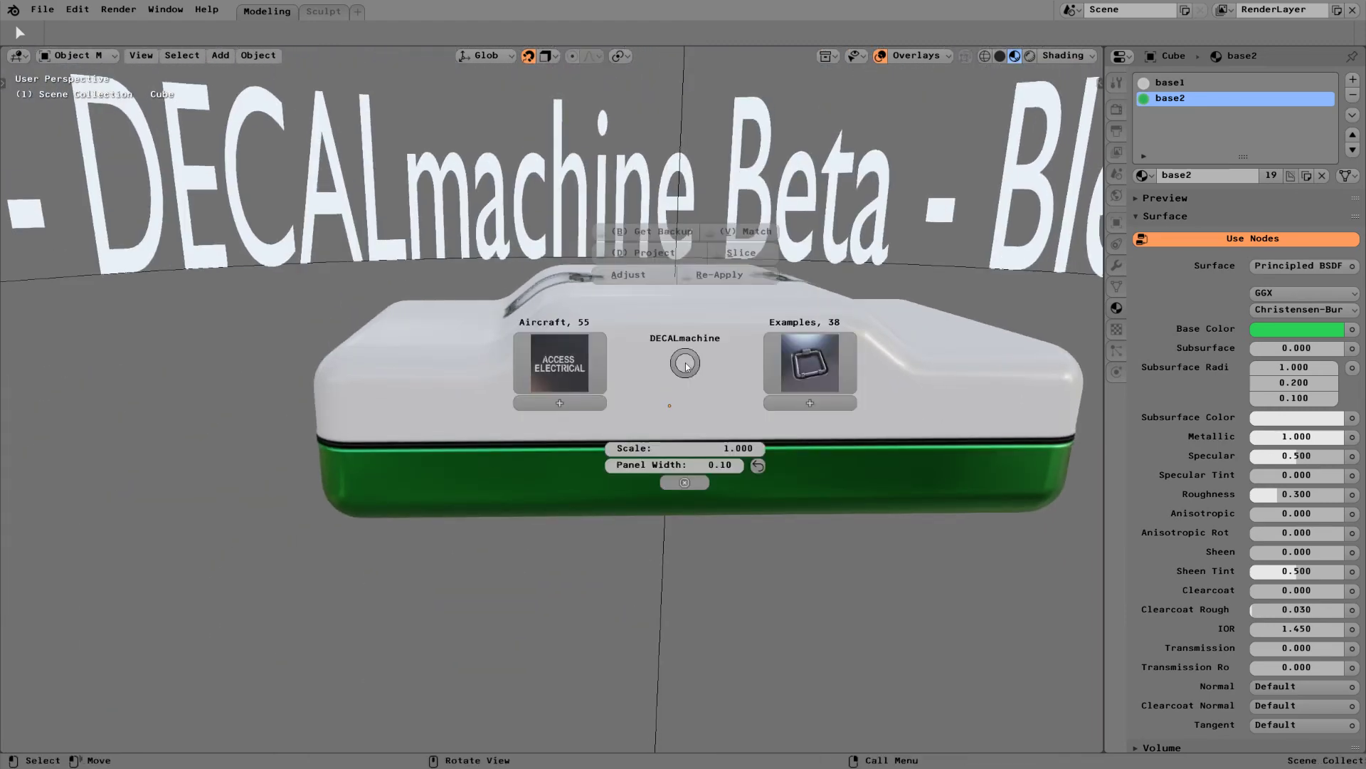
pyautogui.click(844, 359)
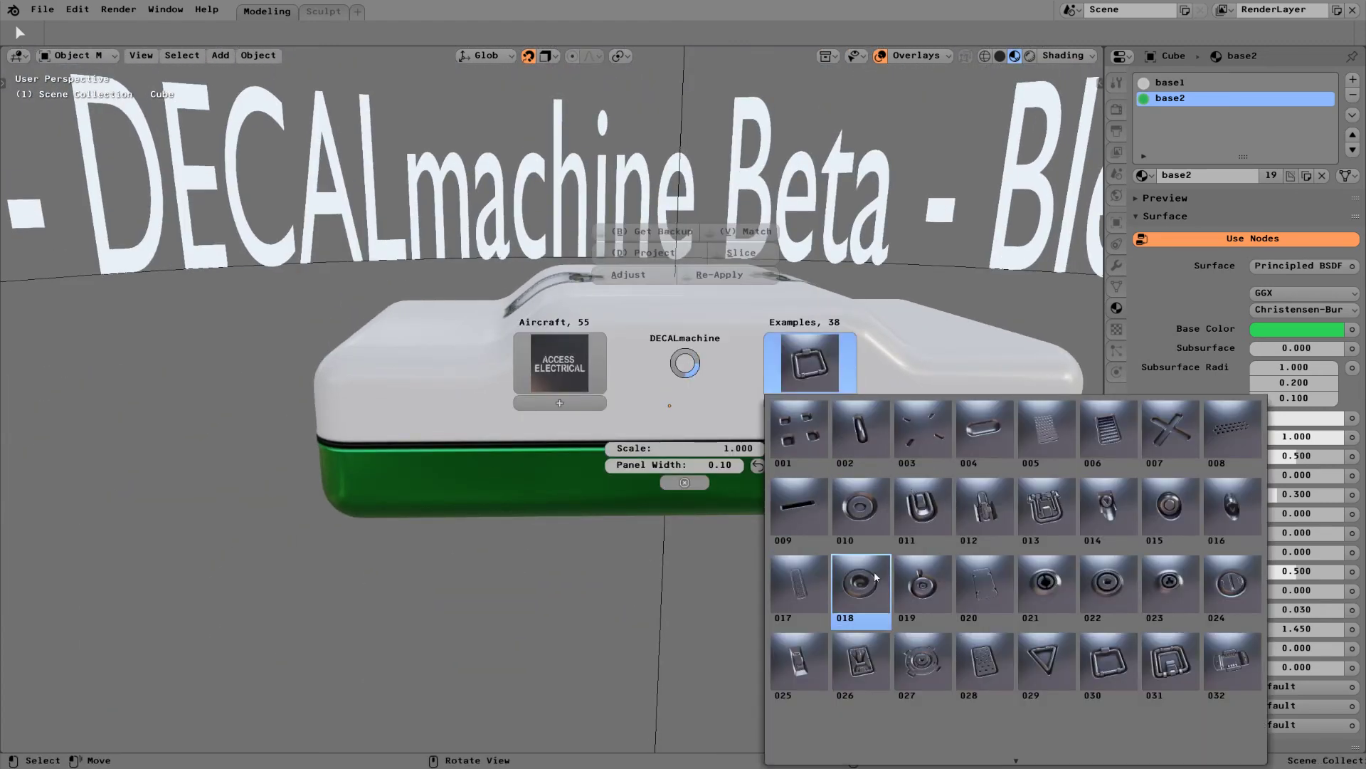
pyautogui.click(959, 446)
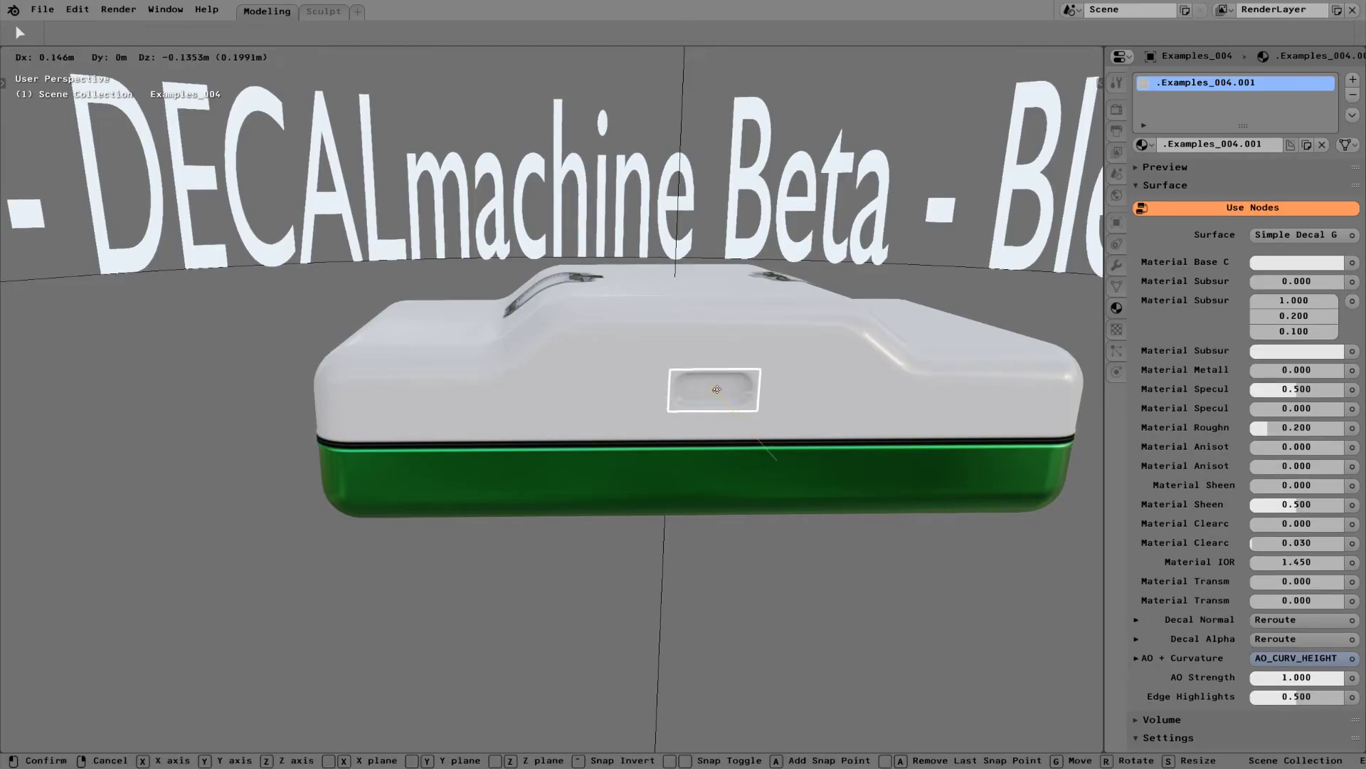
pyautogui.click(770, 376)
pyautogui.press('s')
pyautogui.click(947, 372)
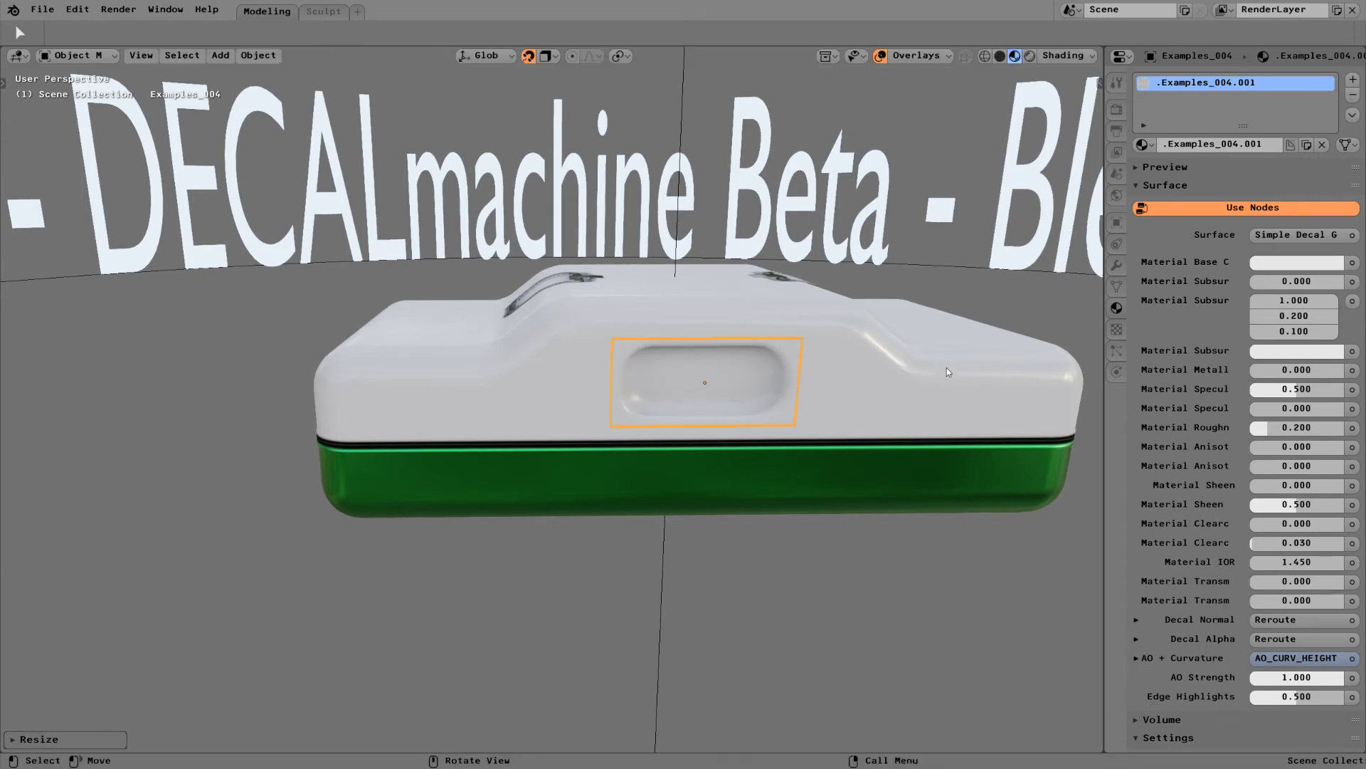
# Insert another 004 decal on the green lower part, move it to the rounded bottom edge below the white recess, and scale it up.
pyautogui.moveTo(619, 359); pyautogui.dragTo(550, 297, button='middle')
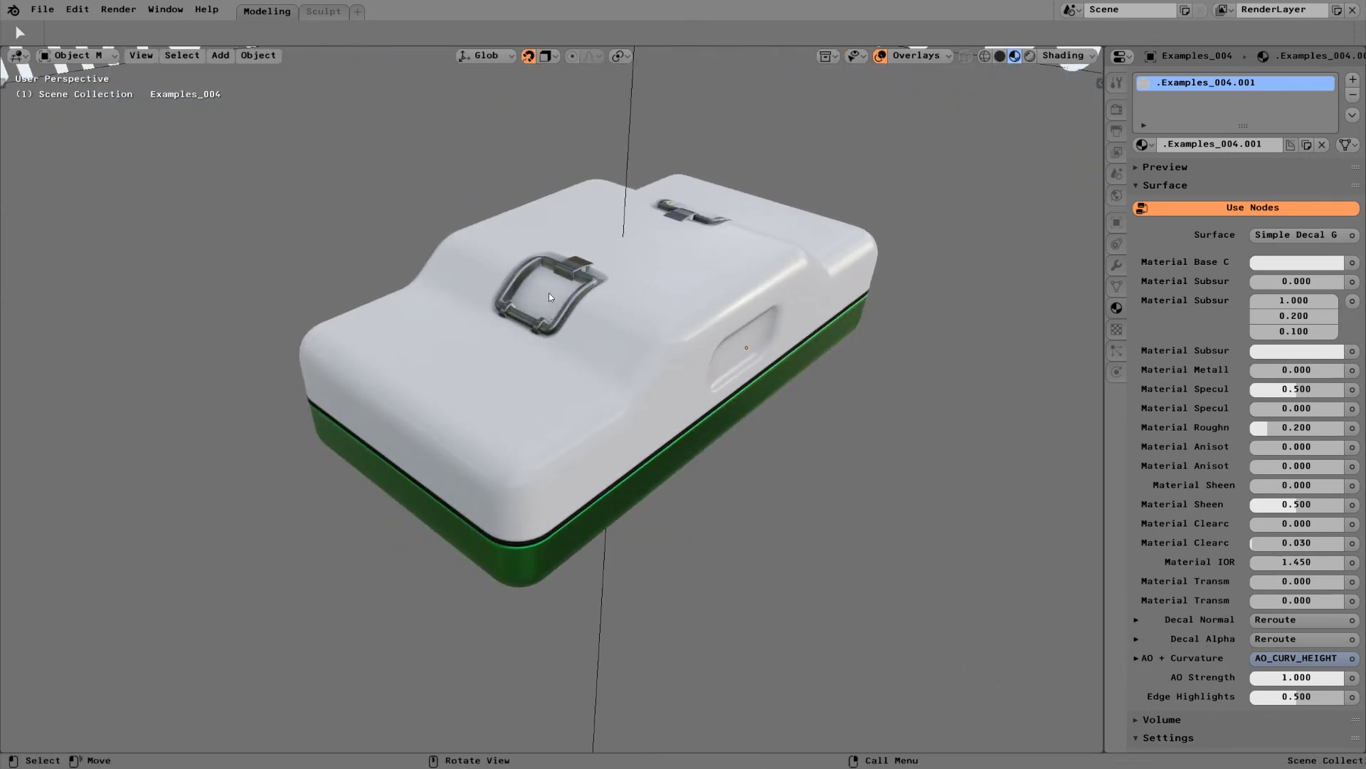
pyautogui.moveTo(695, 320); pyautogui.dragTo(773, 324, button='middle')
pyautogui.moveTo(800, 437); pyautogui.dragTo(825, 341, button='middle')
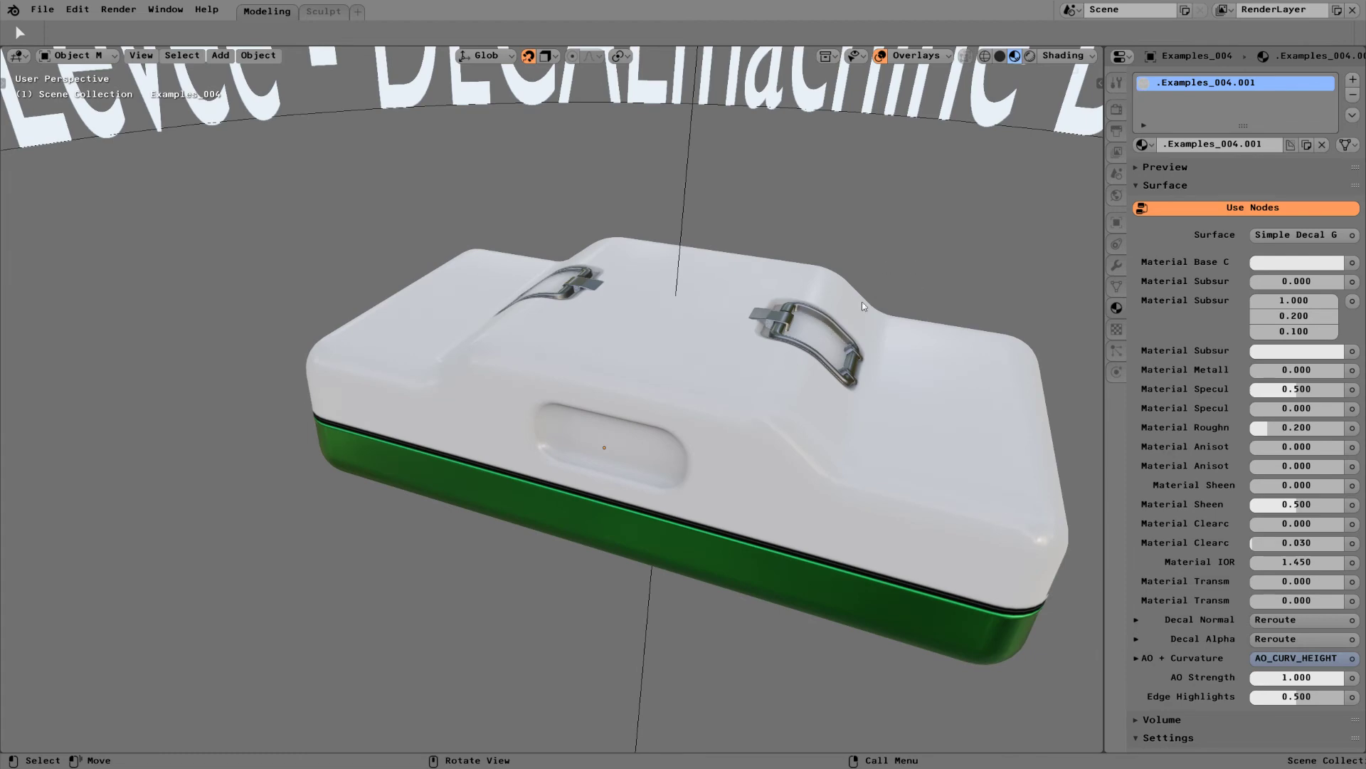
pyautogui.moveTo(712, 440); pyautogui.dragTo(702, 251, button='middle')
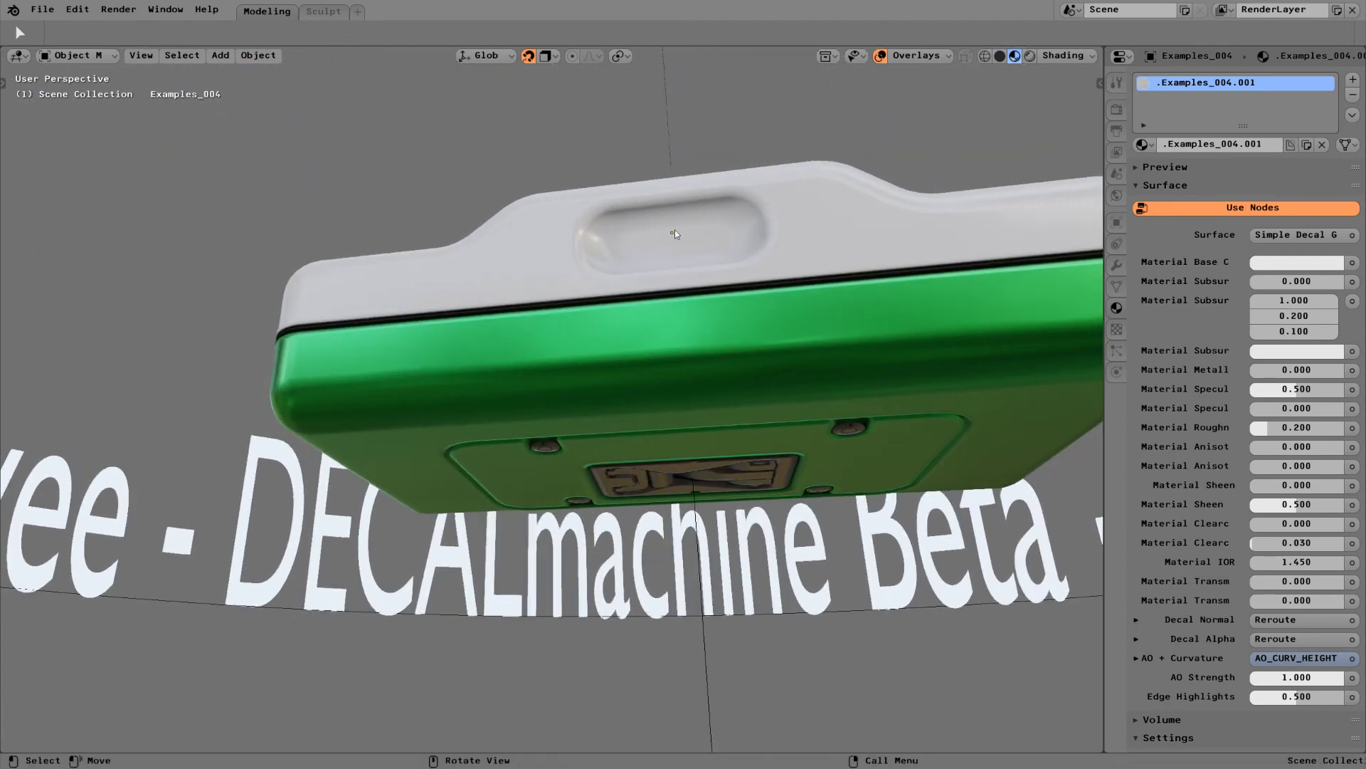
pyautogui.moveTo(614, 398); pyautogui.dragTo(696, 384, button='middle')
pyautogui.press('d')
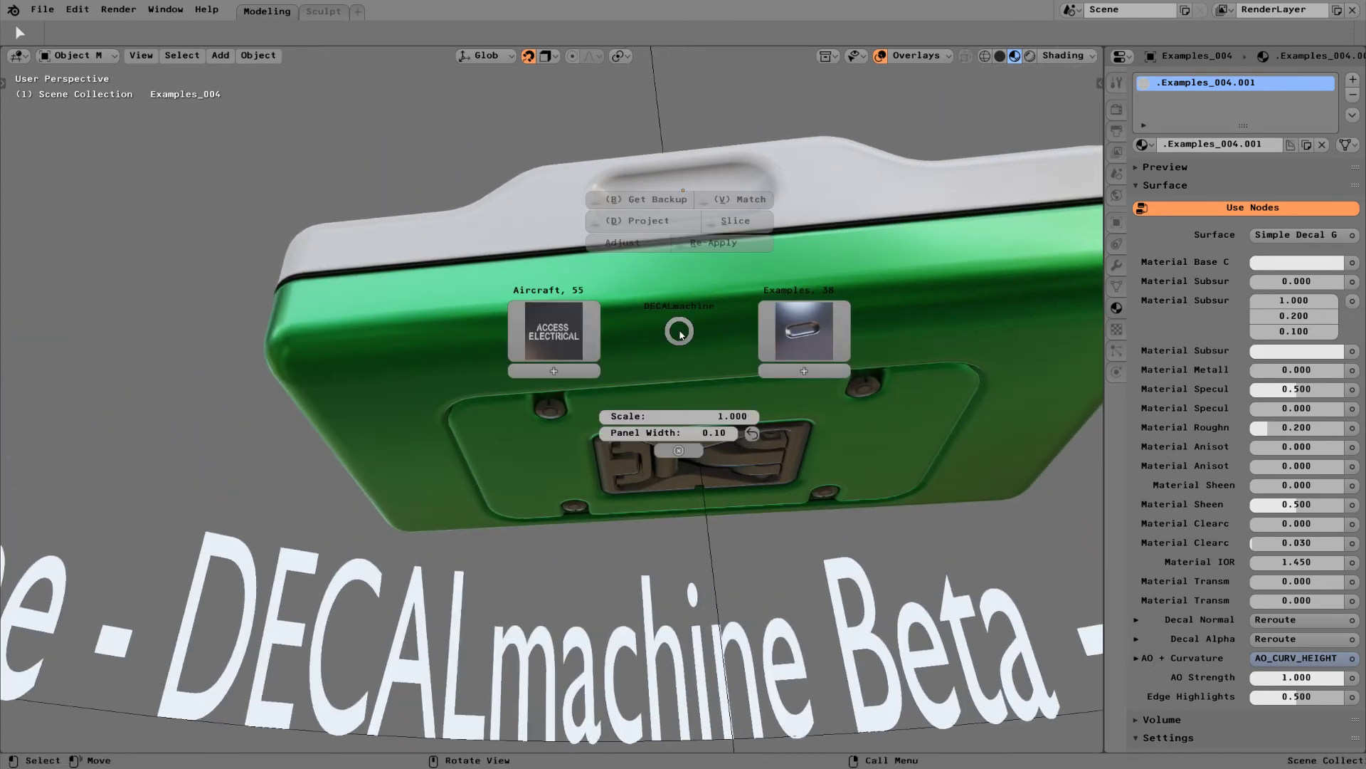
pyautogui.click(818, 322)
pyautogui.click(977, 398)
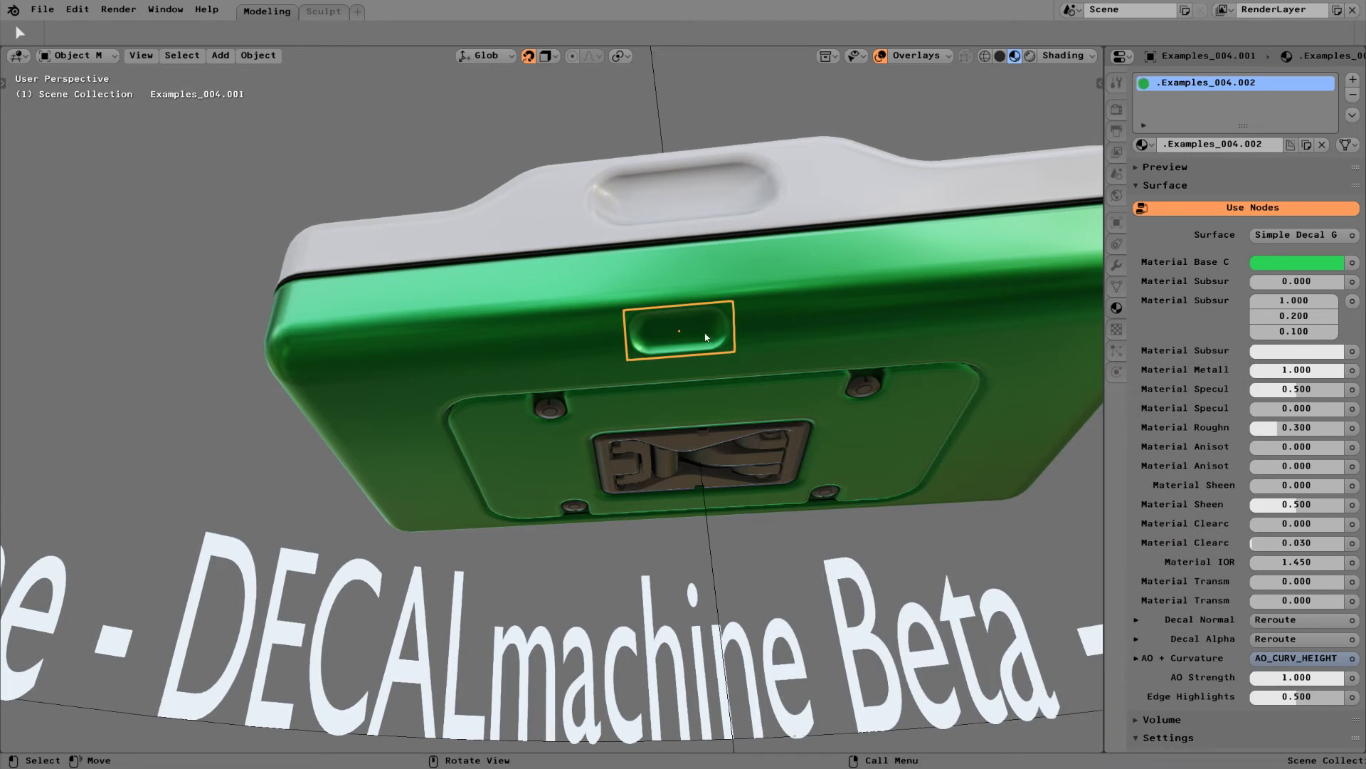
pyautogui.press('g')
pyautogui.click(690, 315)
pyautogui.press('s')
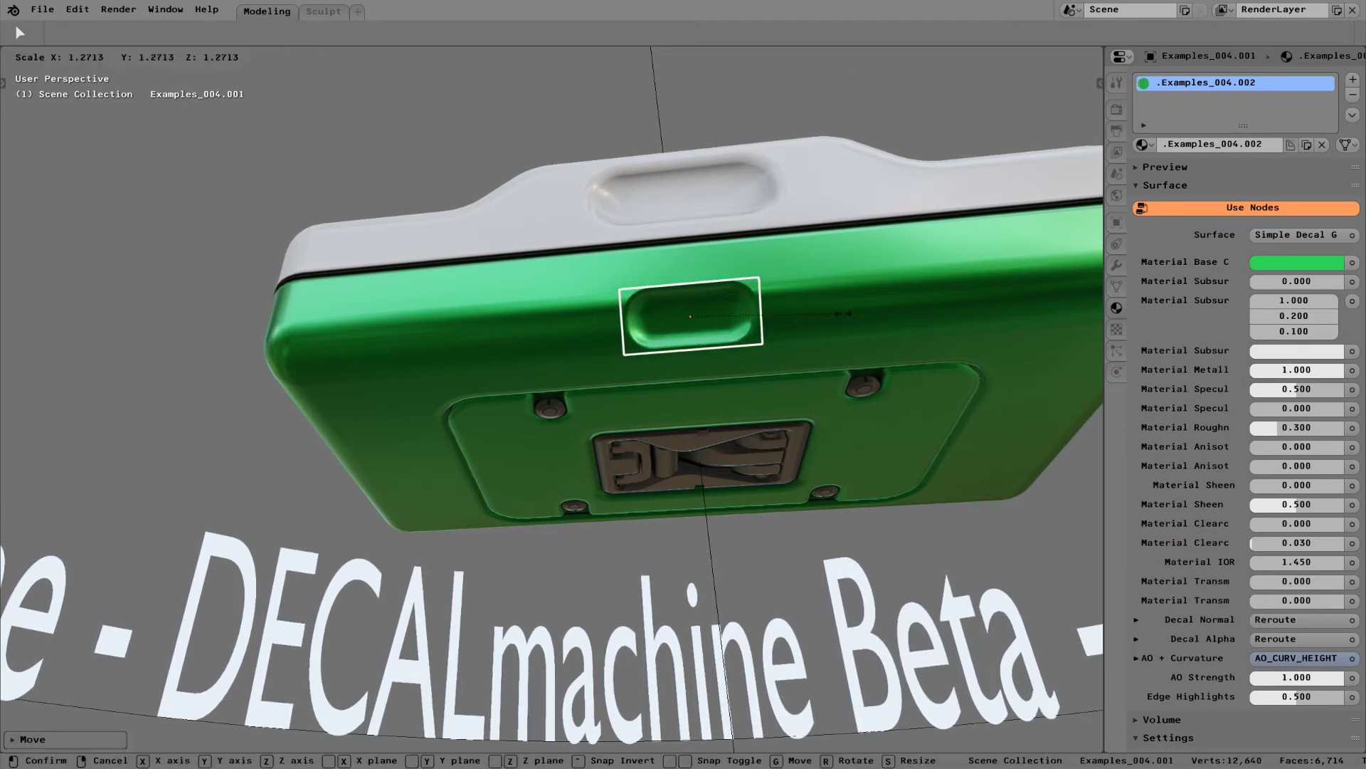
pyautogui.click(888, 315)
# Project the green 004 decal onto the body's rounded bottom edge.
pyautogui.moveTo(817, 332); pyautogui.dragTo(819, 253, button='middle')
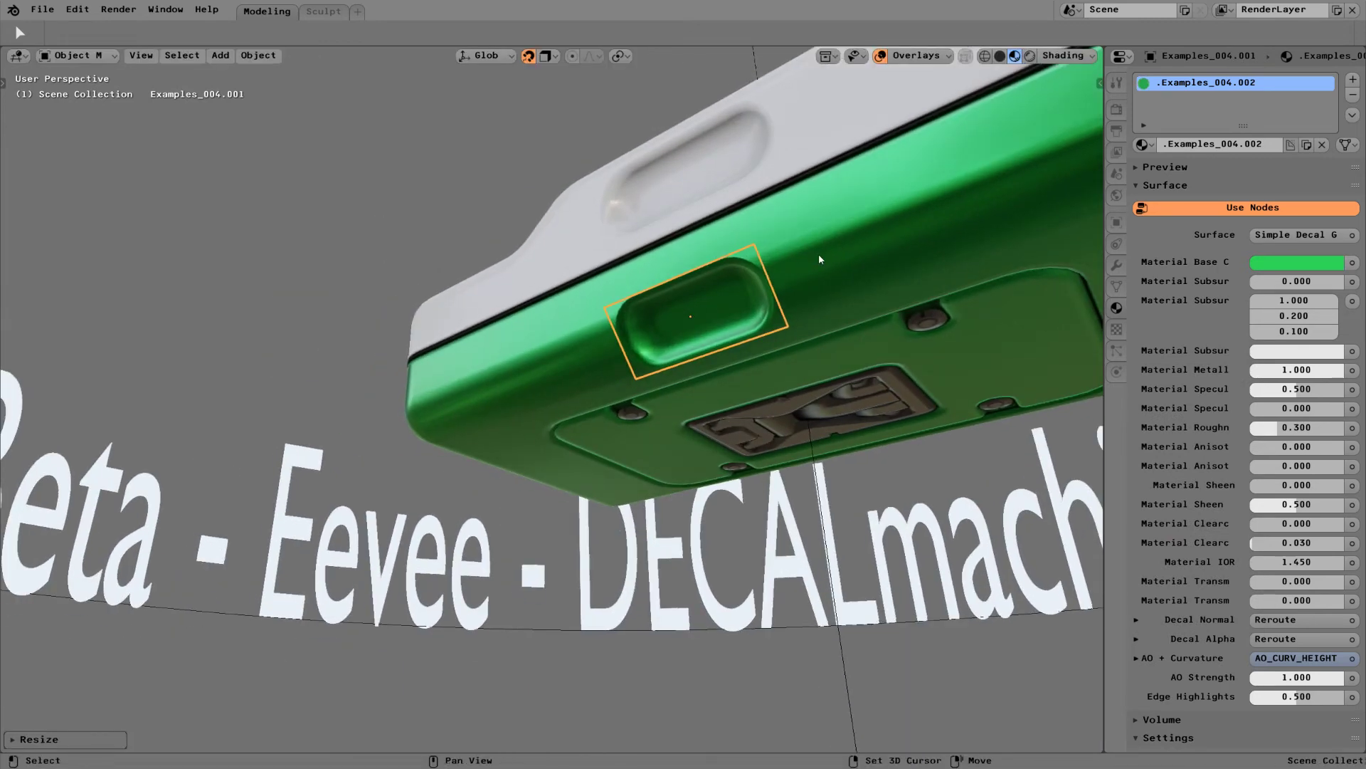
pyautogui.keyDown('shift'); pyautogui.click(817, 253); pyautogui.keyUp('shift')
pyautogui.press('d')
pyautogui.press('p')
pyautogui.click(817, 253)
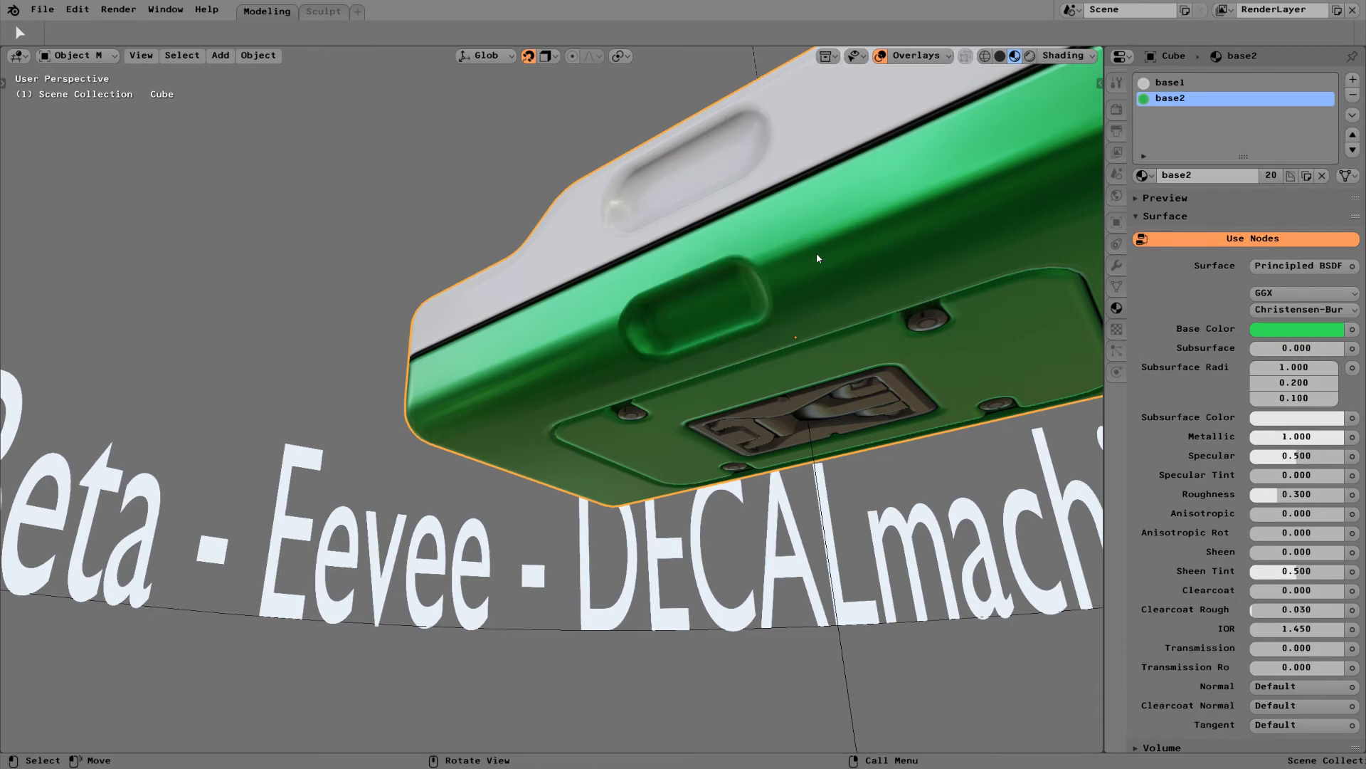
# Insert two smaller 004 decals beside the large recess, one on the white part and one on the green part.
pyautogui.moveTo(793, 352); pyautogui.dragTo(754, 246, button='middle')
pyautogui.click(745, 272)
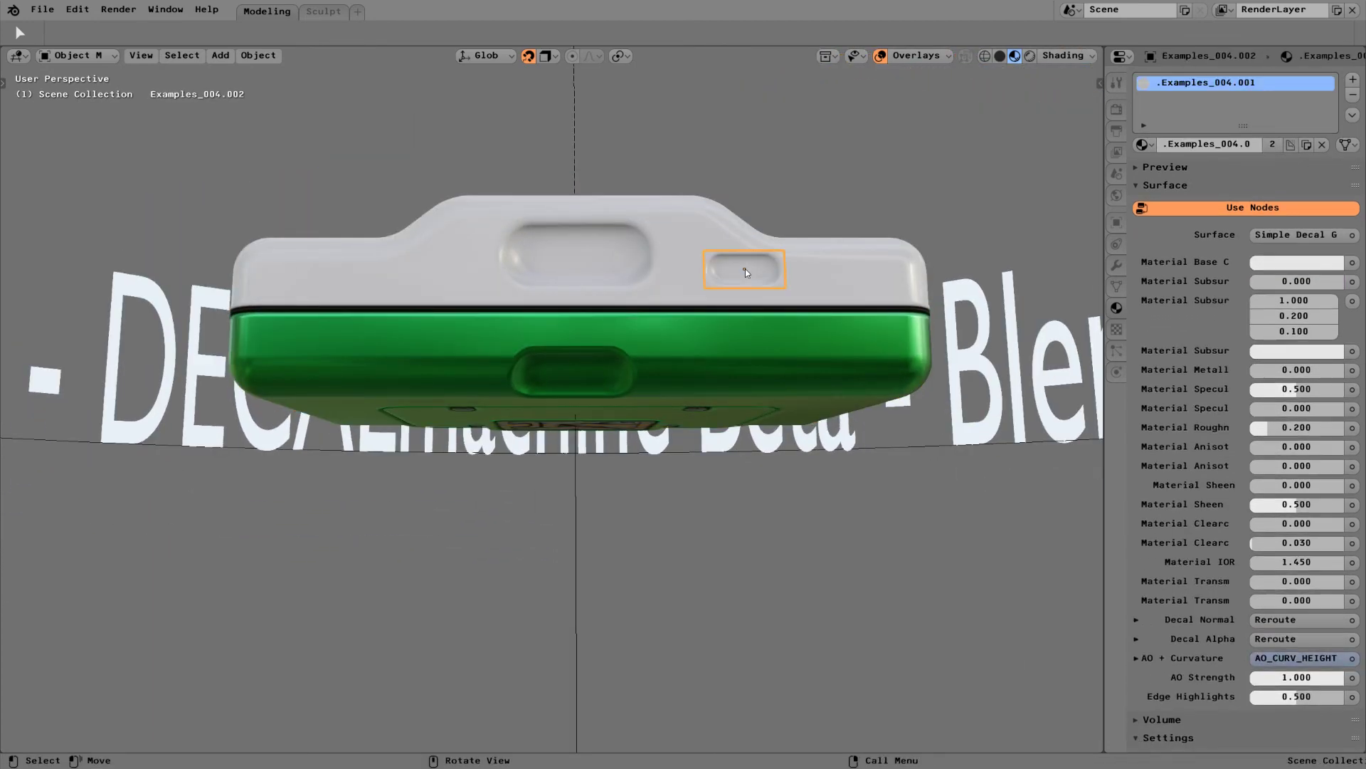
pyautogui.click(742, 335)
# Add a vertical loop cut to the large white 004 decal's mesh with an edge slide factor of 0.385 and Correct UVs enabled.
pyautogui.moveTo(755, 378); pyautogui.dragTo(643, 323, button='middle')
pyautogui.click(643, 326)
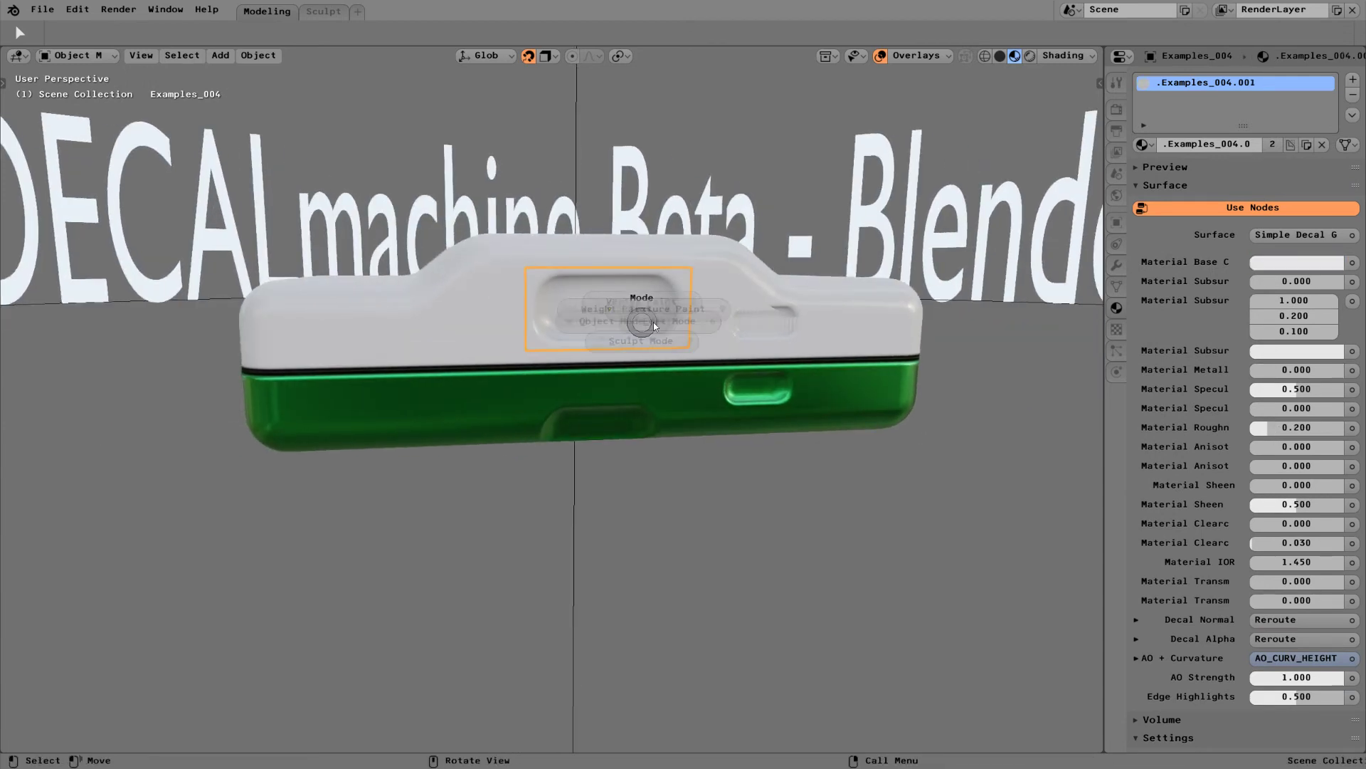
pyautogui.press('Tab')
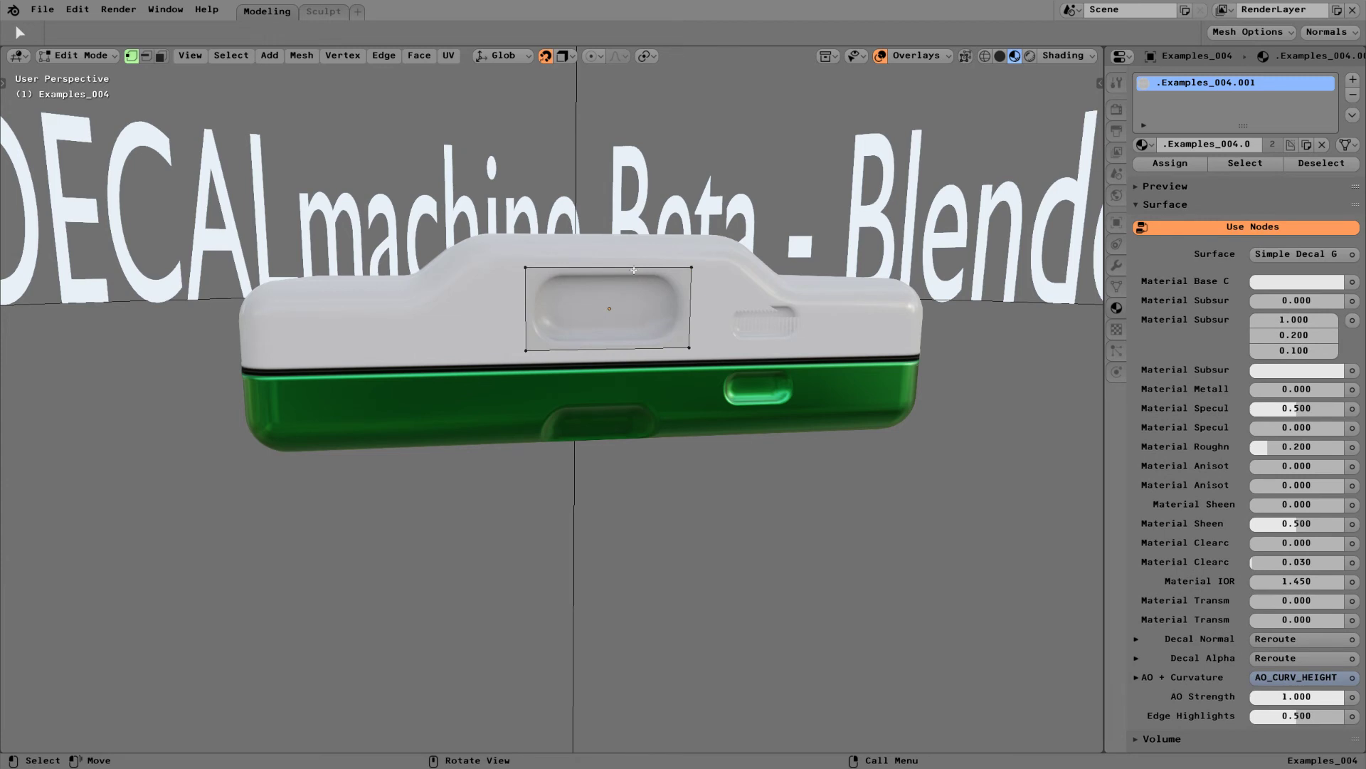
pyautogui.hotkey('ctrl', 'r')
pyautogui.click(684, 268)
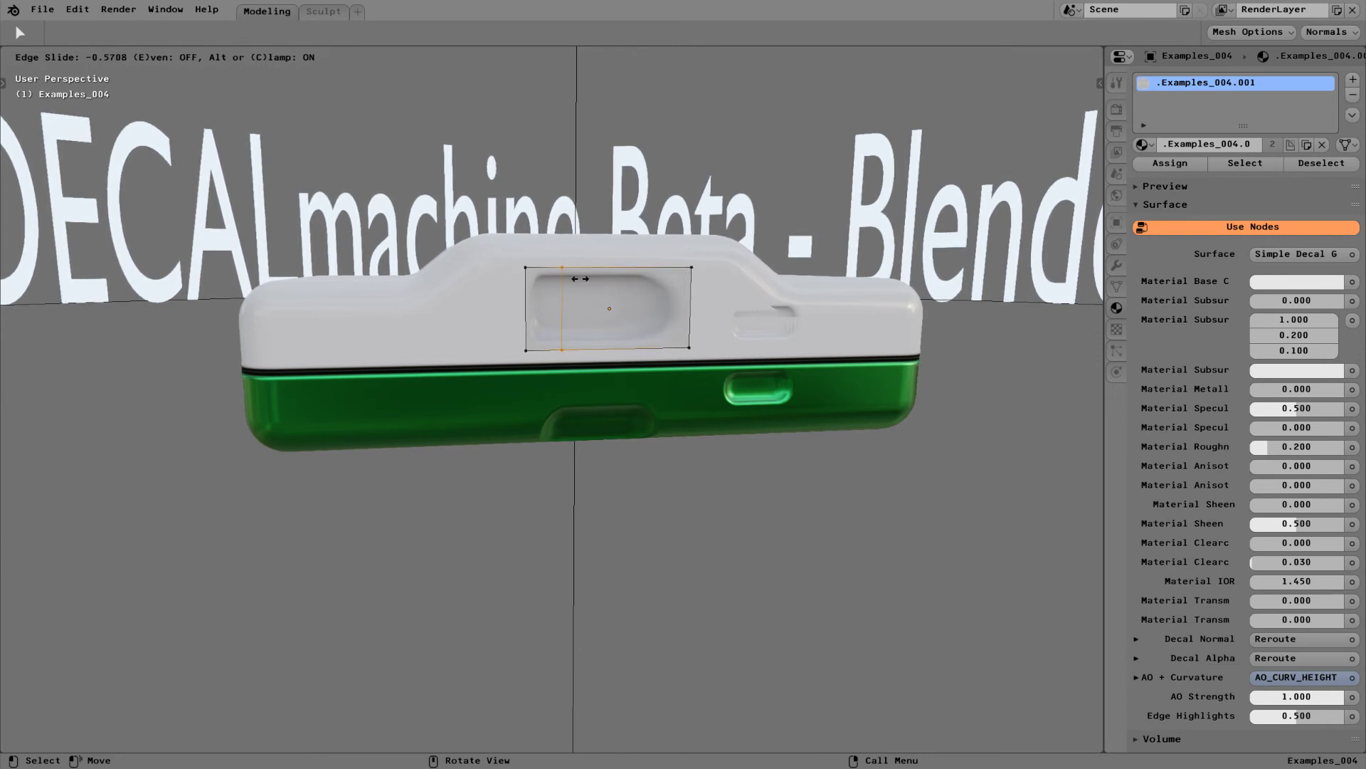
pyautogui.click(660, 269)
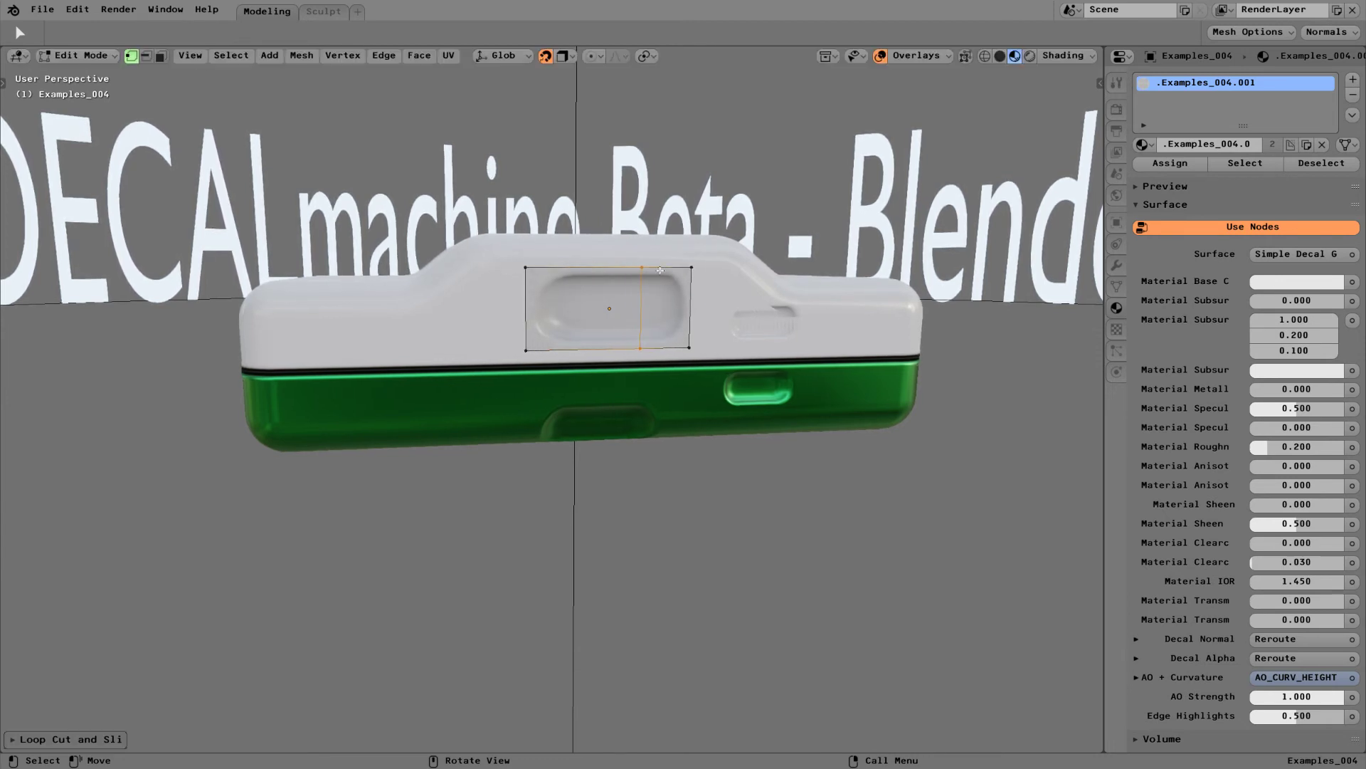
pyautogui.press('F9')
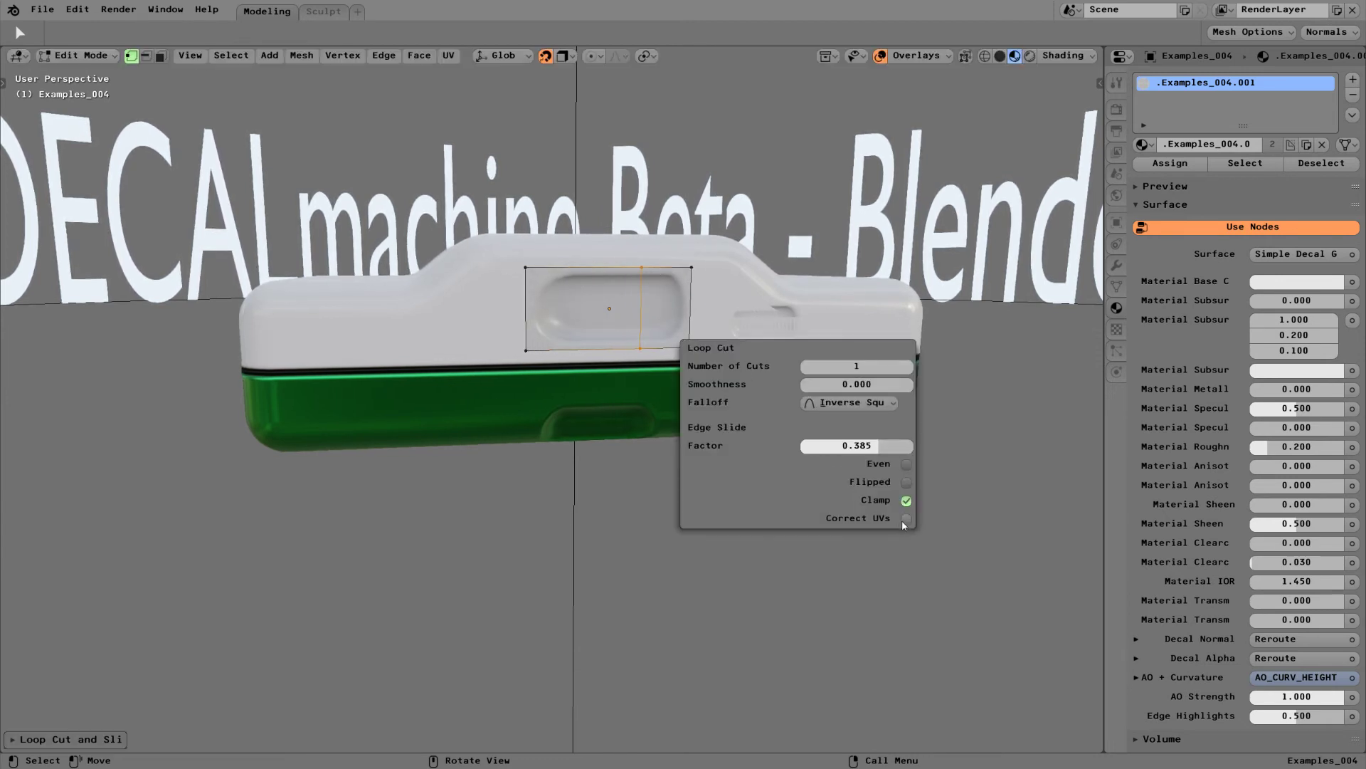
# Add a second, centred loop cut between the decal's left edge and the first cut.
pyautogui.hotkey('ctrl', 'r')
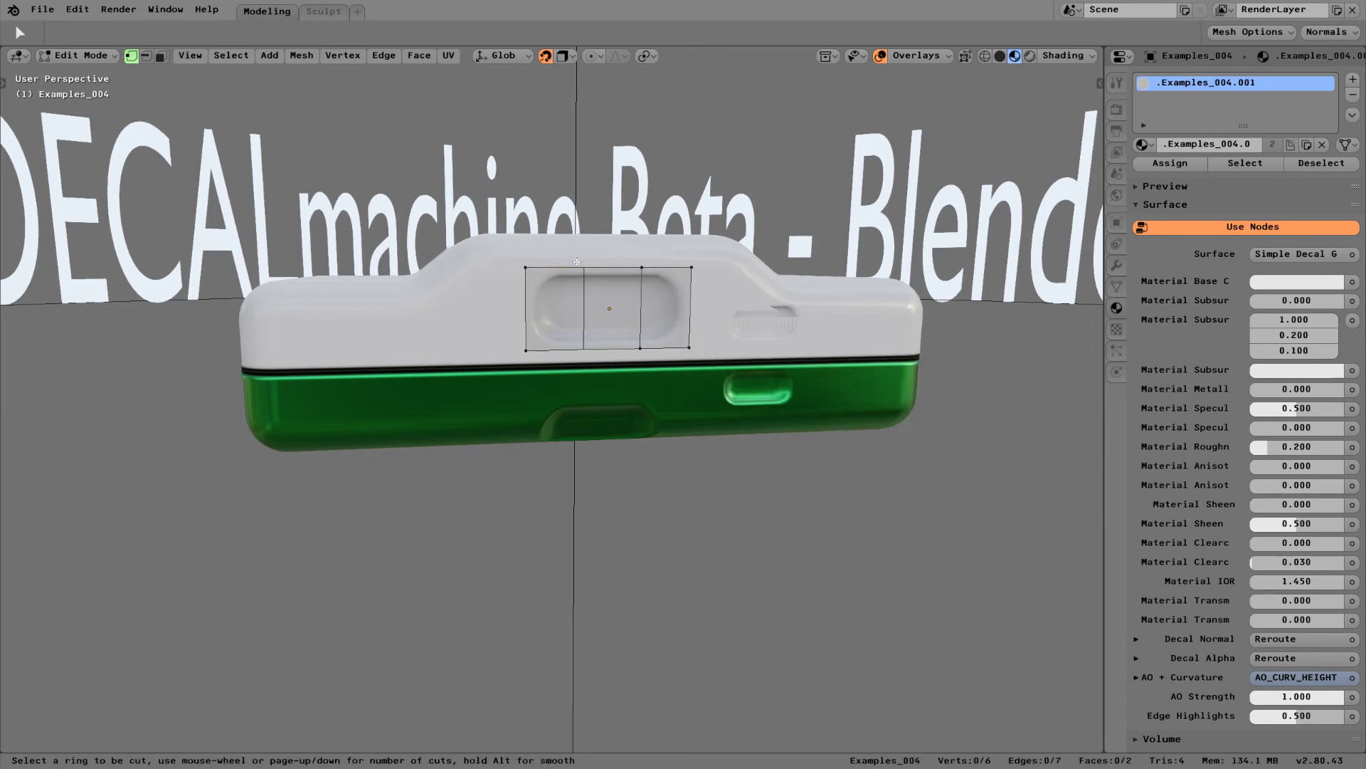
pyautogui.click(586, 267)
pyautogui.rightClick(604, 336)
# Select the four vertices bounding the left end section of the large white 004 decal's mesh.
pyautogui.press('b')
pyautogui.moveTo(514, 269); pyautogui.dragTo(608, 366)
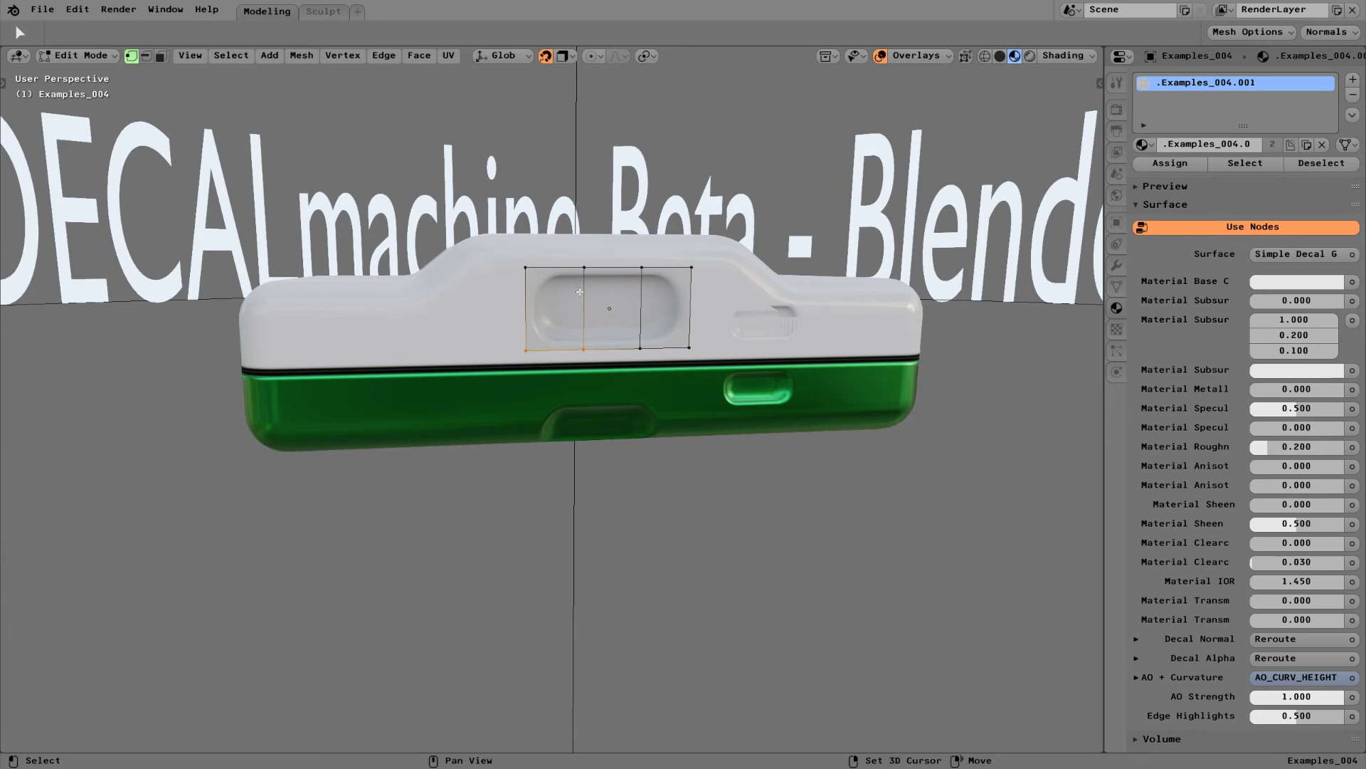
pyautogui.press('b')
pyautogui.moveTo(516, 258); pyautogui.dragTo(605, 286)
pyautogui.press('g')
pyautogui.press('y')
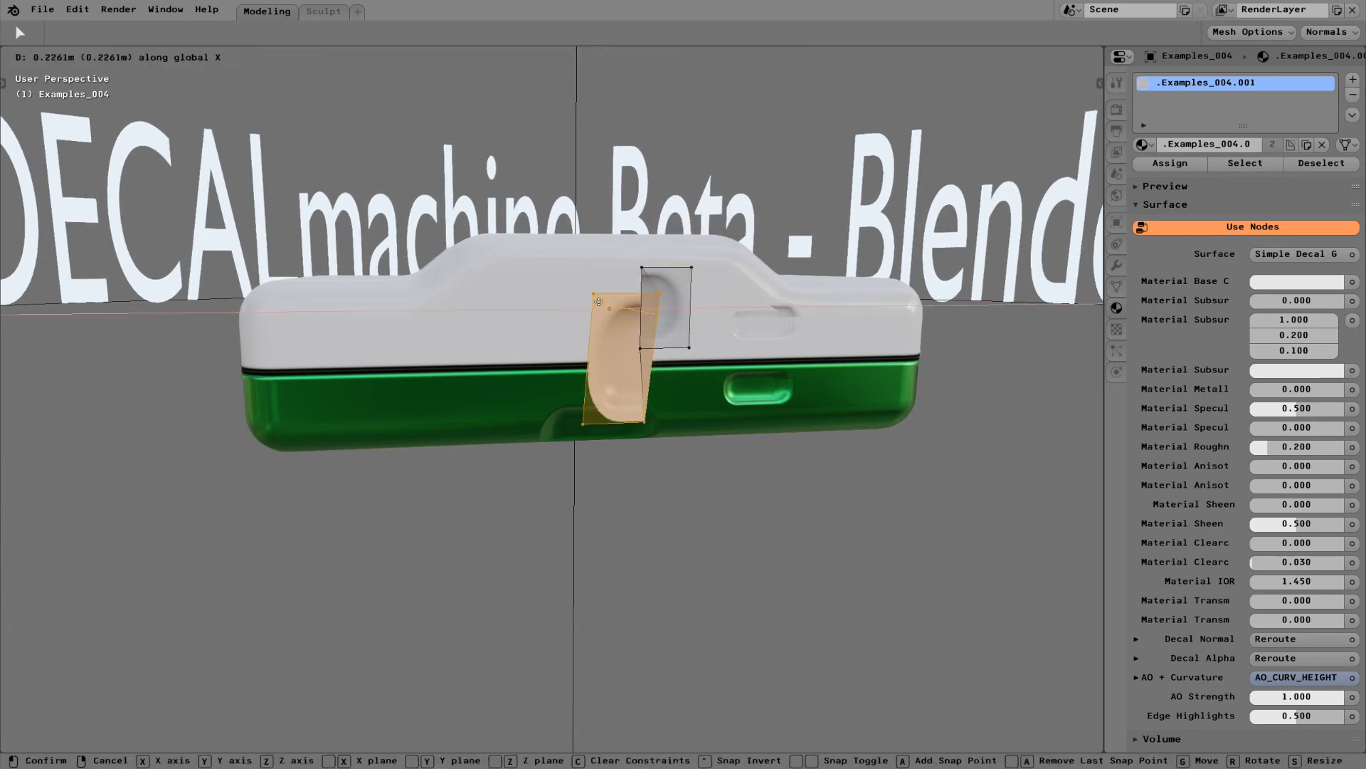
pyautogui.rightClick(608, 289)
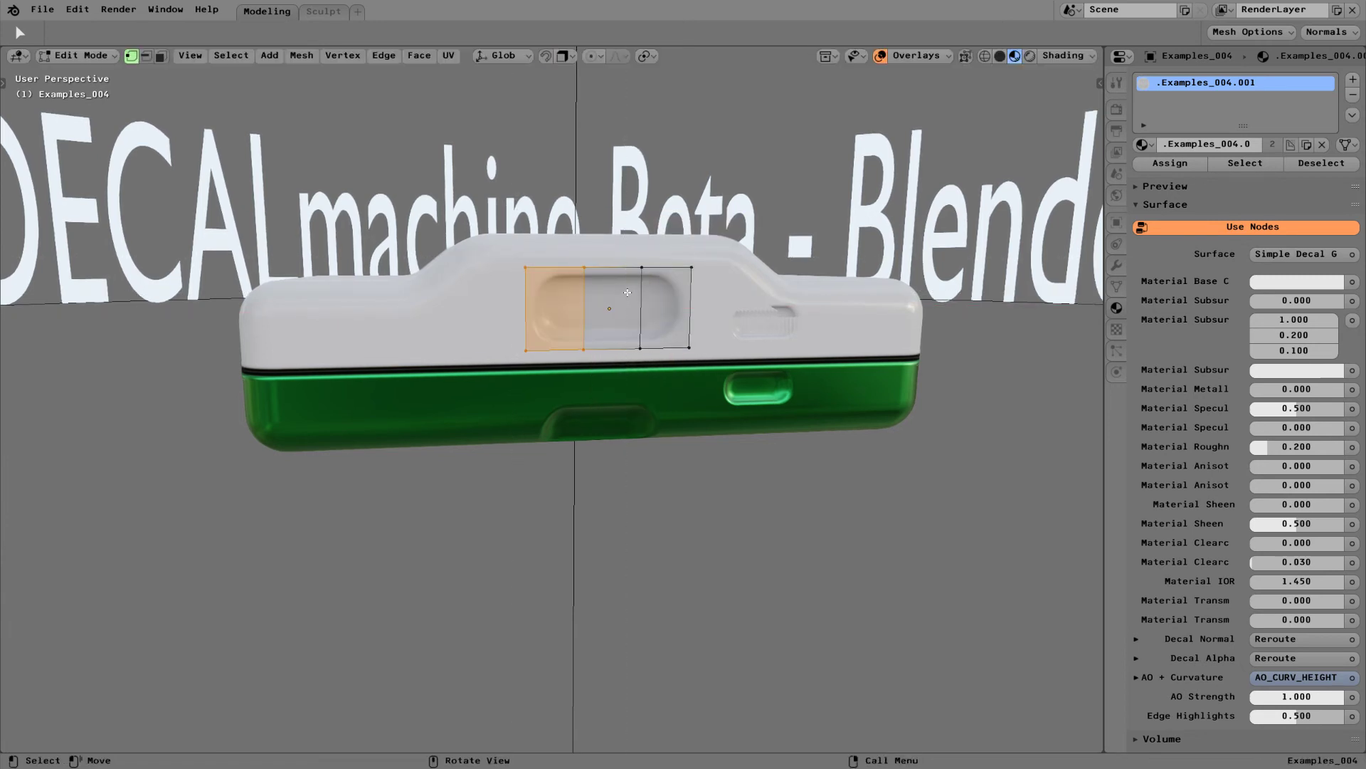
# Move the selected left end section outward along the global X axis to lengthen the recess, and clear the selection.
pyautogui.press('g')
pyautogui.press('x')
pyautogui.click(585, 295)
pyautogui.hotkey('alt', 'a')
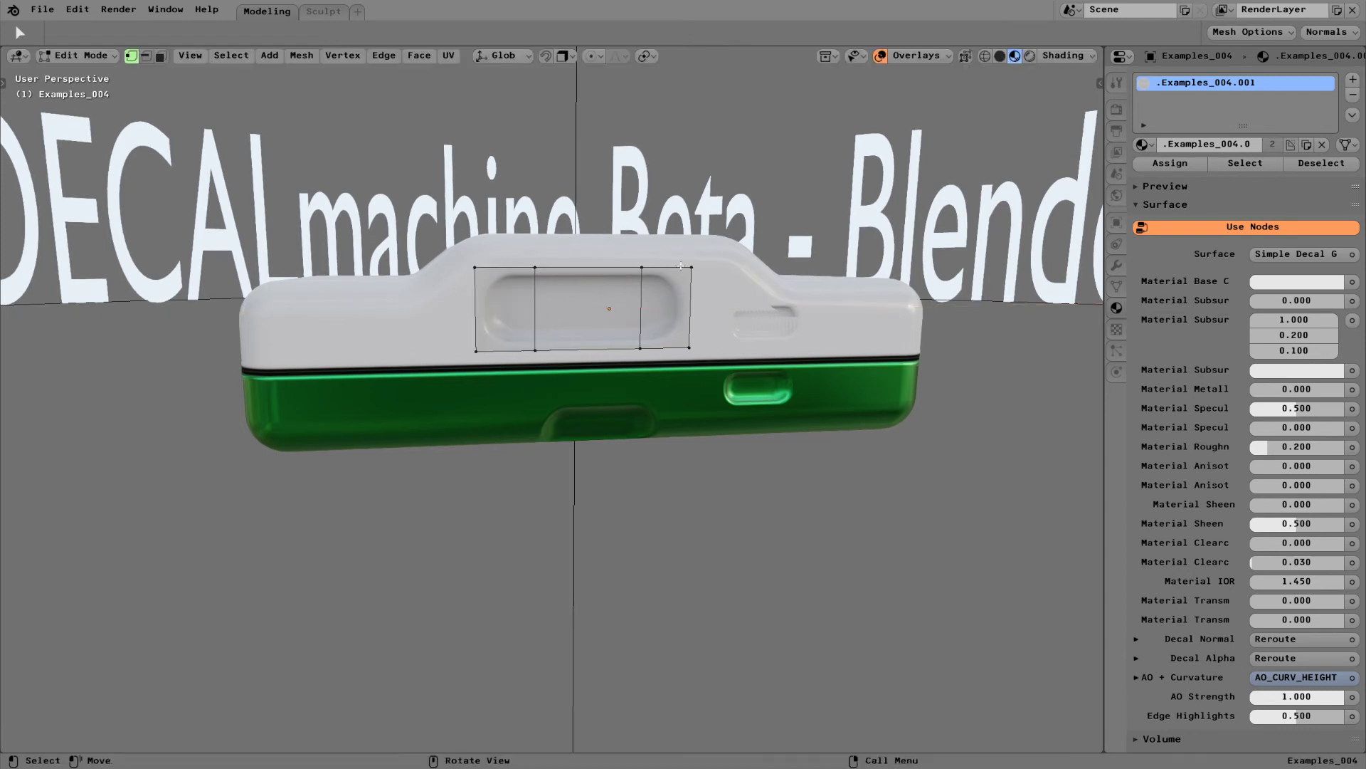
# Move the decal's right end section outward along the global X axis to stretch the recess, and return to Object Mode with nothing selected.
pyautogui.press('b')
pyautogui.moveTo(636, 264); pyautogui.dragTo(701, 356)
pyautogui.press('g')
pyautogui.press('x')
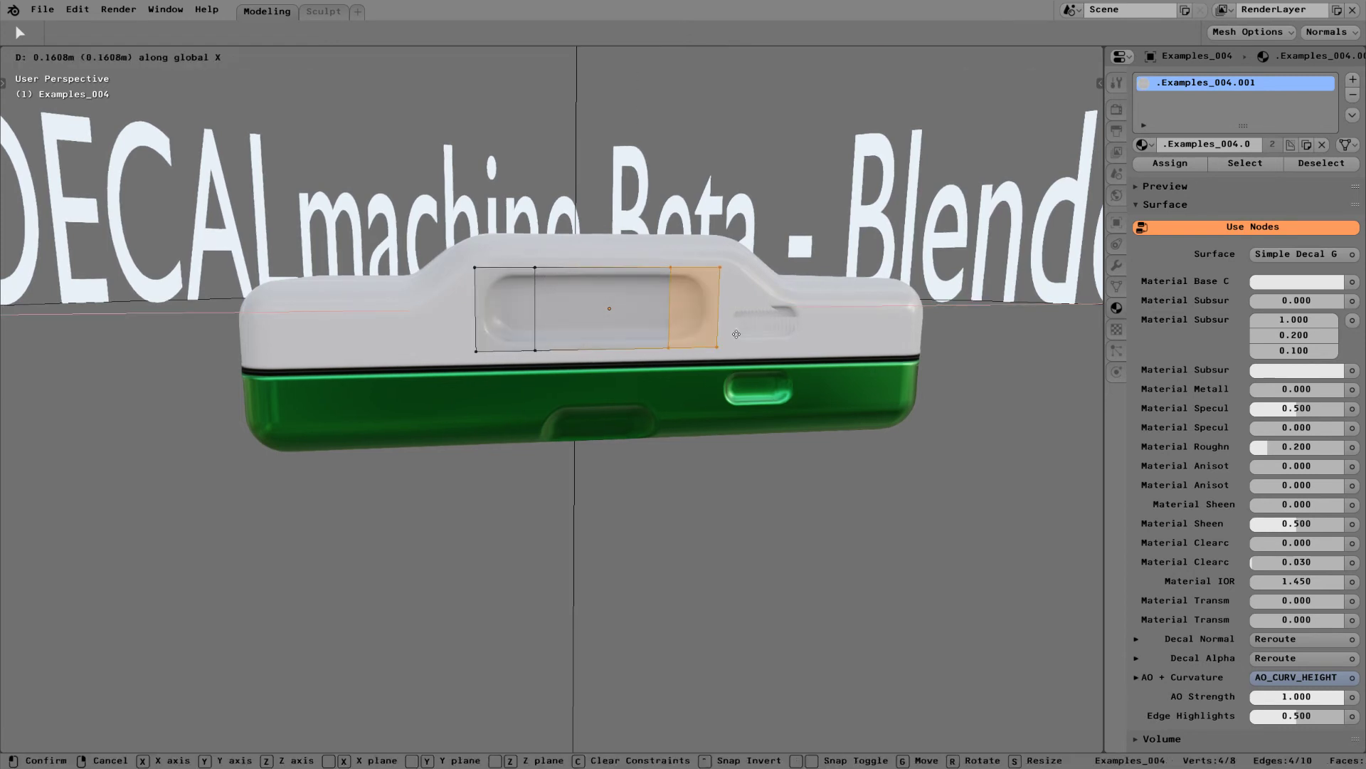
pyautogui.click(747, 336)
pyautogui.hotkey('alt', 'a')
pyautogui.moveTo(669, 434); pyautogui.dragTo(584, 317, button='middle')
pyautogui.press('Tab')
pyautogui.hotkey('alt', 'a')
# Insert decal 021 from the Examples library on the white front of the body.
pyautogui.press('d')
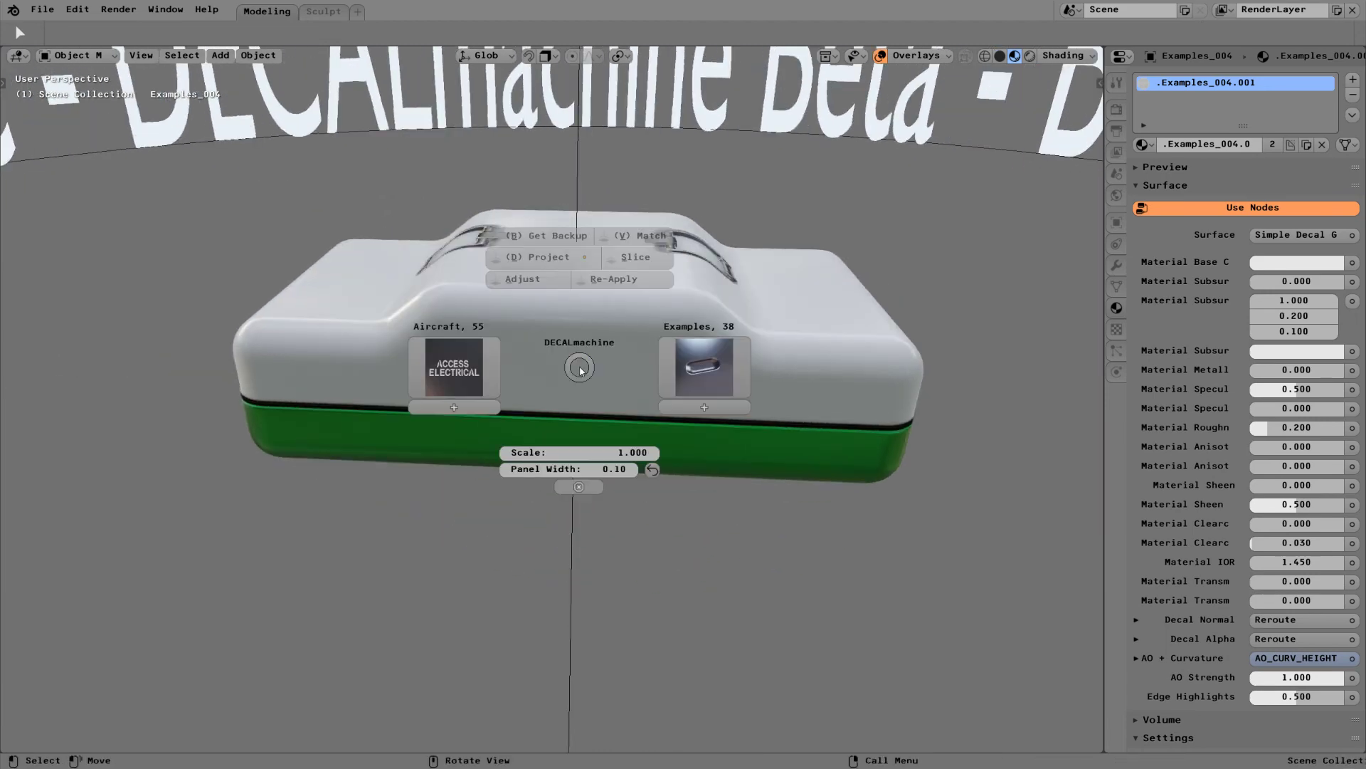
pyautogui.click(720, 369)
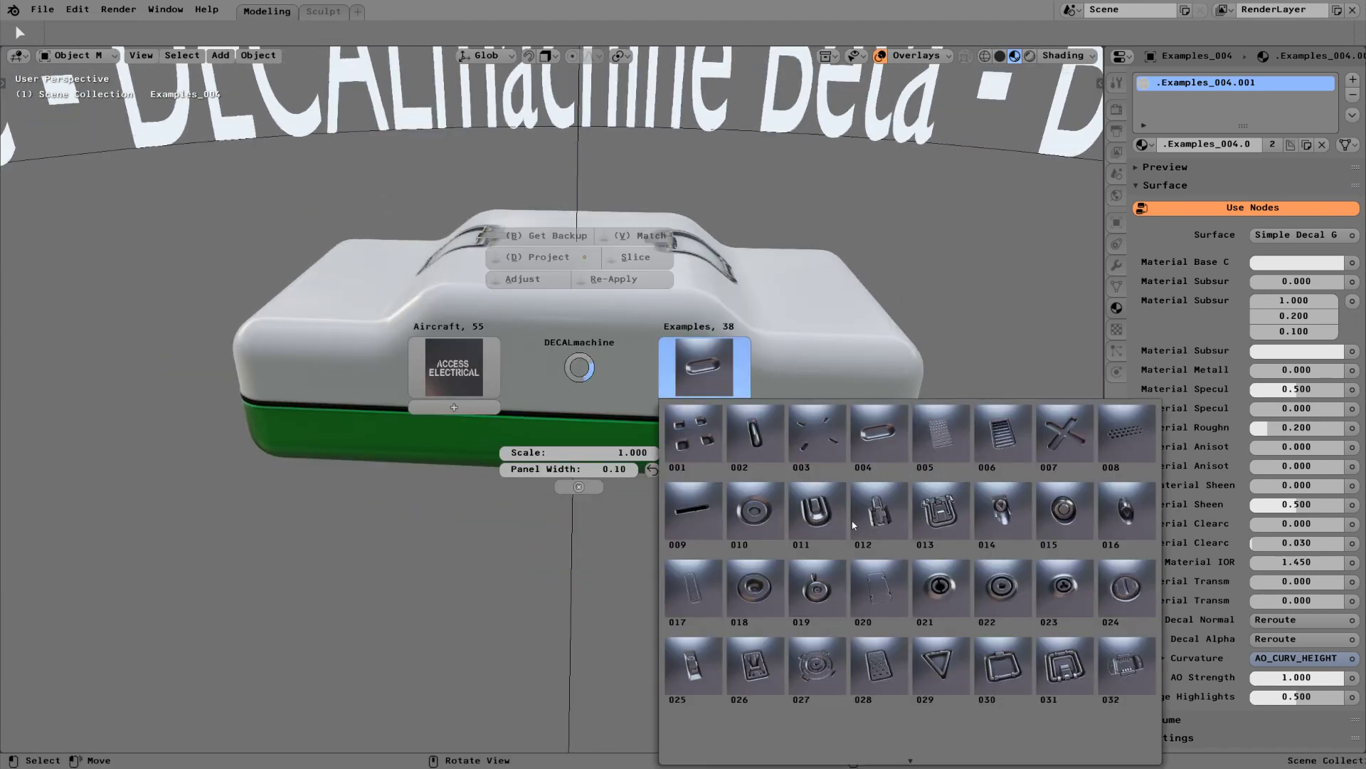
pyautogui.click(929, 590)
pyautogui.press('d')
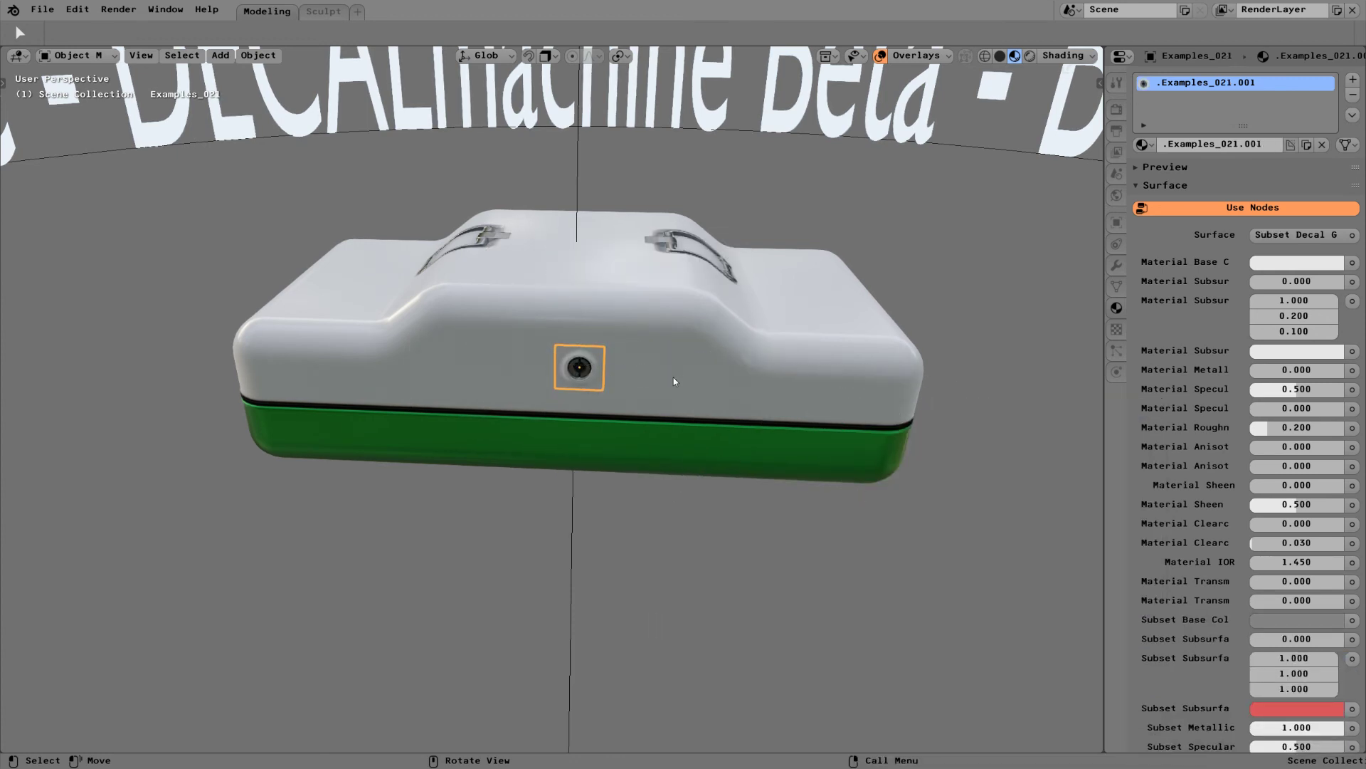
# Store the current size of the inserted 021 decal as its individual insertion scale.
pyautogui.press('d')
pyautogui.press('d')
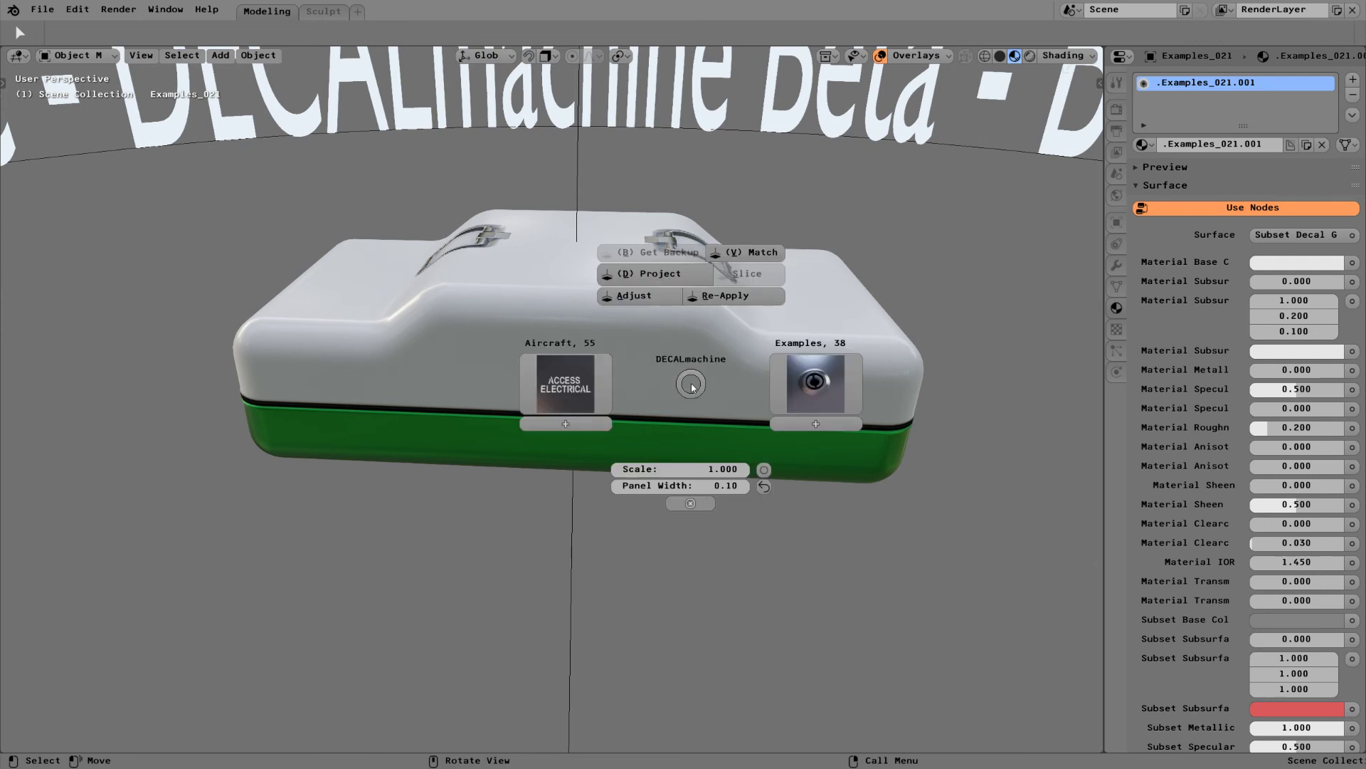
pyautogui.click(763, 470)
pyautogui.moveTo(765, 430); pyautogui.dragTo(700, 384, button='middle')
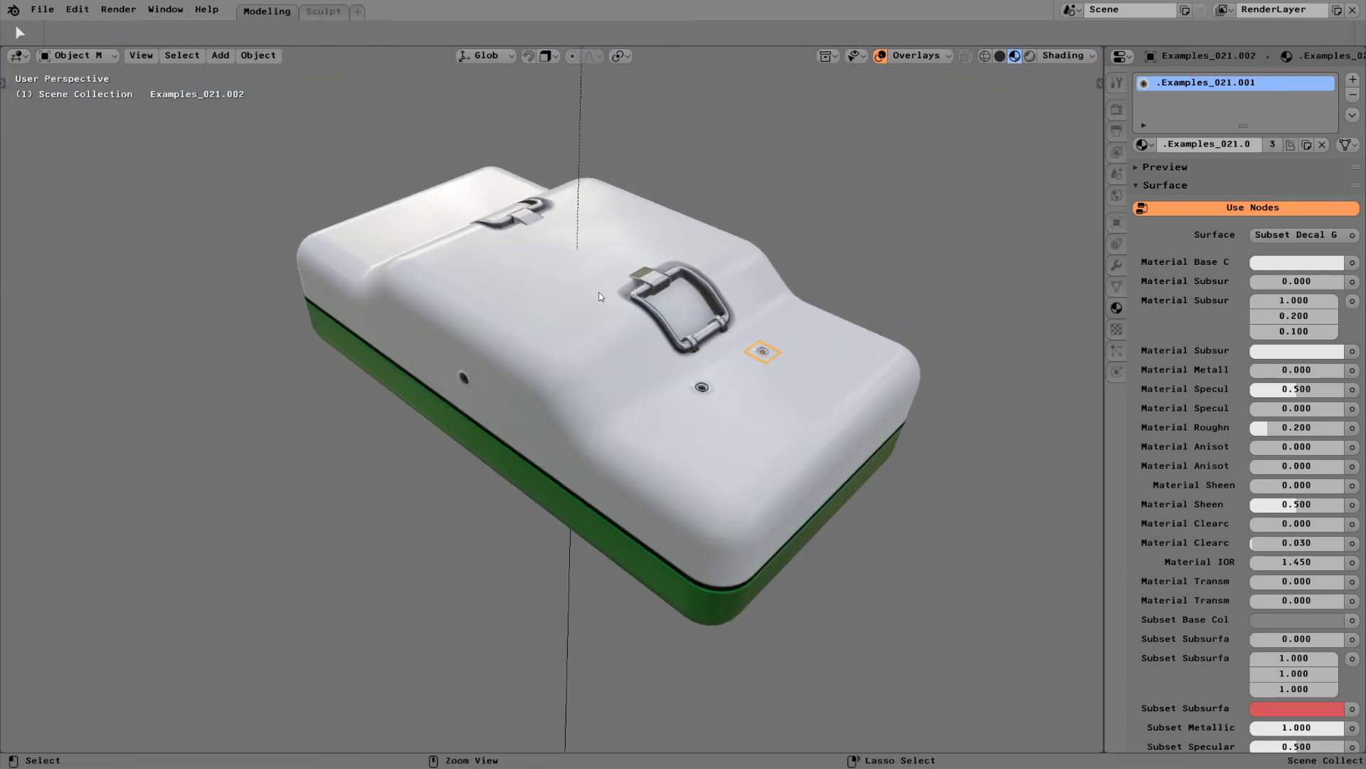
pyautogui.keyDown('ctrl'); pyautogui.click(655, 258); pyautogui.keyUp('ctrl')
pyautogui.keyDown('ctrl'); pyautogui.click(507, 242); pyautogui.keyUp('ctrl')
pyautogui.keyDown('ctrl'); pyautogui.click(561, 220); pyautogui.keyUp('ctrl')
pyautogui.moveTo(584, 391); pyautogui.dragTo(674, 331, button='middle')
pyautogui.hotkey('ctrl', 's')
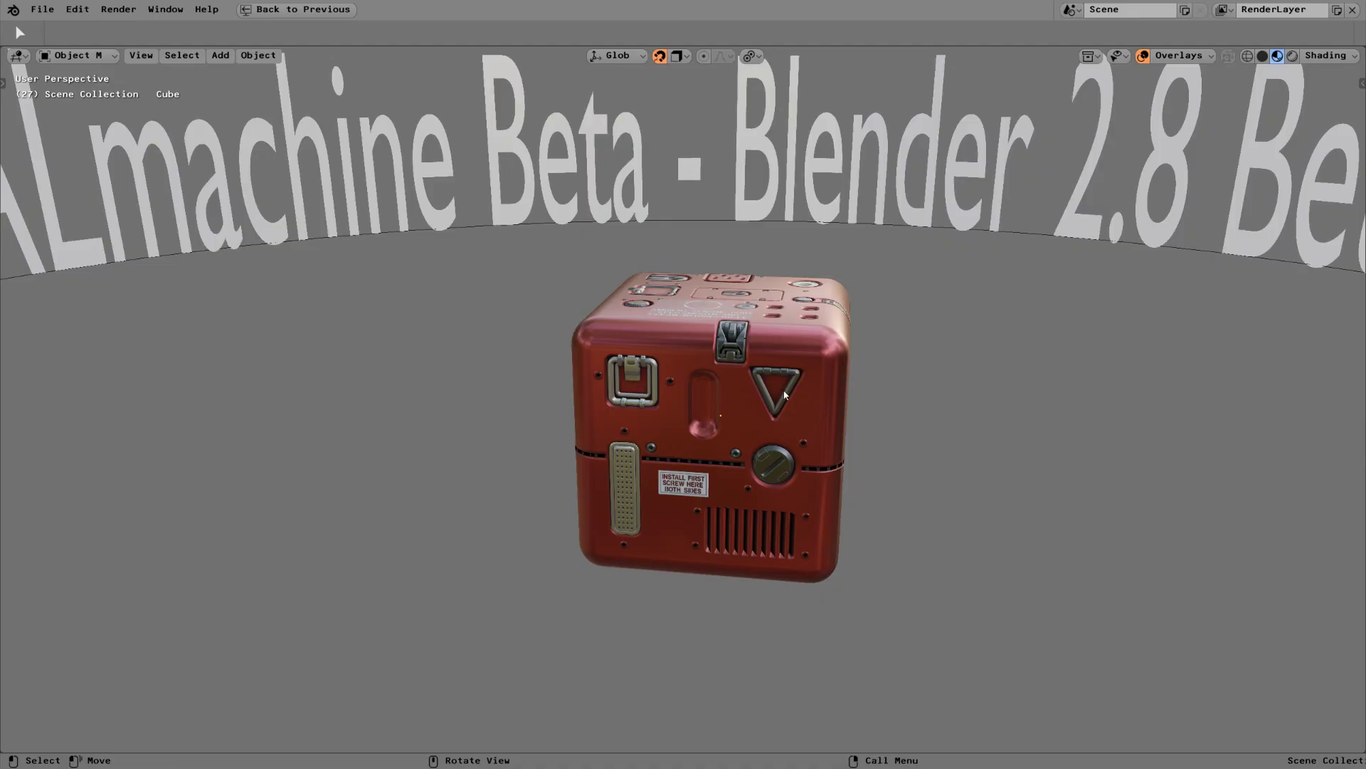
pyautogui.moveTo(785, 395); pyautogui.dragTo(807, 405, button='middle')
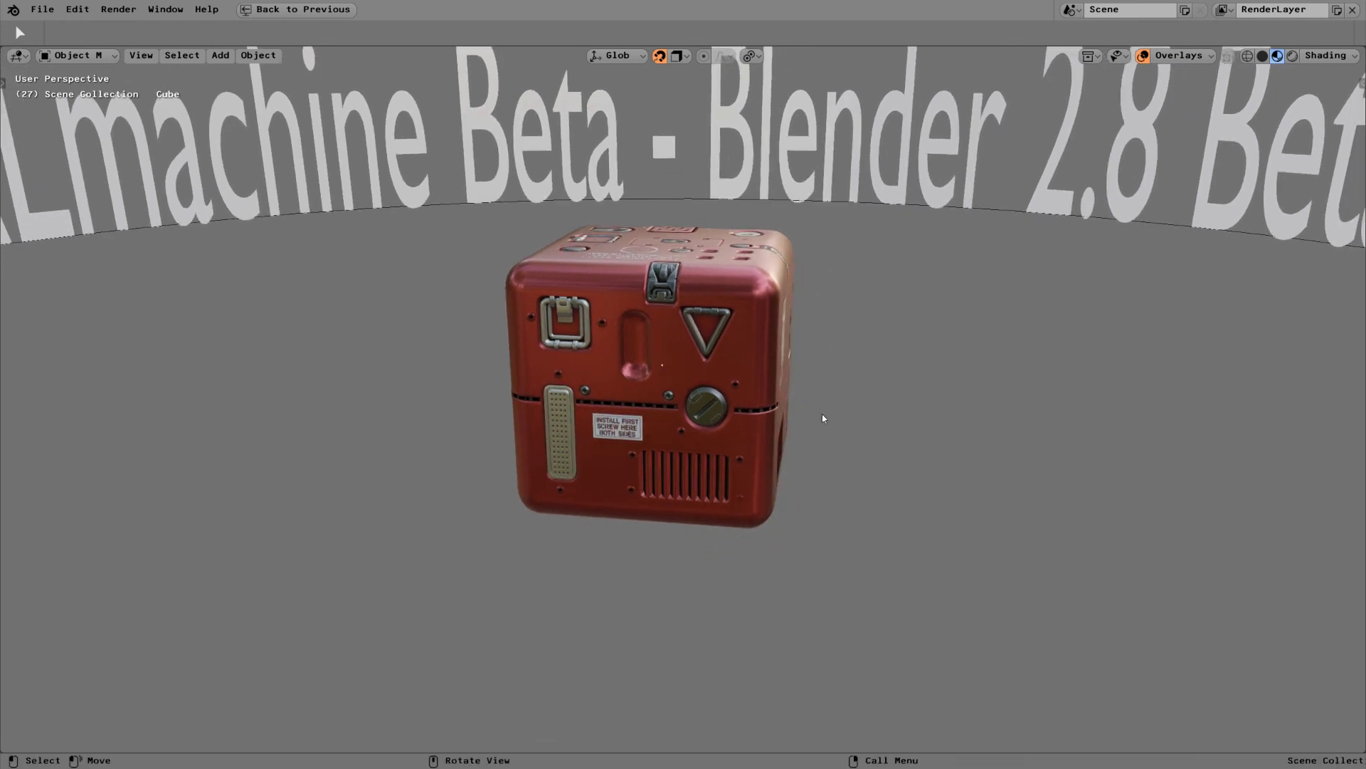